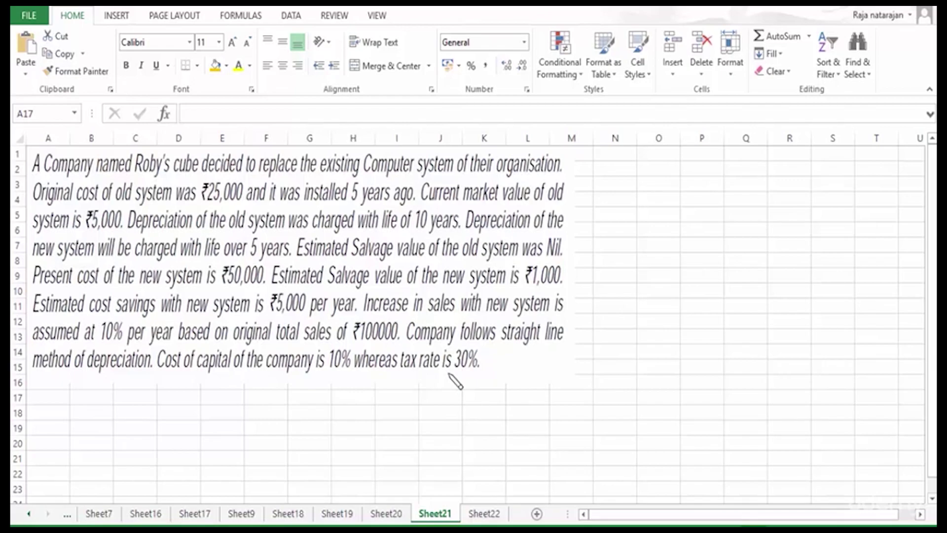
# Enter the title "INCREMENTAL CASH FLOW METHOD" in C18 below the problem text and enlarge its font to 14.
pyautogui.click(129, 412)
pyautogui.write('I')
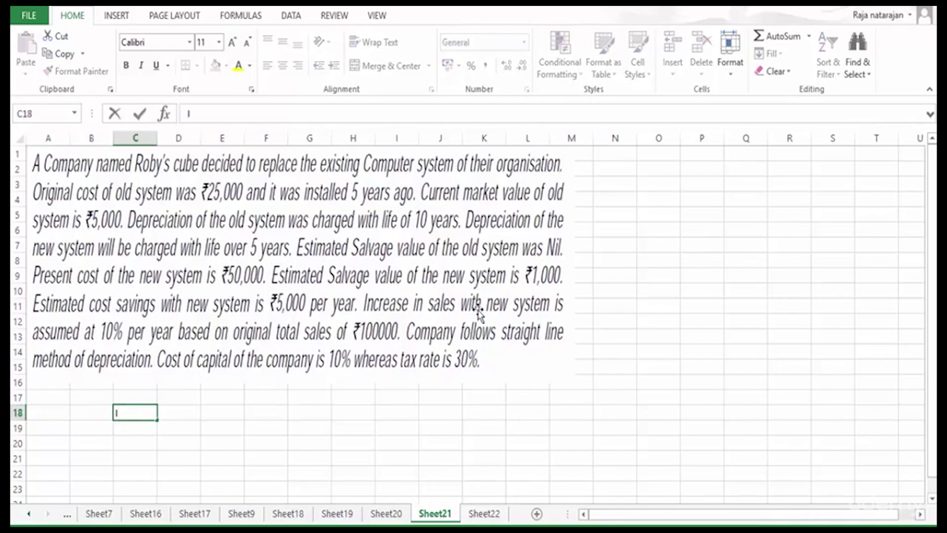
pyautogui.write('NCREMENTAL ')
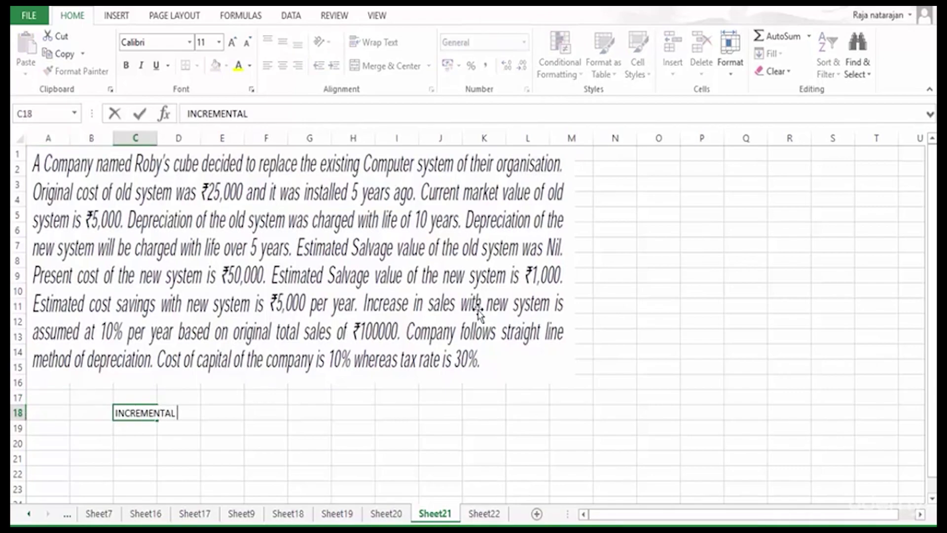
pyautogui.write('CASH FLOW METHOD')
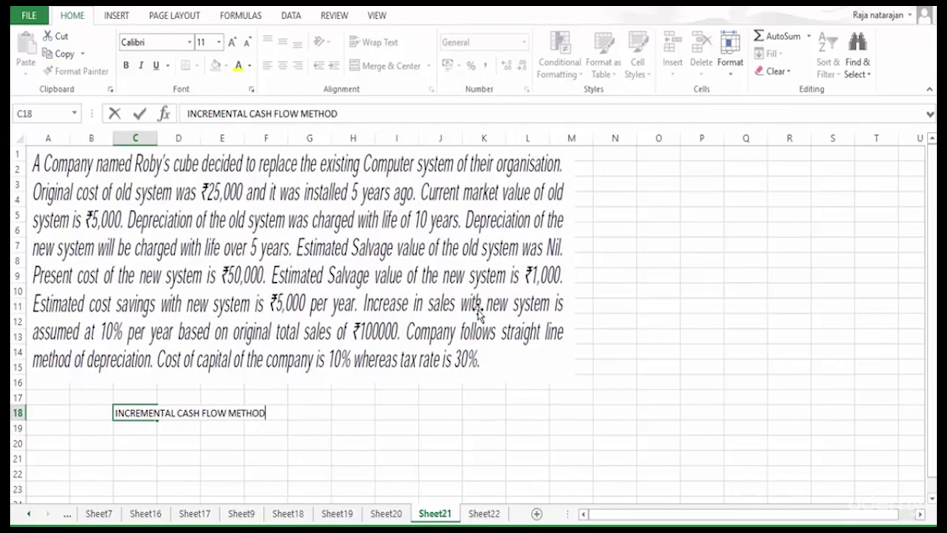
pyautogui.press('Return')
pyautogui.press('Up')
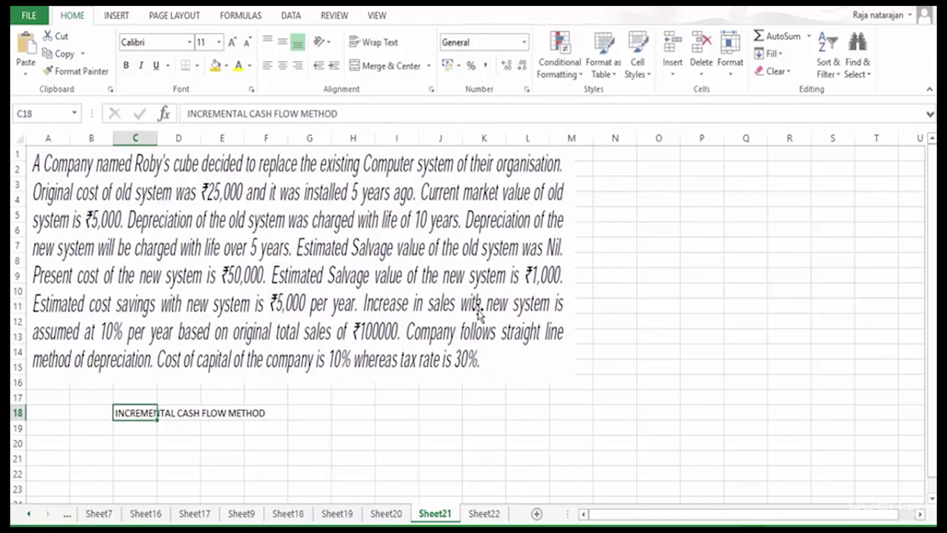
pyautogui.click(246, 42)
pyautogui.click(247, 42)
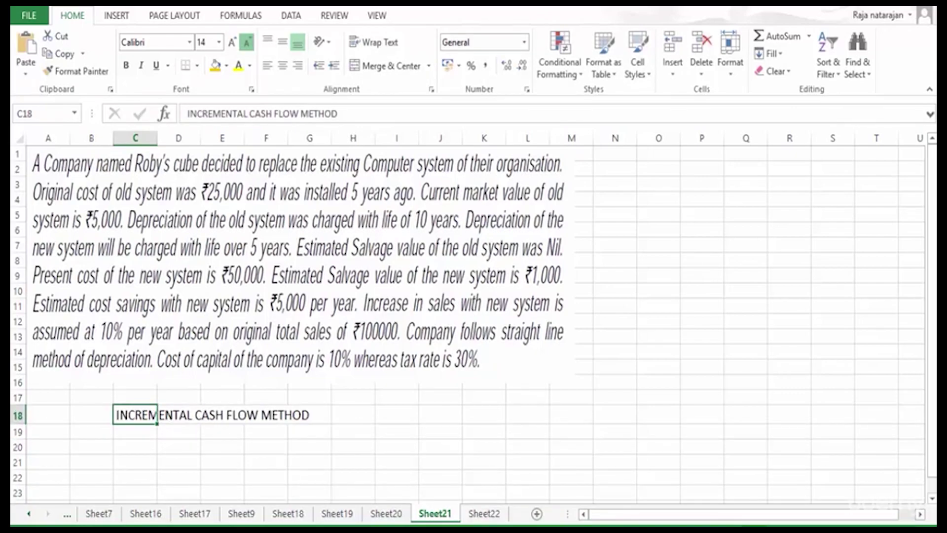
pyautogui.moveTo(156, 415); pyautogui.dragTo(328, 417)
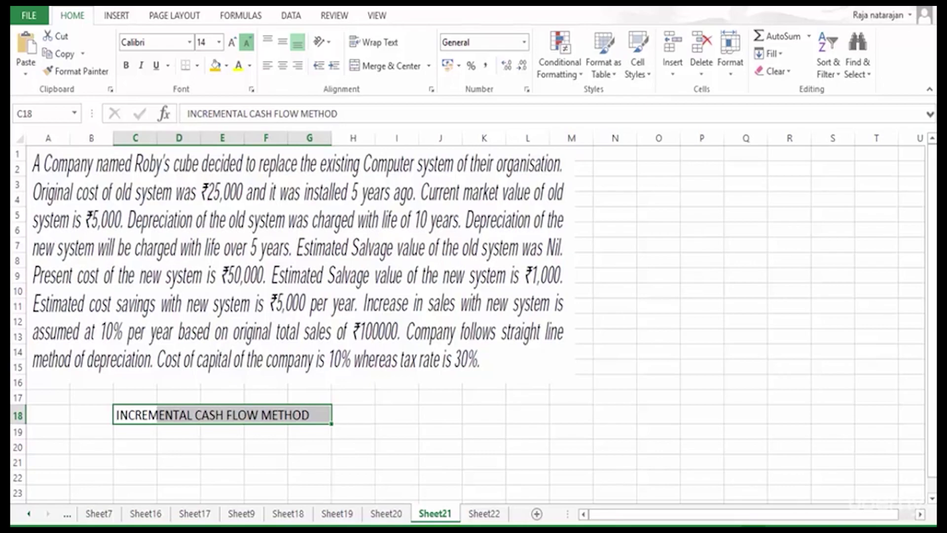
# Enter the heading "WN1: Incremental Outflow" in cell B2 of Sheet22.
pyautogui.hotkey('ctrl', 'pagedown')
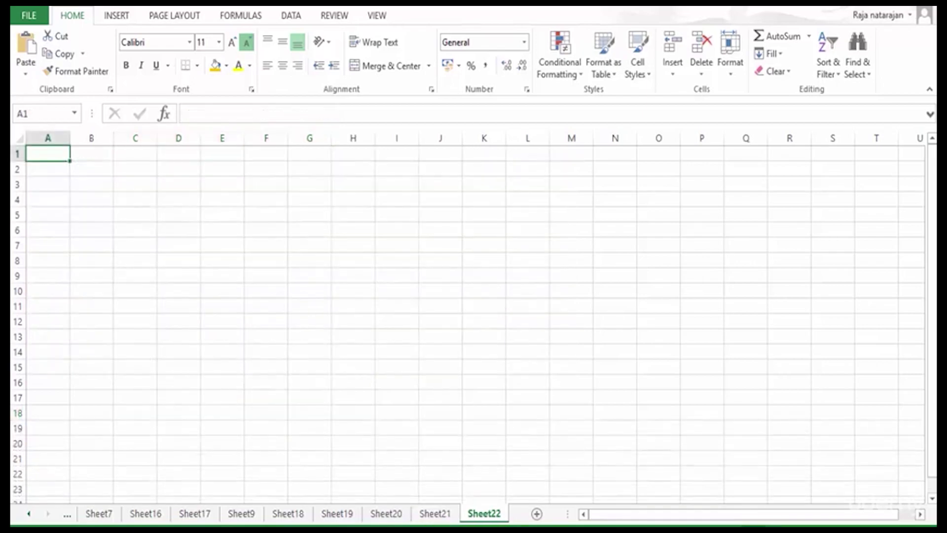
pyautogui.scroll(2, 321, 301)
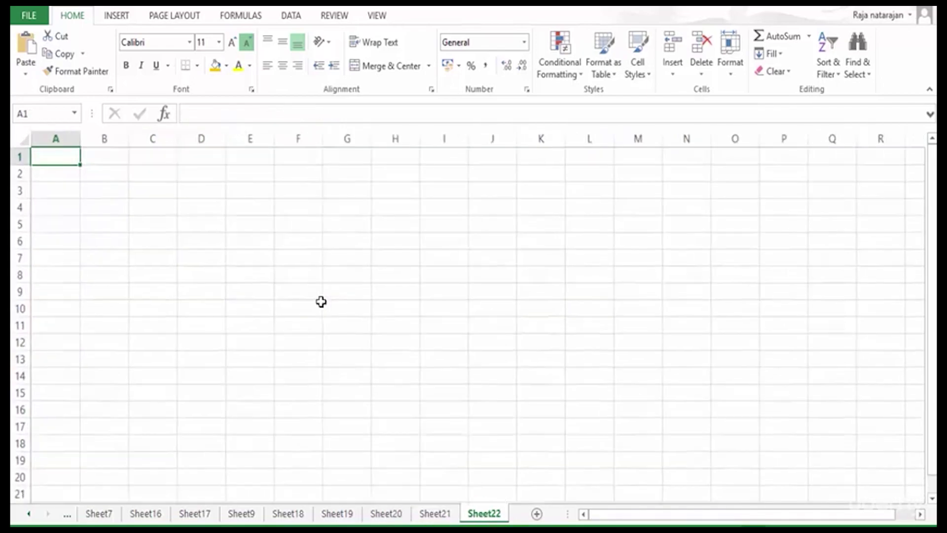
pyautogui.scroll(1, 321, 301)
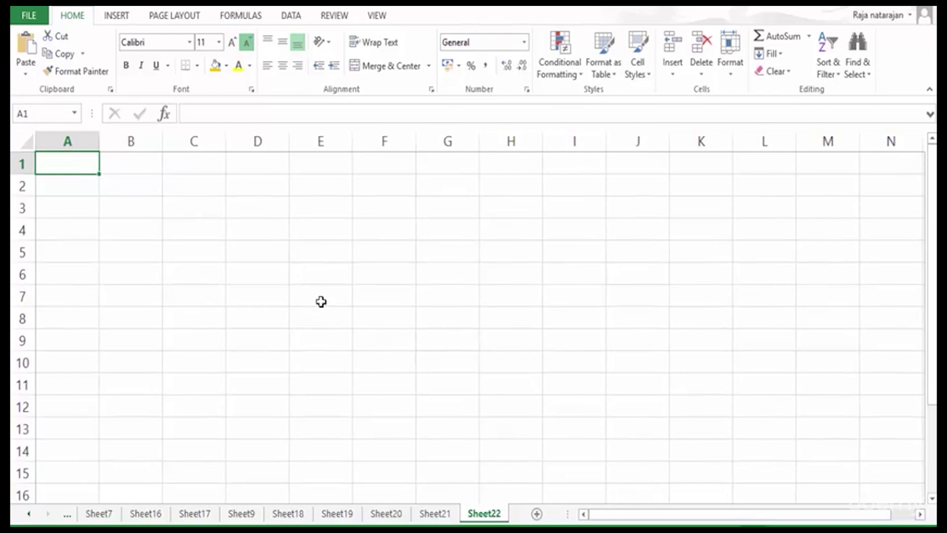
pyautogui.press('Down')
pyautogui.press('Right')
pyautogui.write('WN1: Incre')
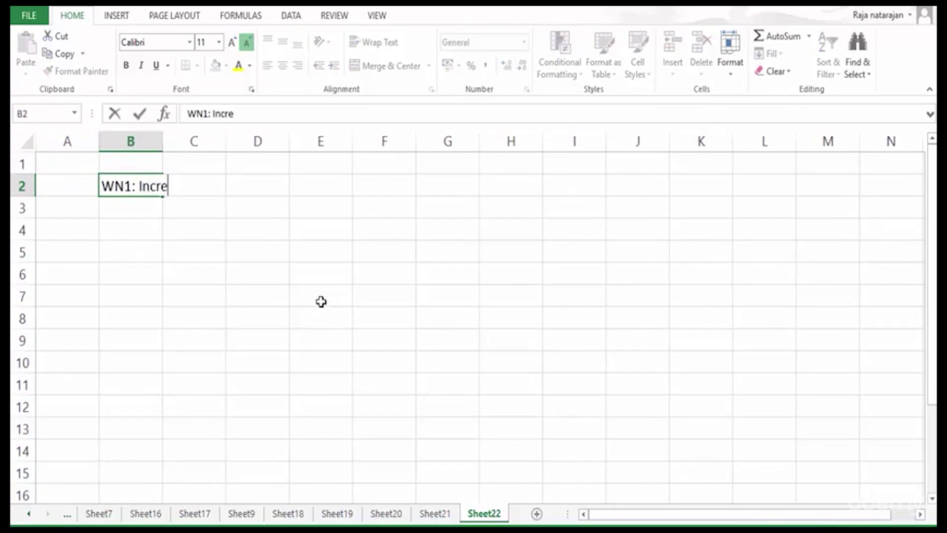
pyautogui.write('mental Outflow')
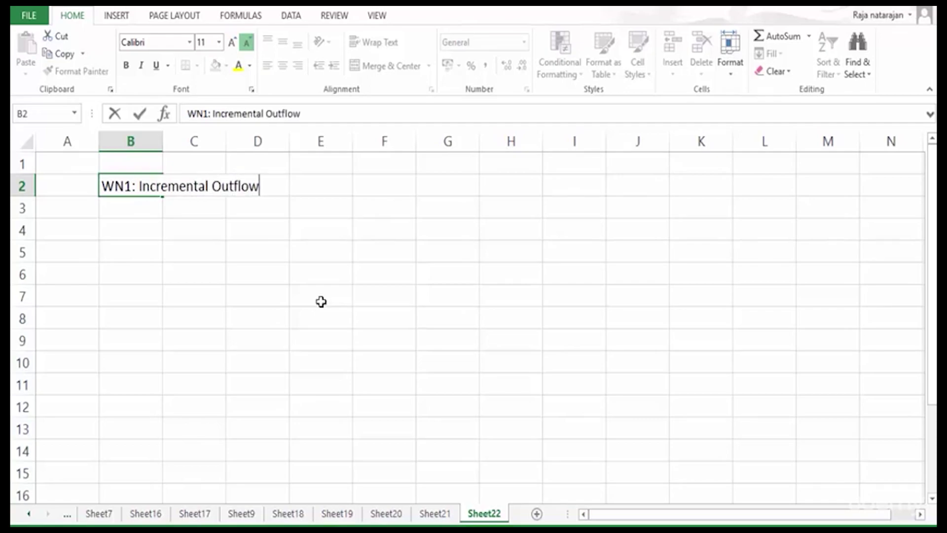
pyautogui.press('Return')
# Add the line "a) Present cost of the new system" in B3 with the amount 50000 in F3.
pyautogui.write('a) ')
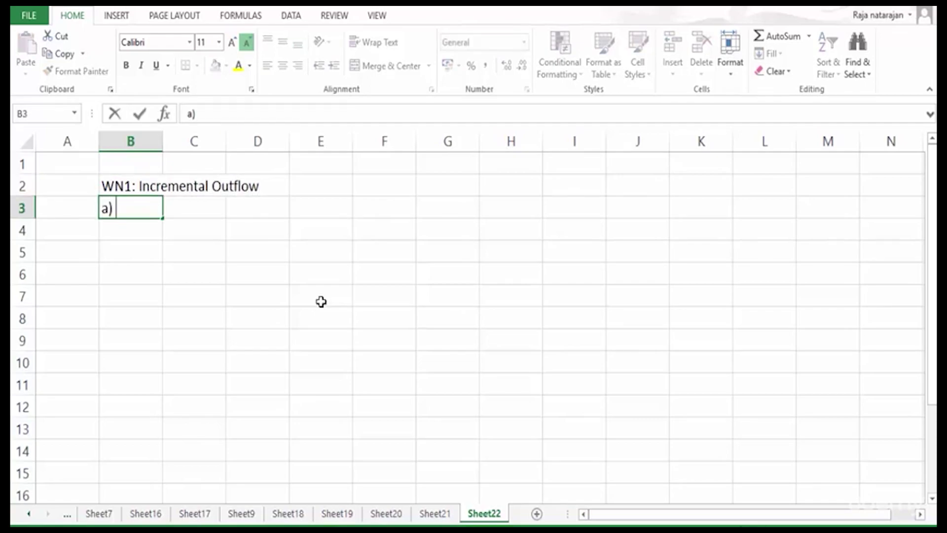
pyautogui.write('Present cost o')
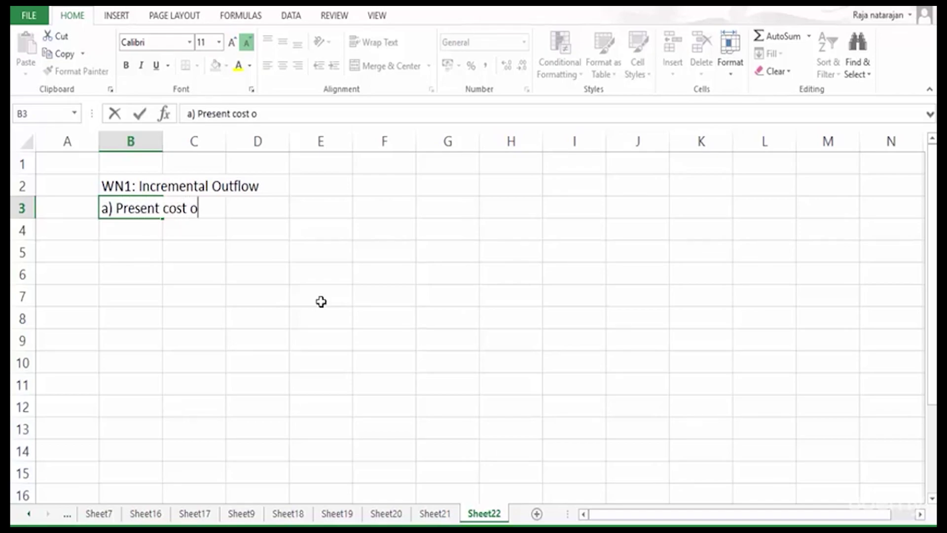
pyautogui.write('f the new system')
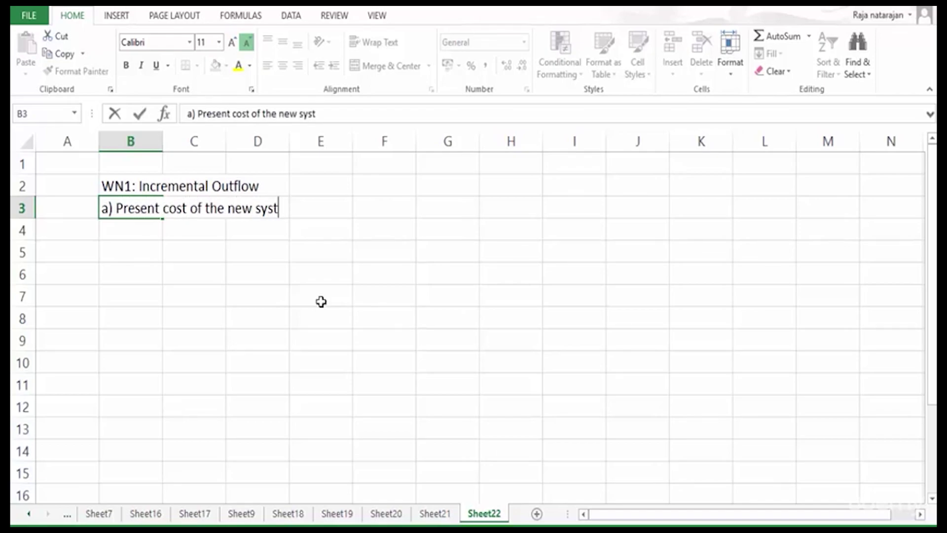
pyautogui.press('Right')
pyautogui.press('Right')
pyautogui.press('Right')
pyautogui.press('Right')
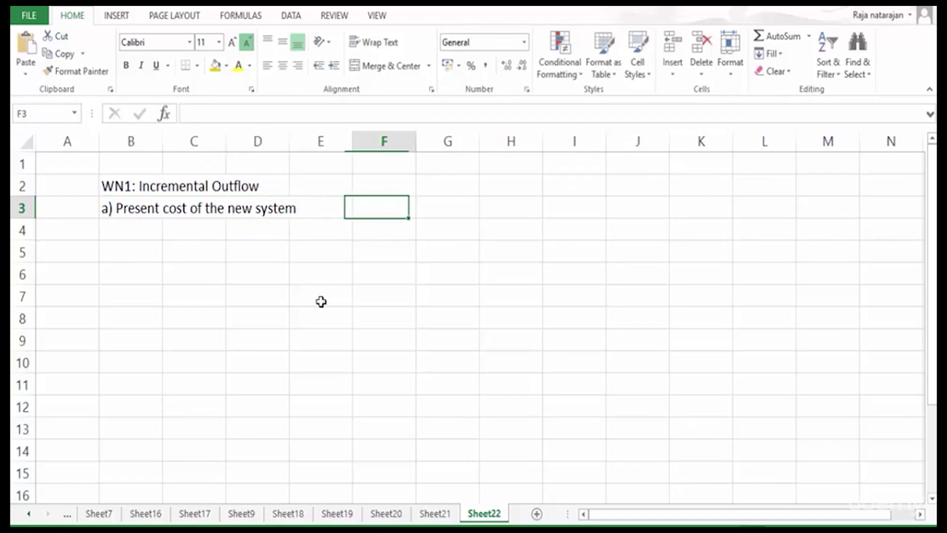
pyautogui.write('50000')
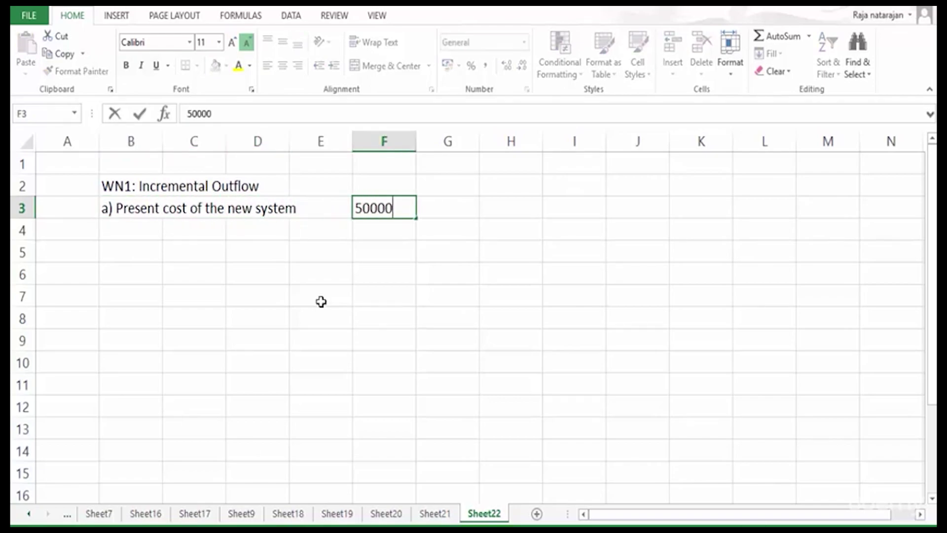
pyautogui.press('Return')
pyautogui.press('Up')
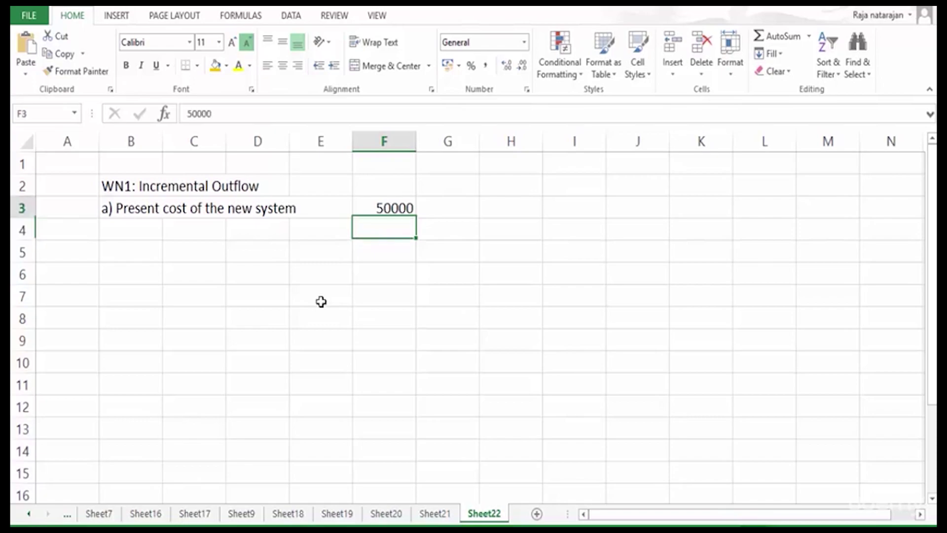
# Make the "WN1: Incremental Outflow" heading in B2 bold.
pyautogui.press('Left')
pyautogui.press('Left')
pyautogui.press('Left')
pyautogui.press('Left')
pyautogui.press('Up')
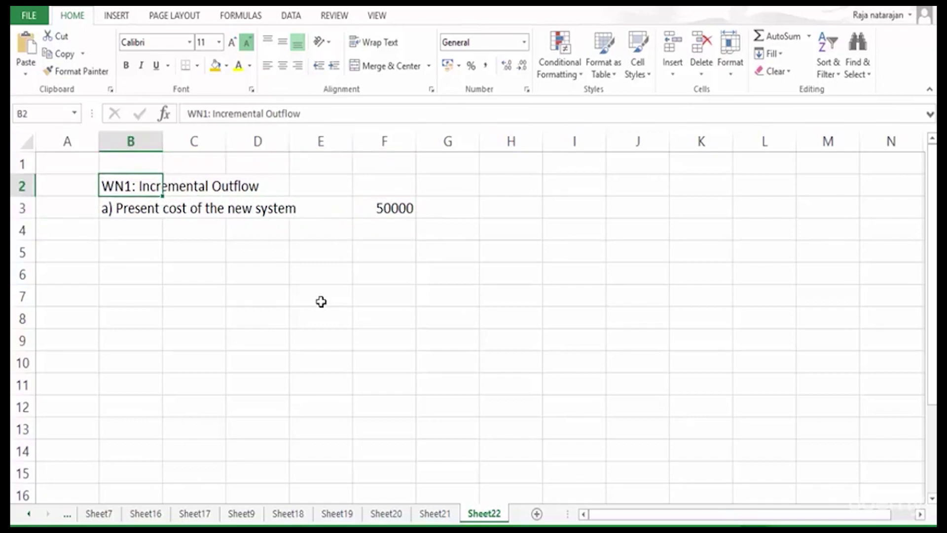
pyautogui.hotkey('ctrl', 'b')
pyautogui.press('Down')
pyautogui.press('Down')
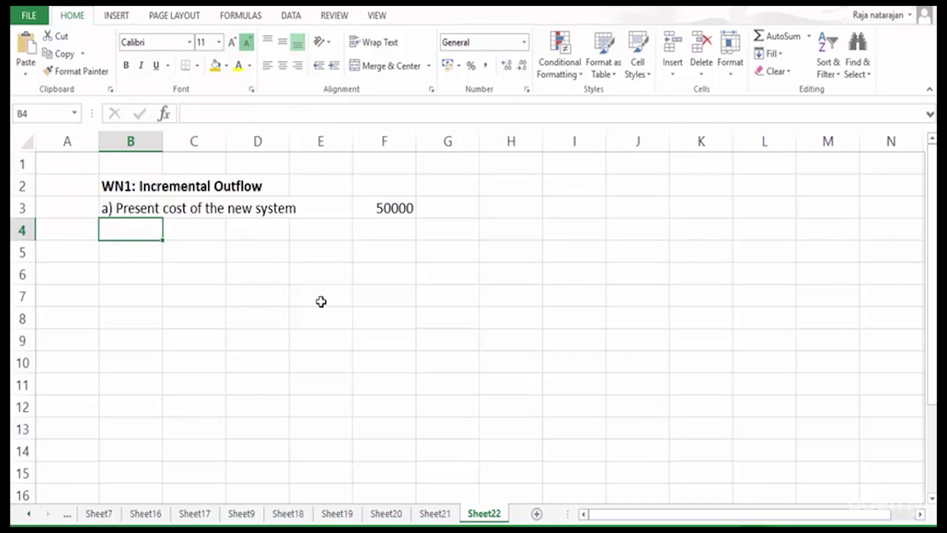
# Add the line "b) Less: Net Sale Value of Old System" in B4.
pyautogui.write('b')
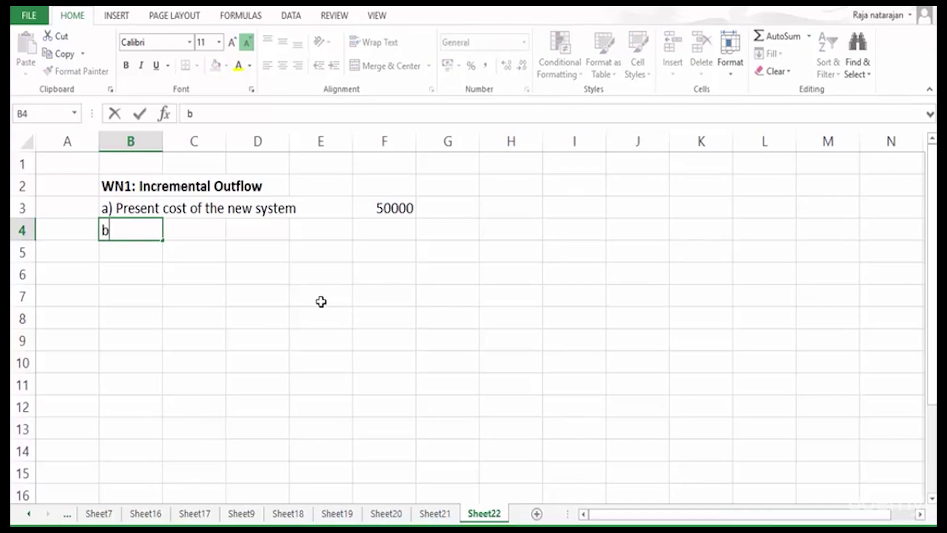
pyautogui.write(') Less')
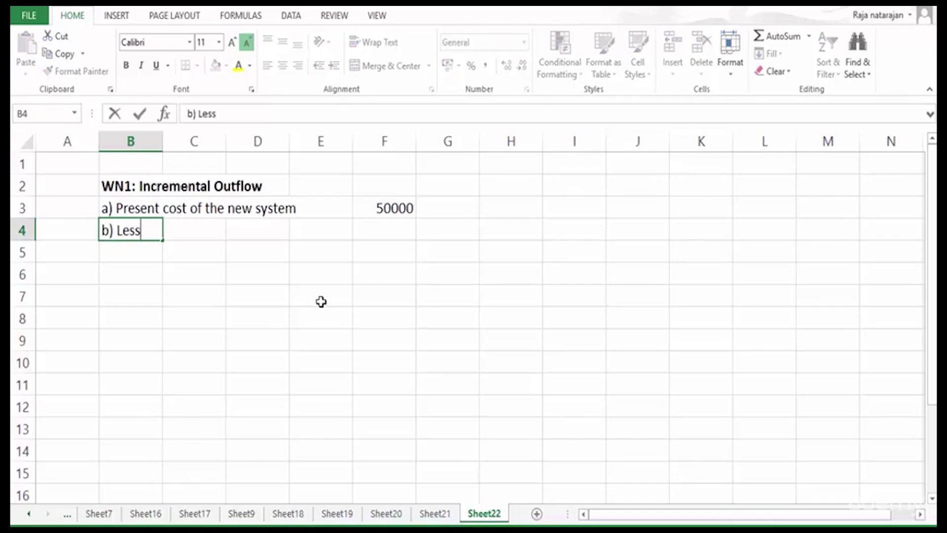
pyautogui.write(': Net Sale Value of Old System')
pyautogui.press('Return')
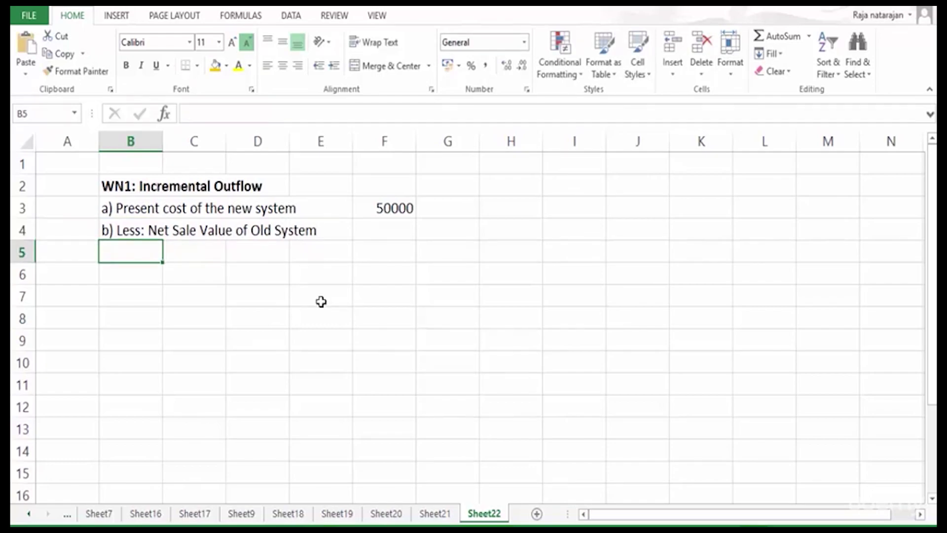
# Check the old system's market value in the problem on Sheet21, and enter "i) Market Value" in C5 of Sheet22 with 5000 in E5.
pyautogui.press('Right')
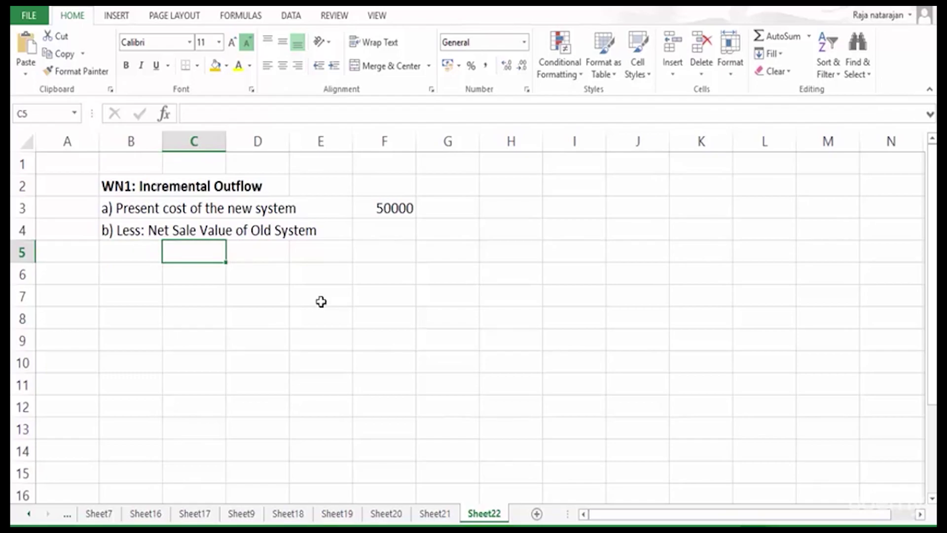
pyautogui.hotkey('ctrl', 'pageup')
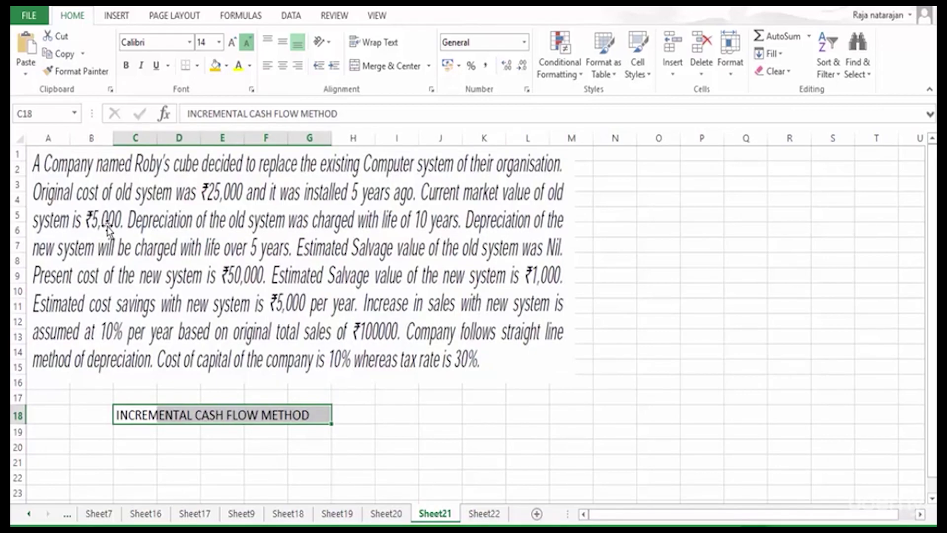
pyautogui.hotkey('ctrl', 'pagedown')
pyautogui.write('i) ')
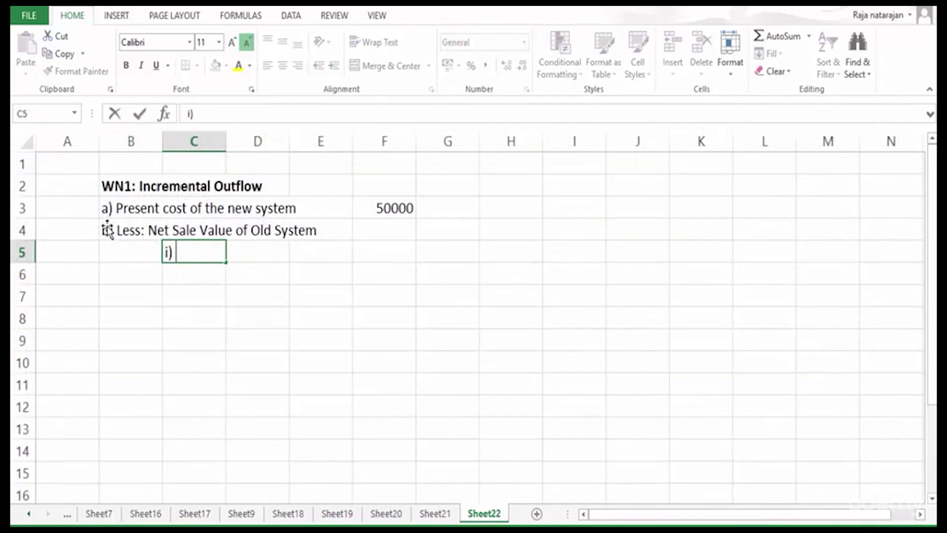
pyautogui.write('Market Value')
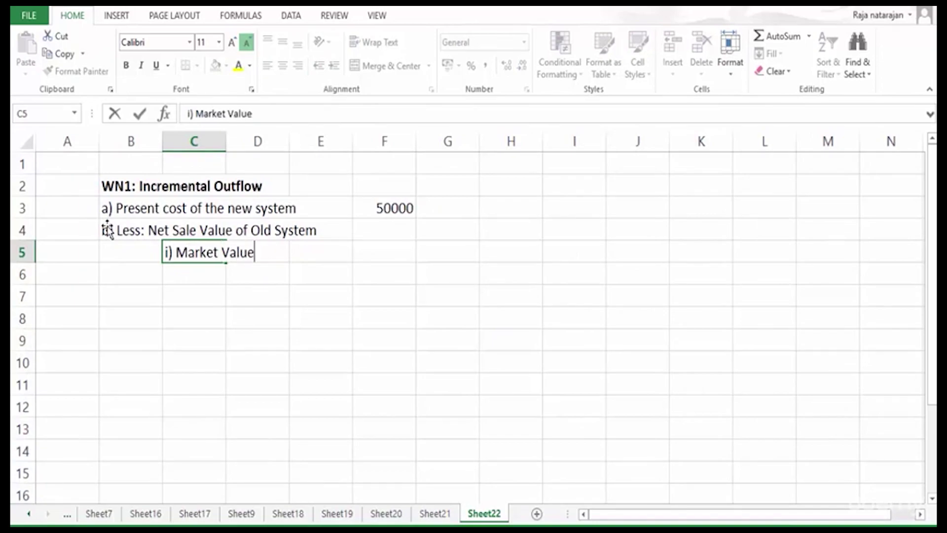
pyautogui.press('Tab')
pyautogui.press('Tab')
pyautogui.write('5000')
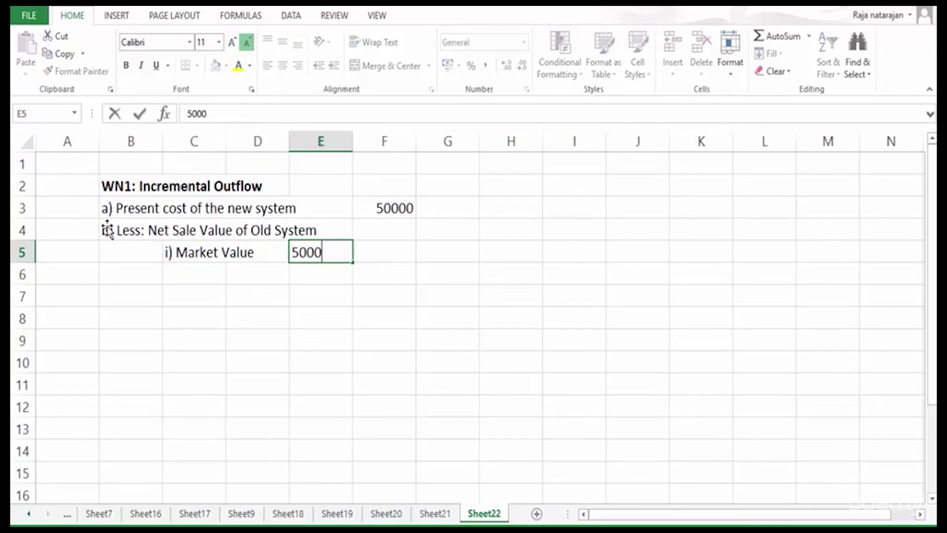
pyautogui.press('Return')
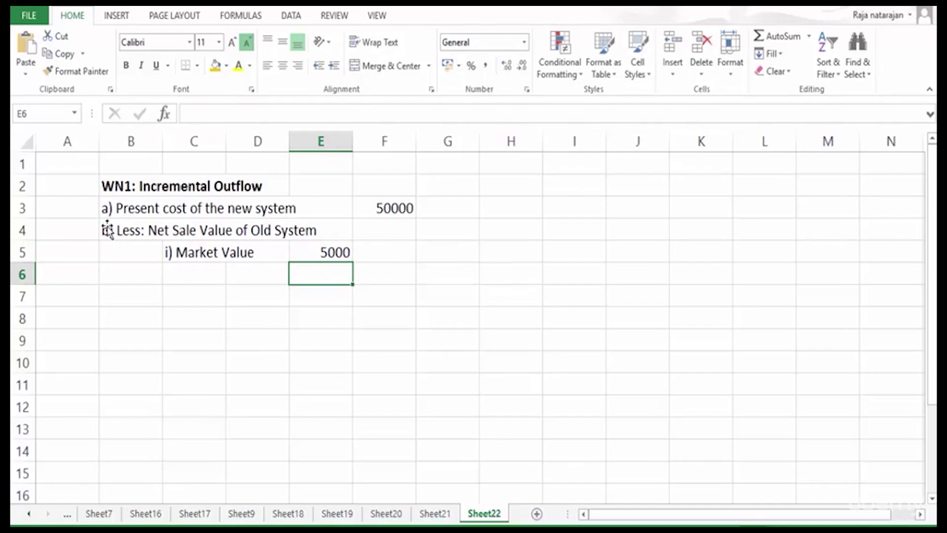
# Enter the bold heading "WN2: Book Value of Old System" in H2.
pyautogui.click(510, 185)
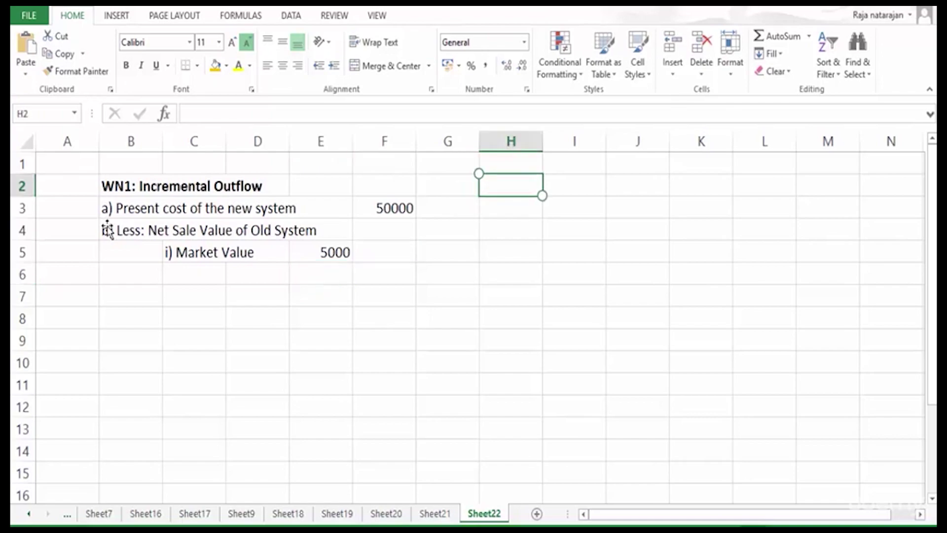
pyautogui.write('WN2')
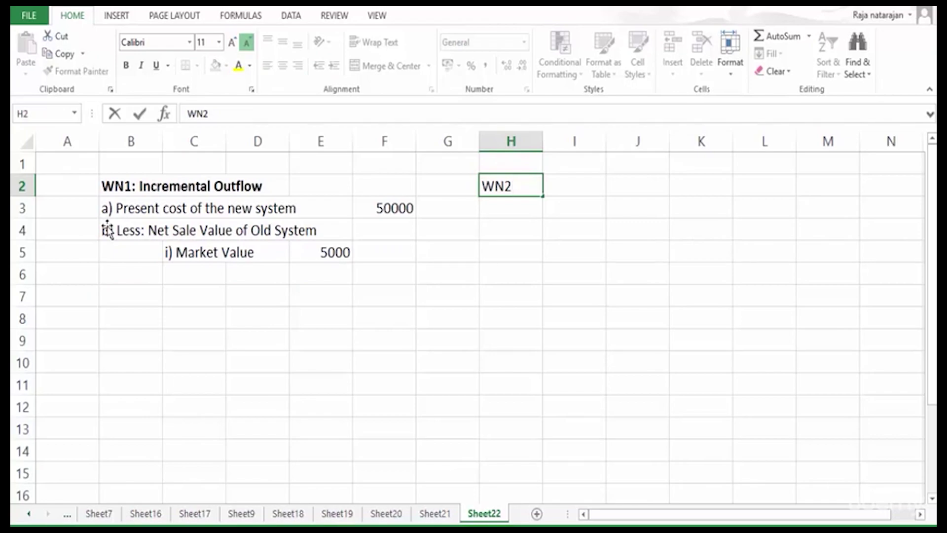
pyautogui.write(': Book Value of Old System')
pyautogui.press('Return')
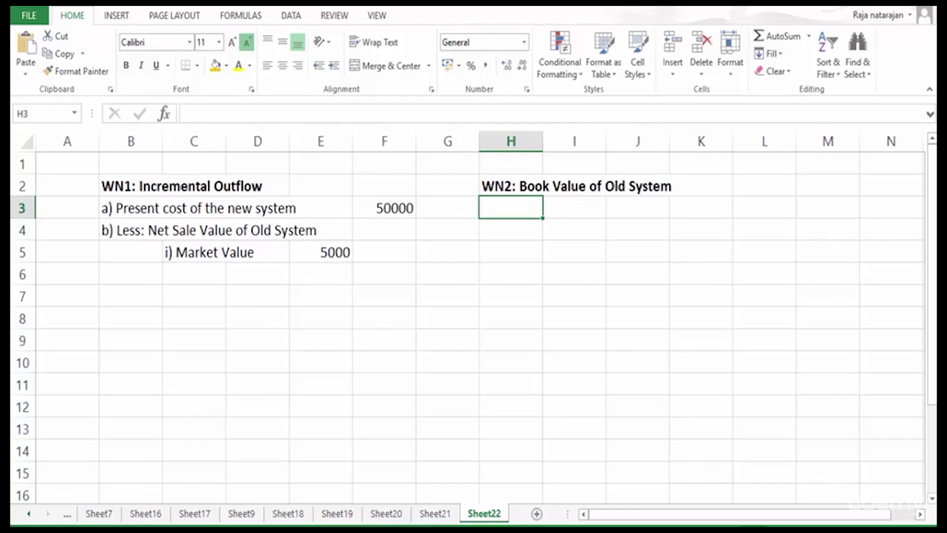
# Enter "a) Original Cost" in H3 with 25000 in J3.
pyautogui.hotkey('ctrl', 'pageup')
pyautogui.press('Return')
pyautogui.press('Up')
pyautogui.write('a')
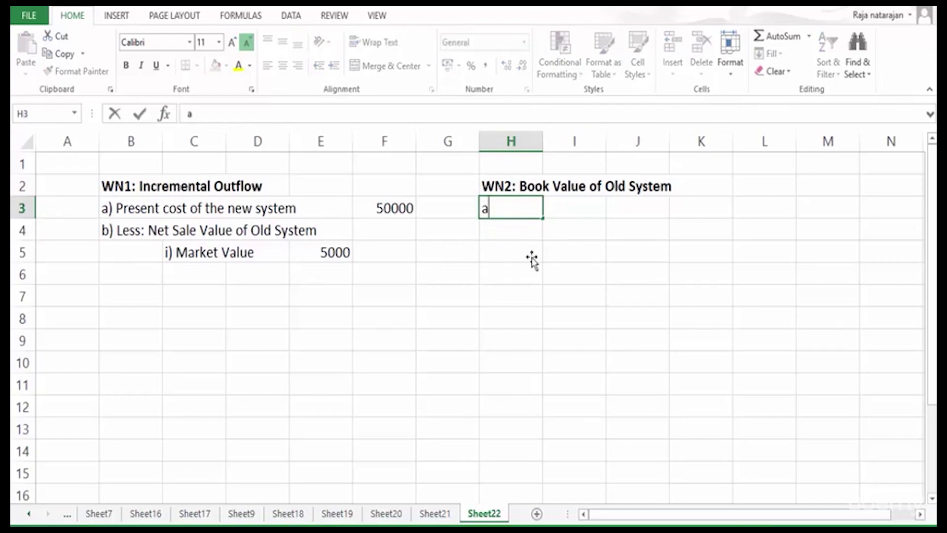
pyautogui.write(') Origi')
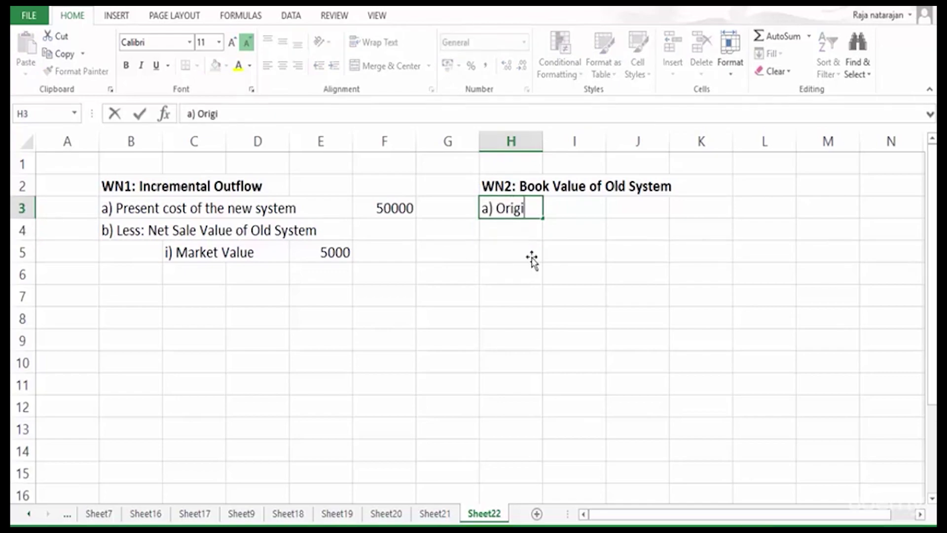
pyautogui.write('nal Cost')
pyautogui.press('Tab')
pyautogui.press('Tab')
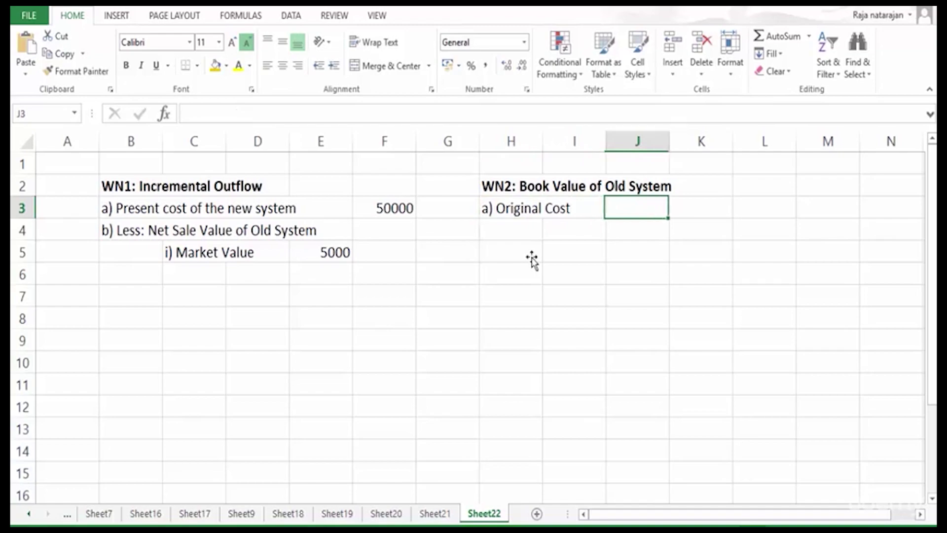
pyautogui.write('25000')
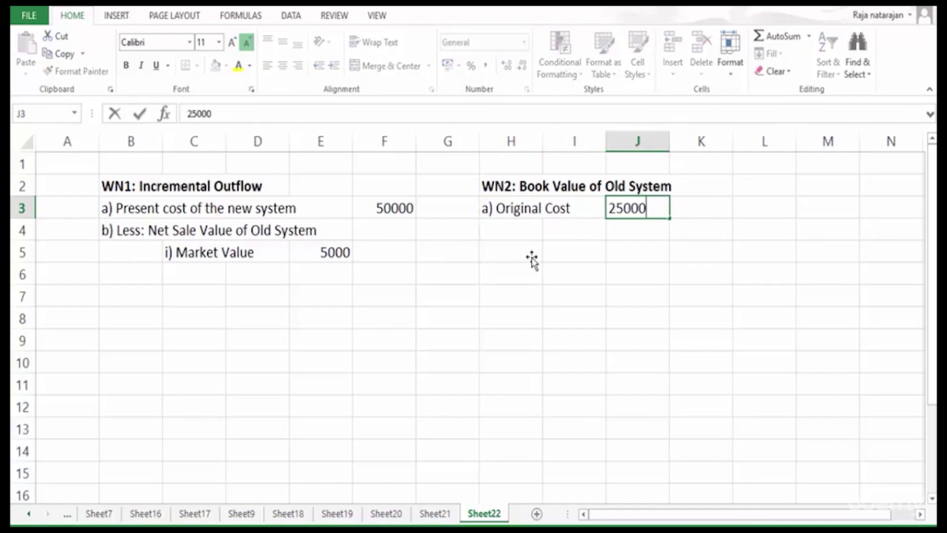
pyautogui.press('Return')
# Enter "b) Est. SV" in H4 with 0 in J4.
pyautogui.press('Left')
pyautogui.press('Left')
pyautogui.write('b) Est. SV')
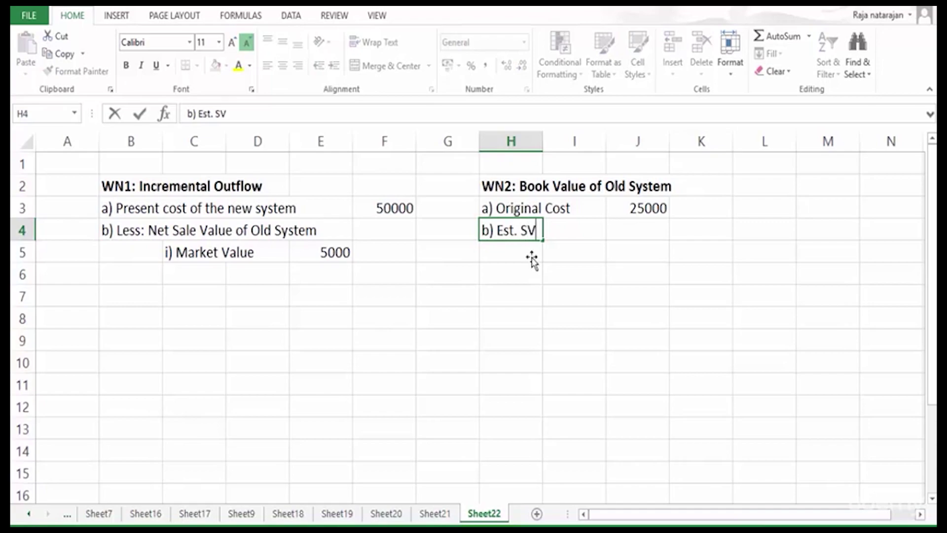
pyautogui.press('Right')
pyautogui.press('Right')
pyautogui.write('0')
pyautogui.press('Return')
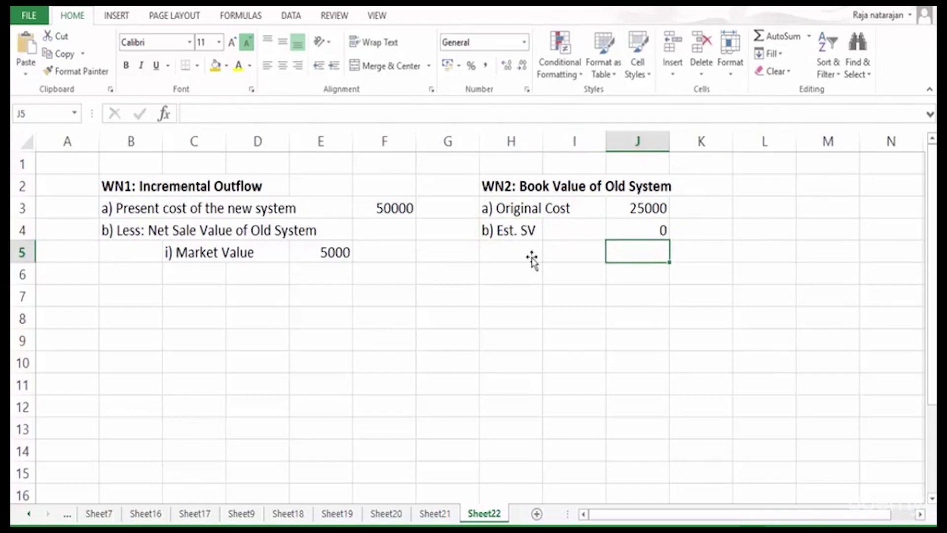
# Enter "c) Life" in H5 with 10 in J5.
pyautogui.press('Left')
pyautogui.press('Left')
pyautogui.press('Left')
pyautogui.press('Right')
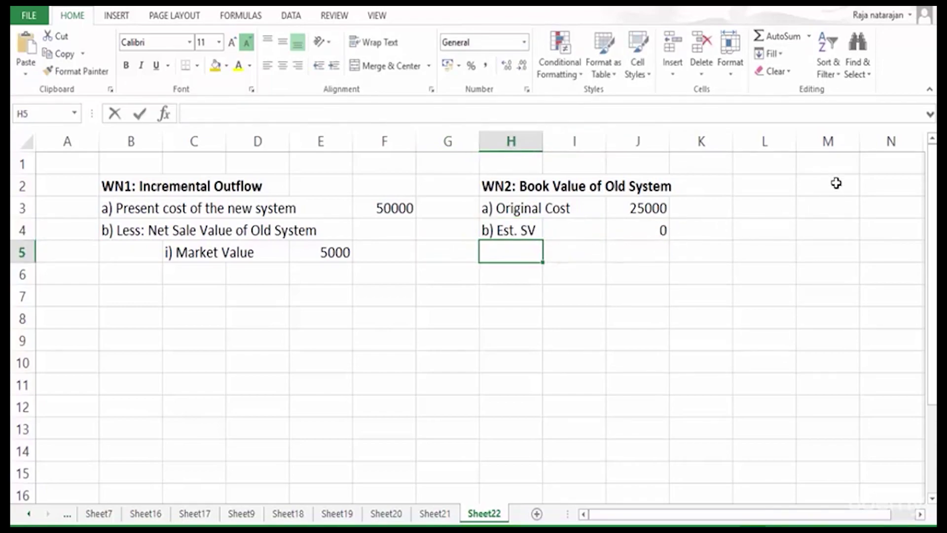
pyautogui.write('c)')
pyautogui.press('BackSpace')
pyautogui.press('BackSpace')
pyautogui.write('c')
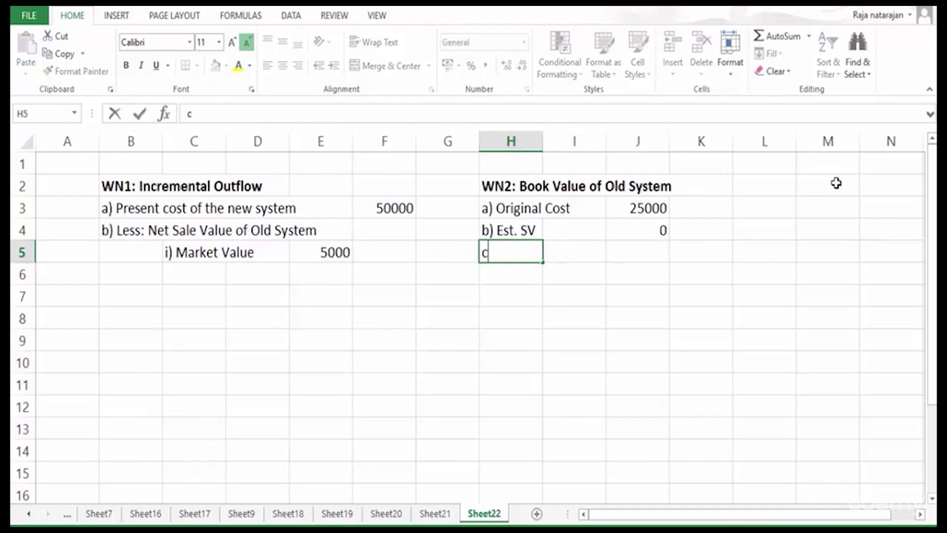
pyautogui.write(') Life')
pyautogui.press('Right')
pyautogui.press('Right')
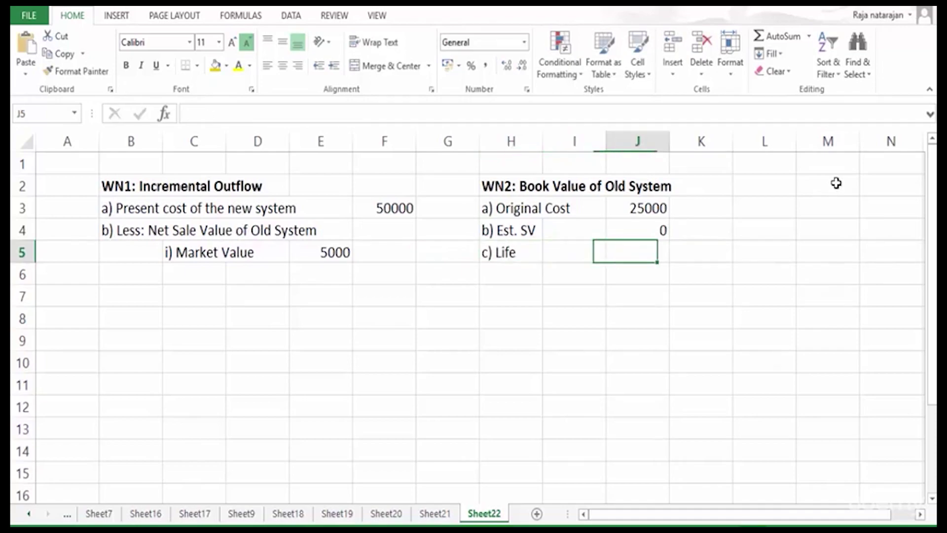
pyautogui.write('10')
pyautogui.press('Return')
# Add the label "d) Depreciation" in H6.
pyautogui.press('Left')
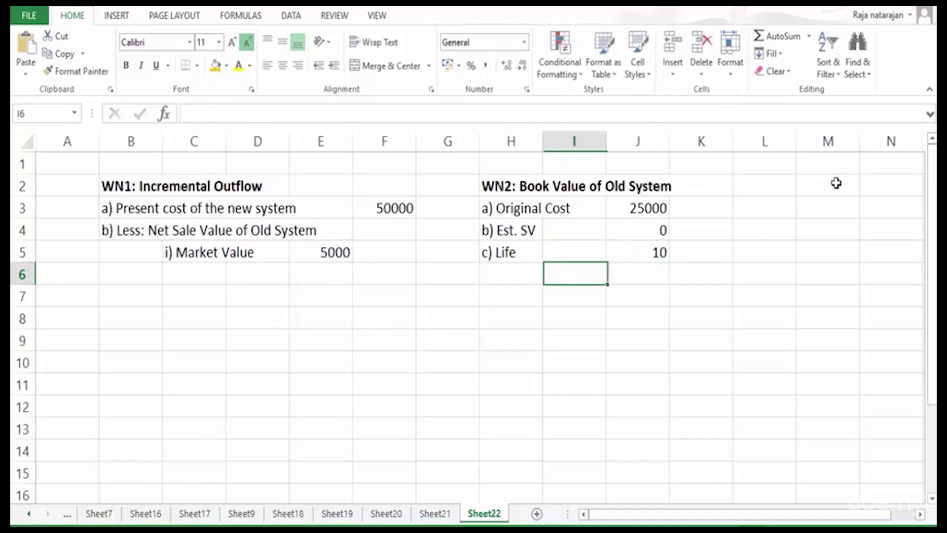
pyautogui.press('Left')
pyautogui.write('d')
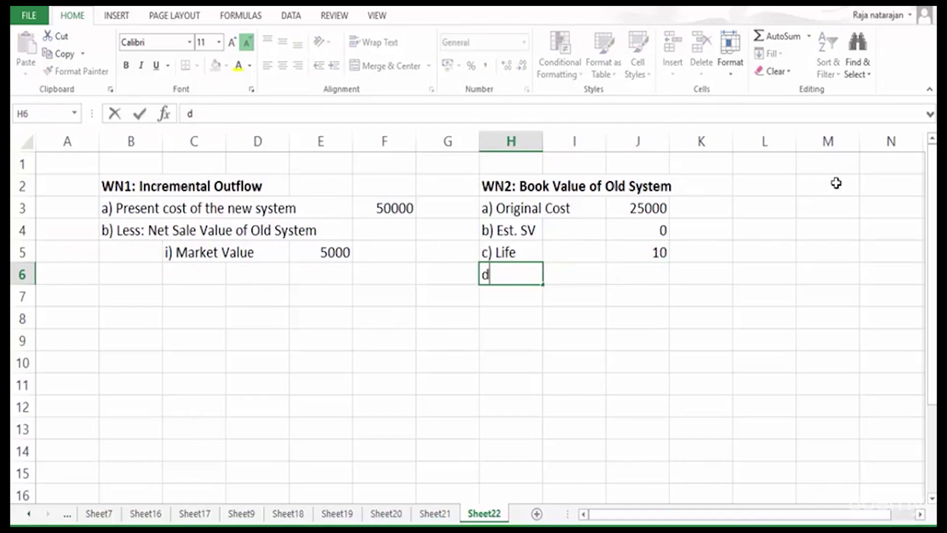
pyautogui.write(') Depreciation')
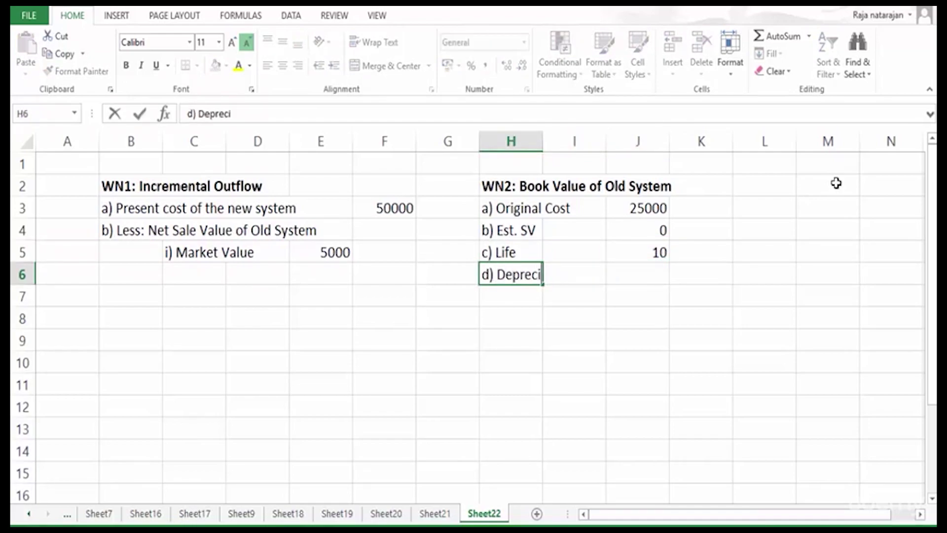
pyautogui.press('Right')
pyautogui.press('Right')
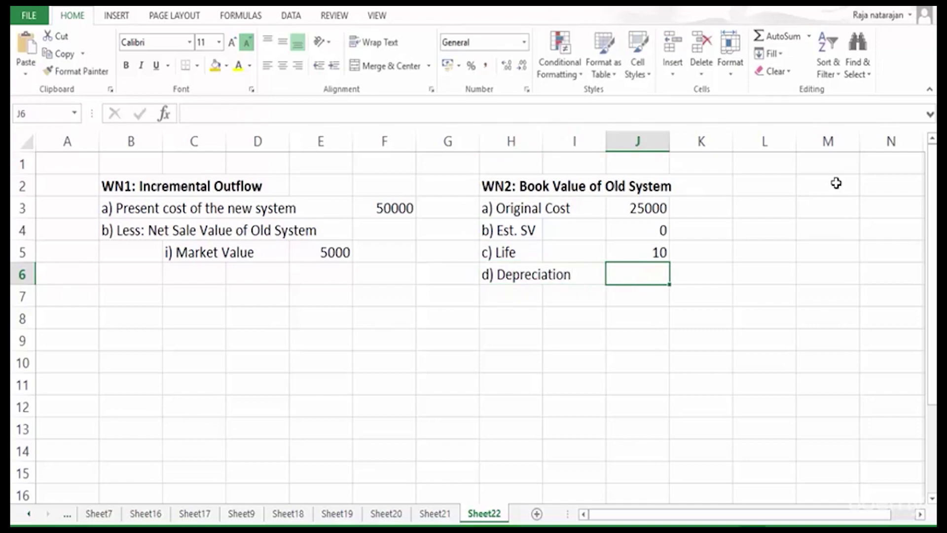
# Calculate the old system's yearly depreciation in J6 with the formula =(J3-J4)/J5.
pyautogui.write('=(')
pyautogui.press('Up')
pyautogui.press('Up')
pyautogui.press('Up')
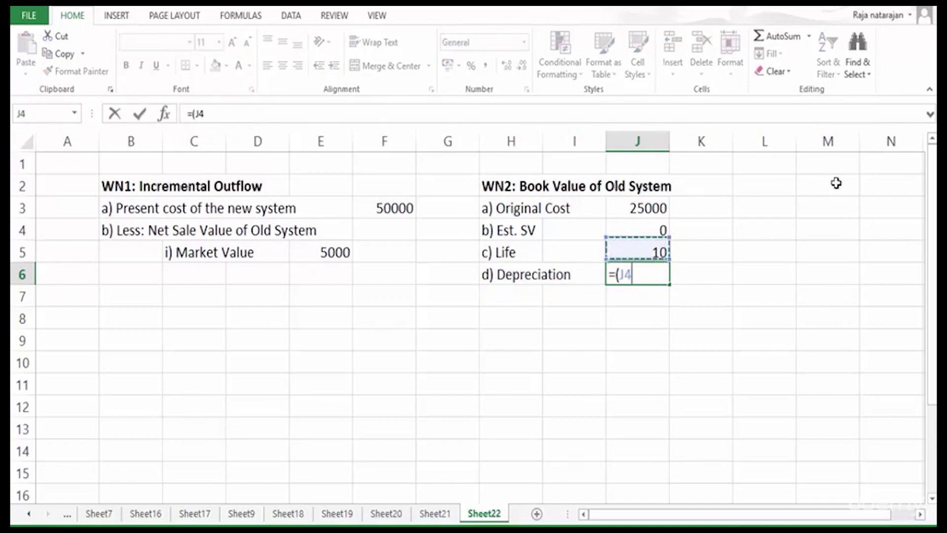
pyautogui.write('-')
pyautogui.press('Up')
pyautogui.press('Up')
pyautogui.write(')/')
pyautogui.write('J5')
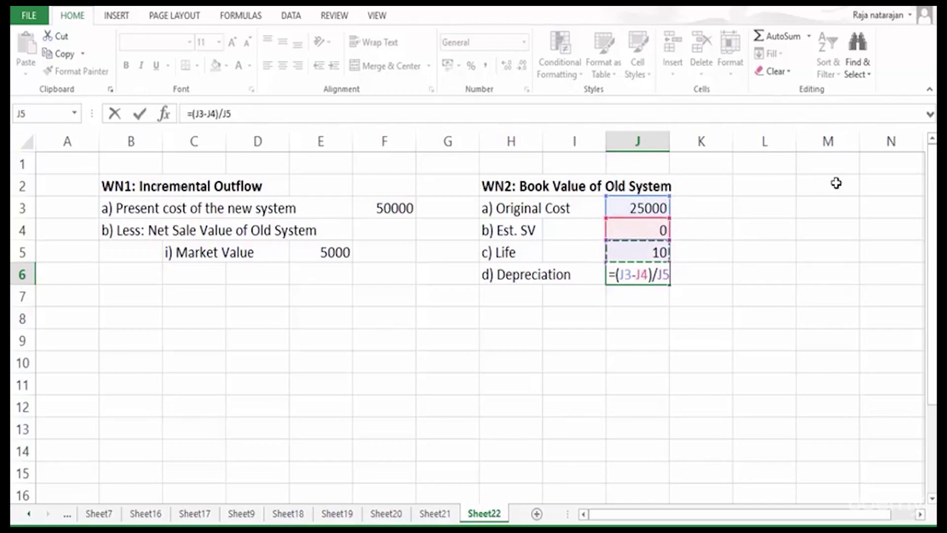
pyautogui.press('Return')
pyautogui.press('Up')
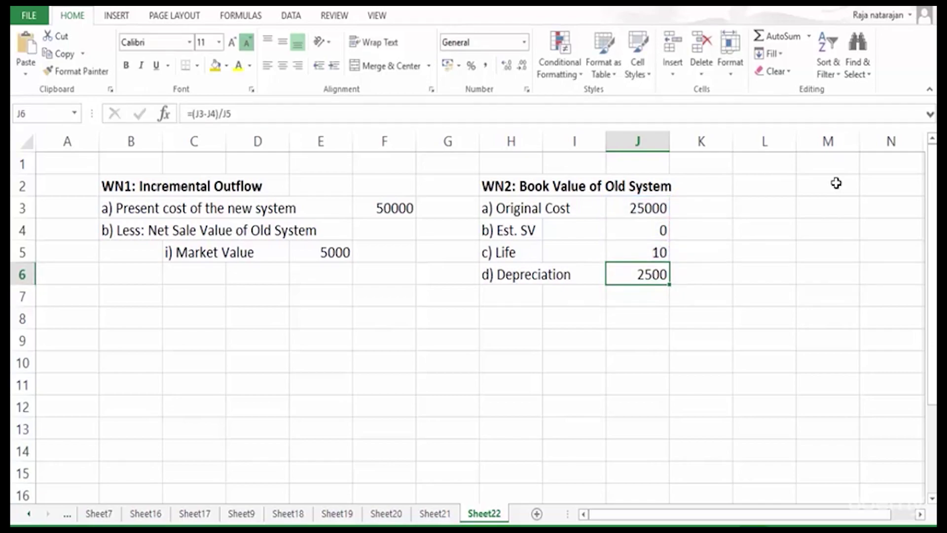
# Check the old system's age in the problem on Sheet21, and enter "e) Expired Life" in H7 of Sheet22 with 5 in J7.
pyautogui.press('Left')
pyautogui.press('Left')
pyautogui.press('Down')
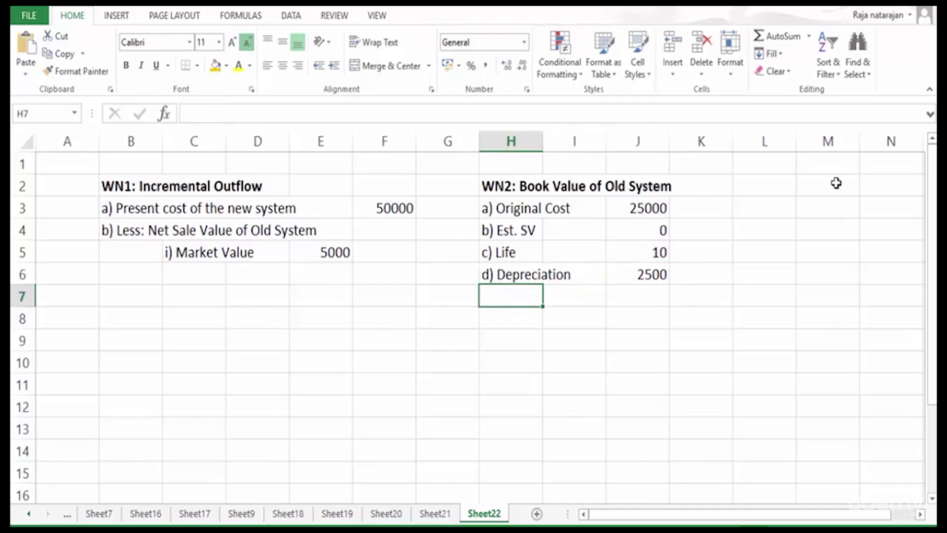
pyautogui.write('e)')
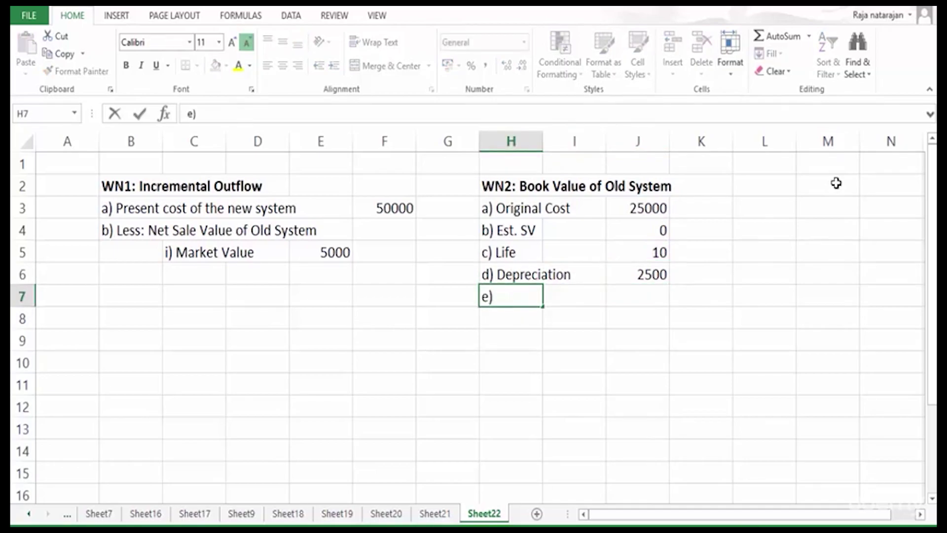
pyautogui.hotkey('ctrl', 'pageup')
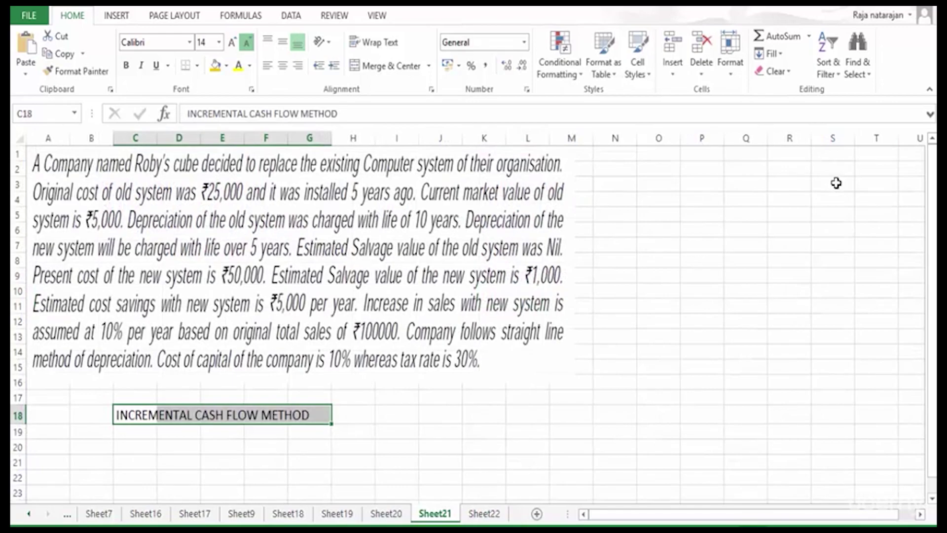
pyautogui.hotkey('ctrl', 'pagedown')
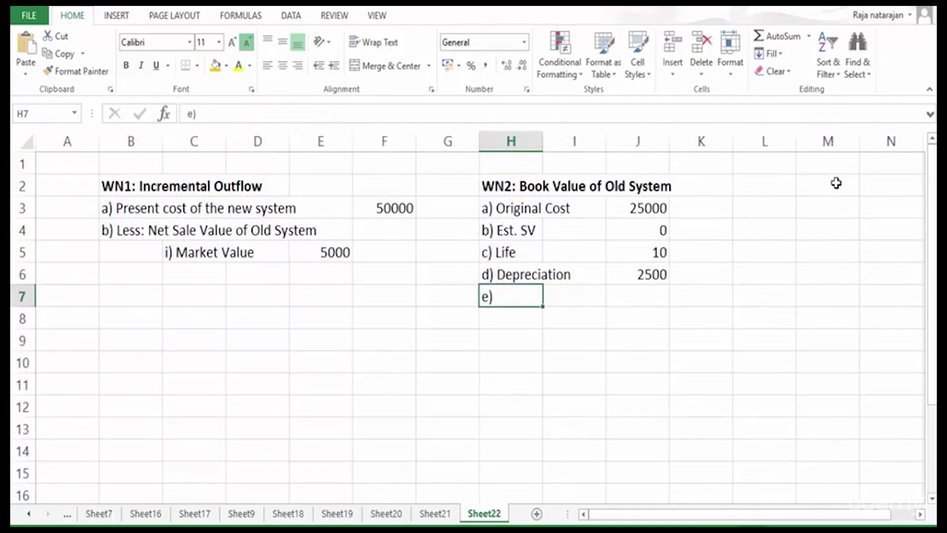
pyautogui.press('F2')
pyautogui.write('Expired Life')
pyautogui.hotkey('ctrl', 'Return')
pyautogui.press('Right')
pyautogui.press('Right')
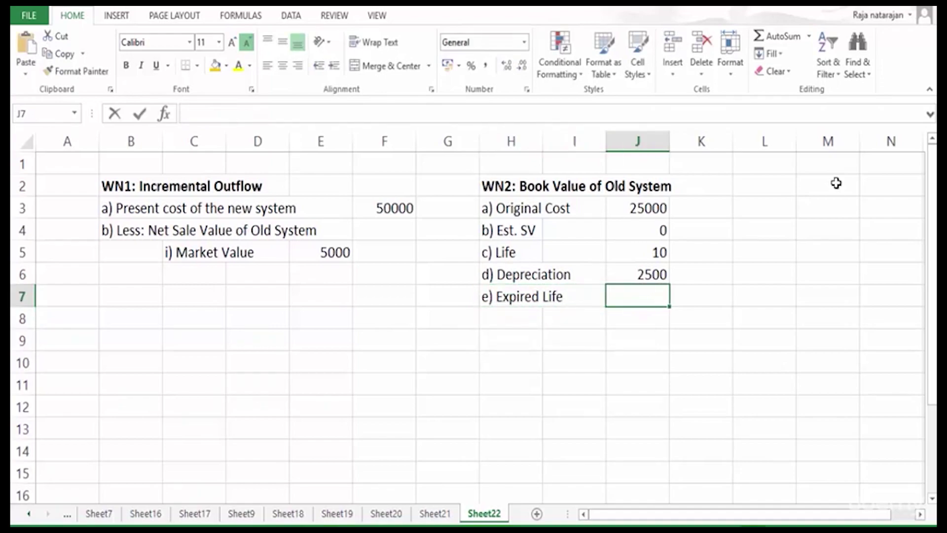
pyautogui.write('5')
pyautogui.press('Return')
# Add the label "f) Accumulated Depn" in H8.
pyautogui.press('Left')
pyautogui.press('Left')
pyautogui.write('f')
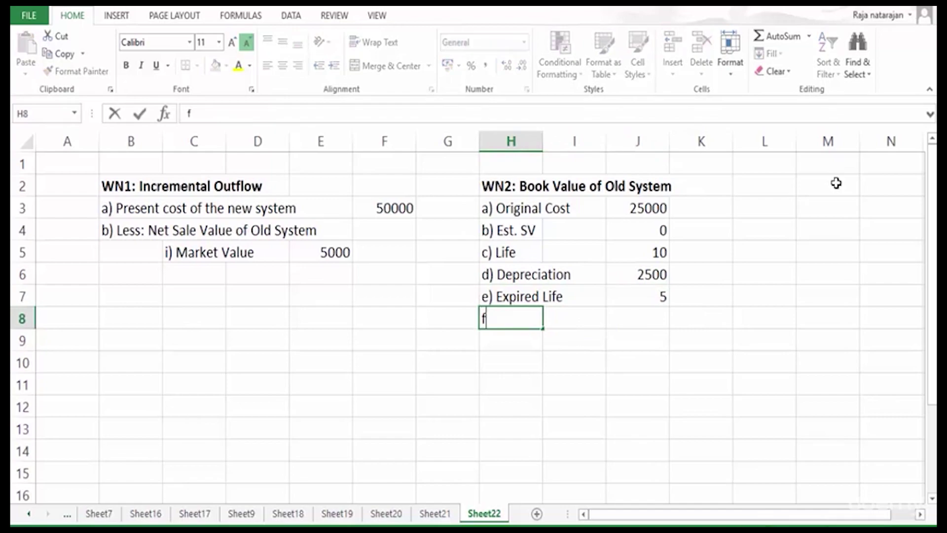
pyautogui.write(') Accumul')
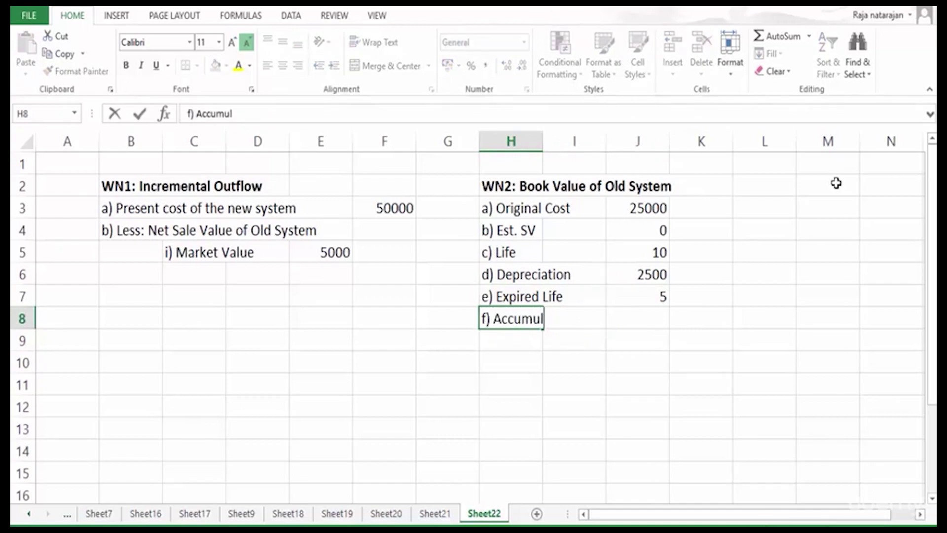
pyautogui.write('ated Depn')
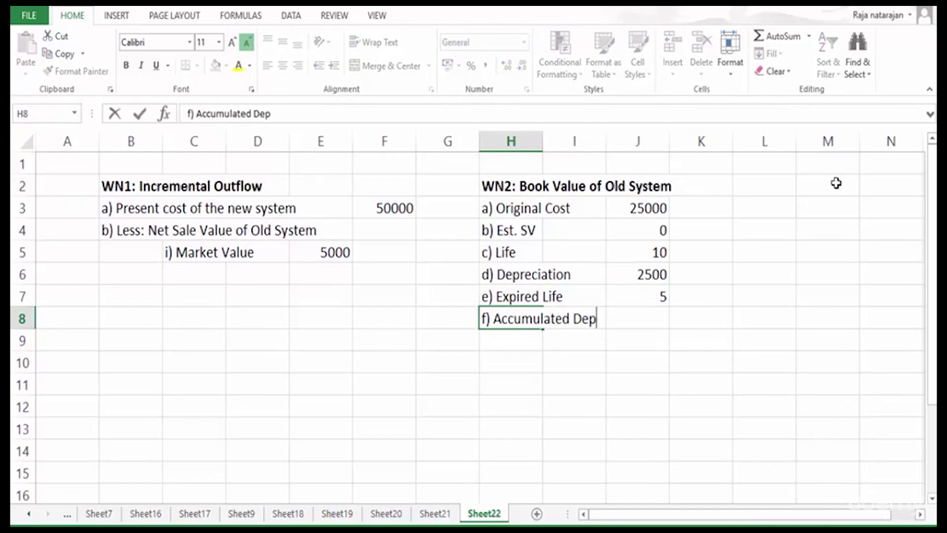
pyautogui.press('Tab')
pyautogui.press('Tab')
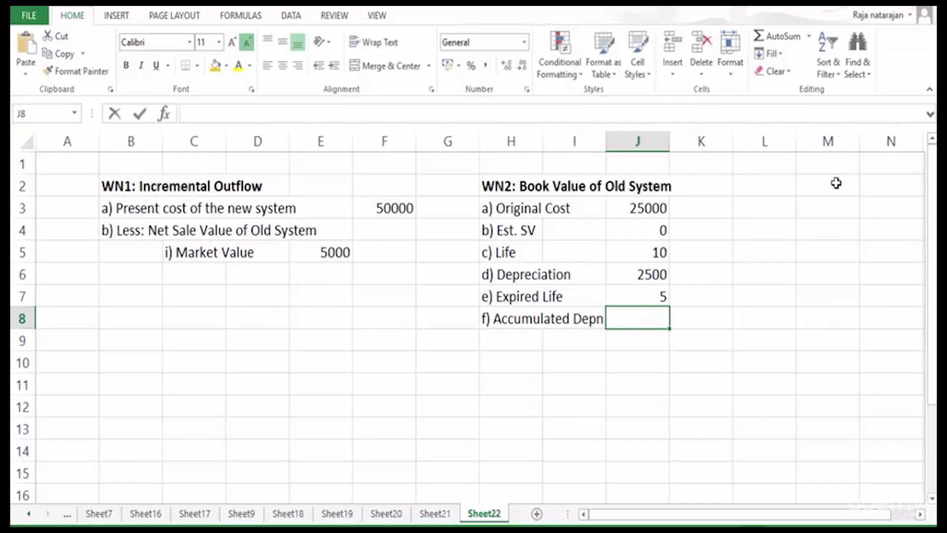
# Calculate the accumulated depreciation in J8 by multiplying the yearly depreciation in J6 by the expired life in J7.
pyautogui.write('=')
pyautogui.press('Up')
pyautogui.press('Up')
pyautogui.write('*')
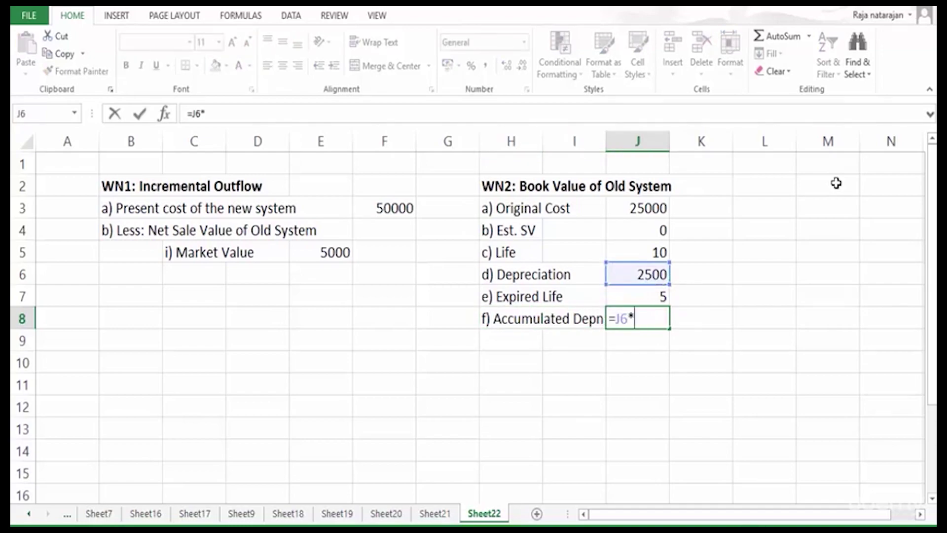
pyautogui.press('Up')
pyautogui.press('Return')
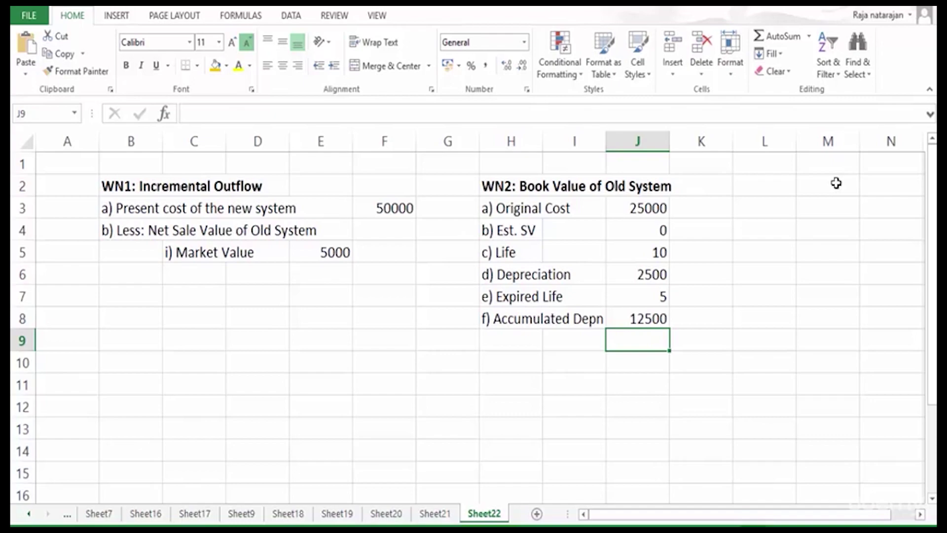
# Add the label "g) Book Value (a-f)" in H9.
pyautogui.press('Left')
pyautogui.press('Left')
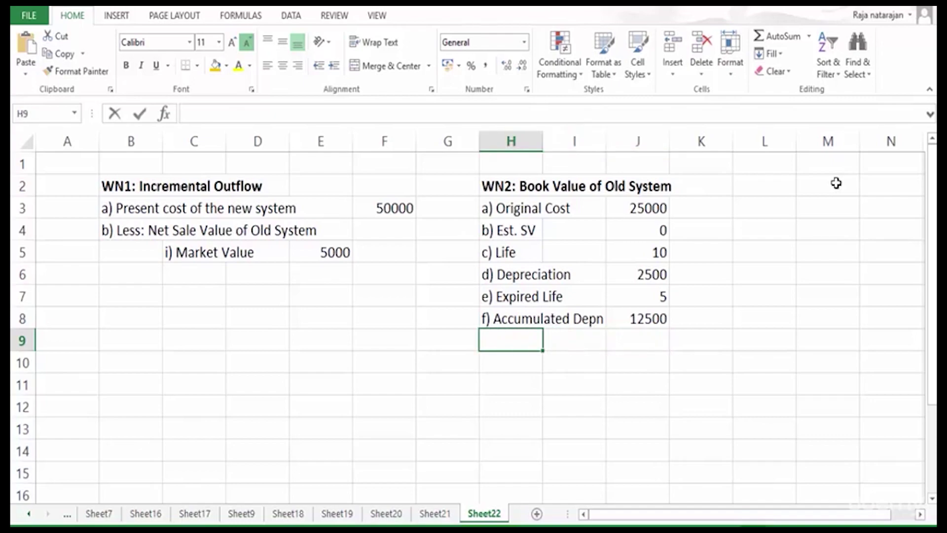
pyautogui.write('g) Book V')
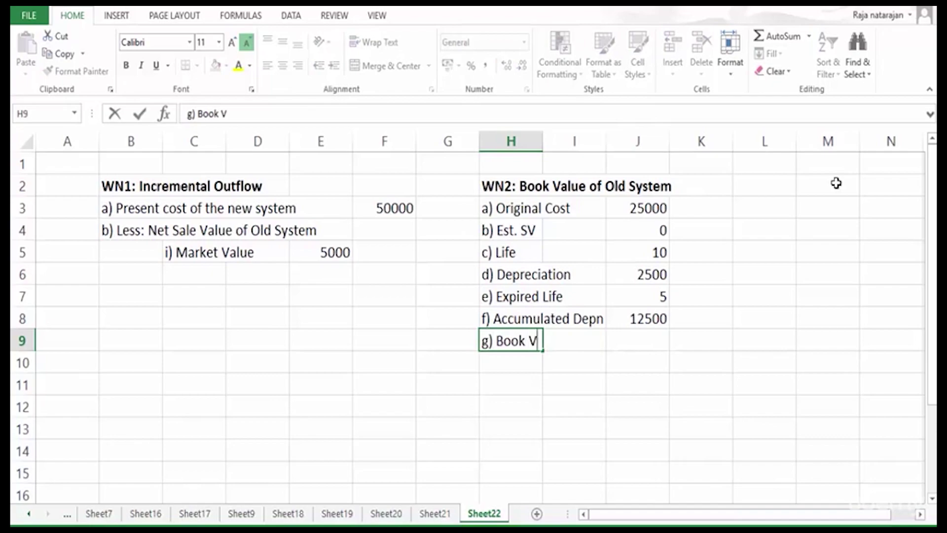
pyautogui.write('alue (a')
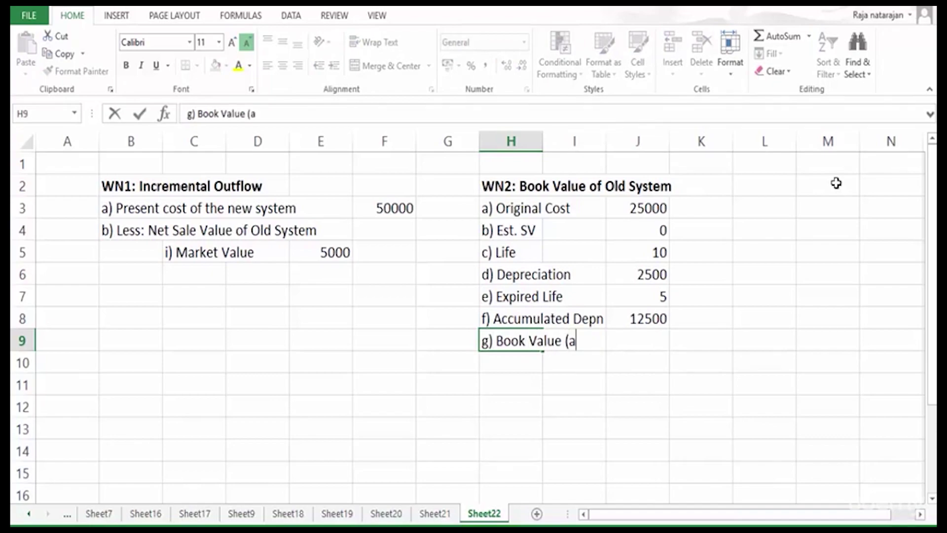
pyautogui.write('-f)')
pyautogui.press('Return')
pyautogui.press('Up')
pyautogui.press('Right')
pyautogui.press('Right')
# Calculate the old system's book value in J9 with the formula =J3-J8.
pyautogui.write('=')
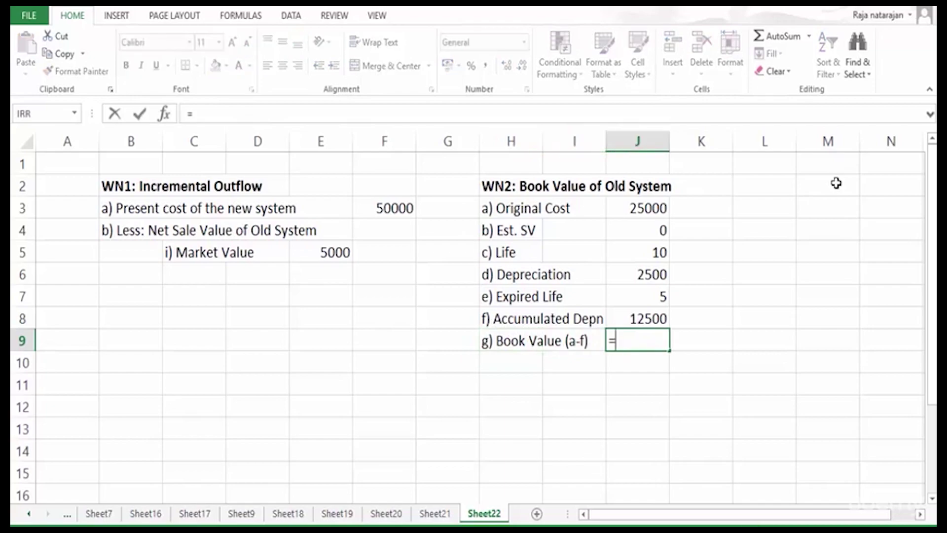
pyautogui.press('Up')
pyautogui.press('Up')
pyautogui.press('Up')
pyautogui.press('Up')
pyautogui.press('Up')
pyautogui.press('Up')
pyautogui.write('-')
pyautogui.press('Up')
pyautogui.press('Return')
pyautogui.press('Up')
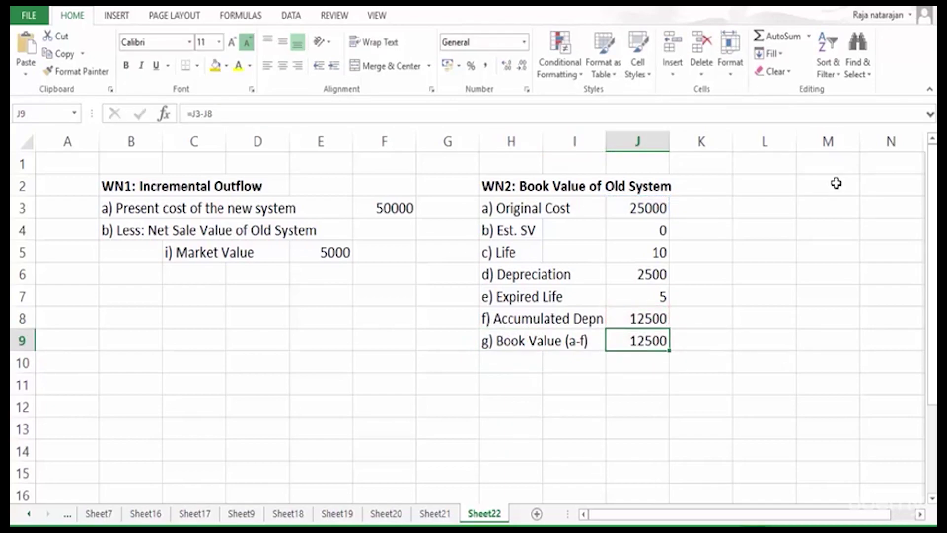
# Make the book value row H9:J9 bold.
pyautogui.hotkey('shift', 'Left')
pyautogui.hotkey('shift', 'Left')
pyautogui.hotkey('ctrl', 'b')
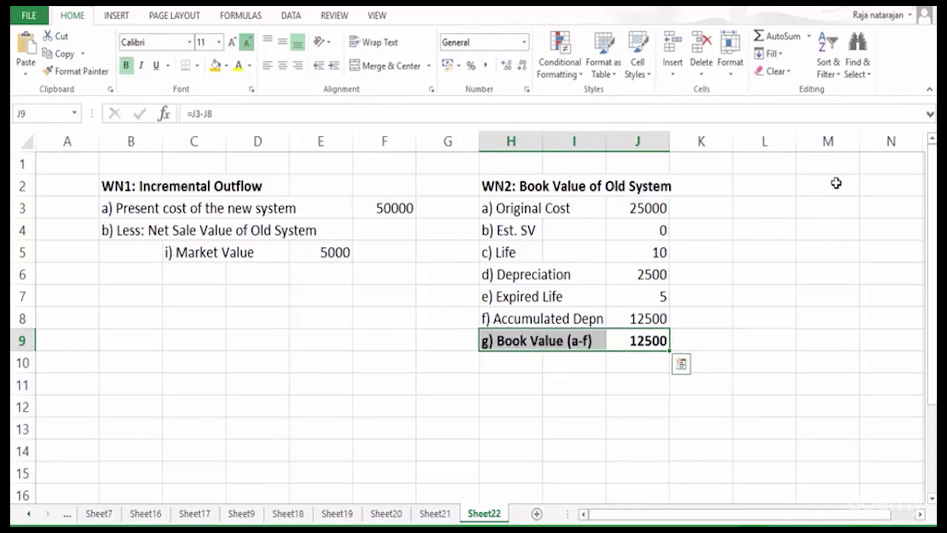
pyautogui.press('Up')
pyautogui.press('Up')
pyautogui.press('Up')
pyautogui.press('Up')
pyautogui.press('Up')
pyautogui.press('Up')
pyautogui.press('Up')
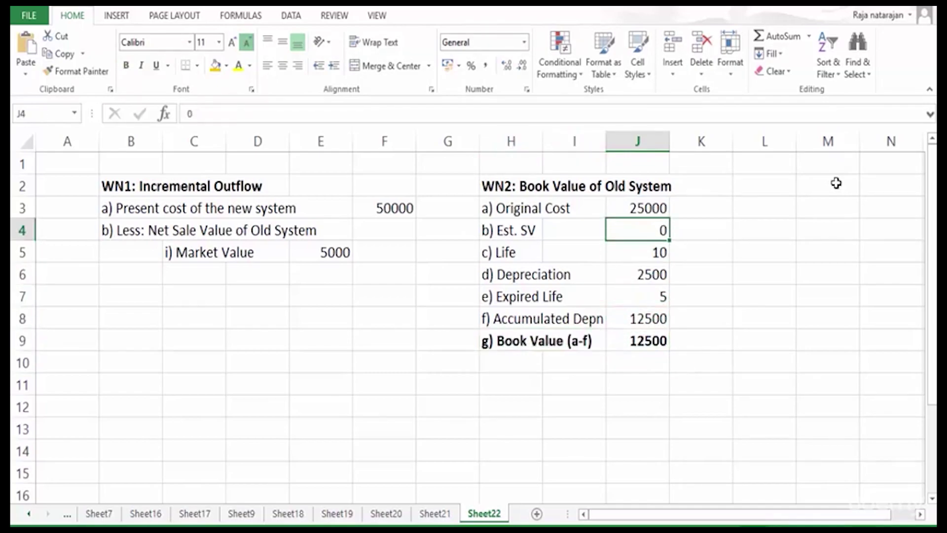
pyautogui.press('Right')
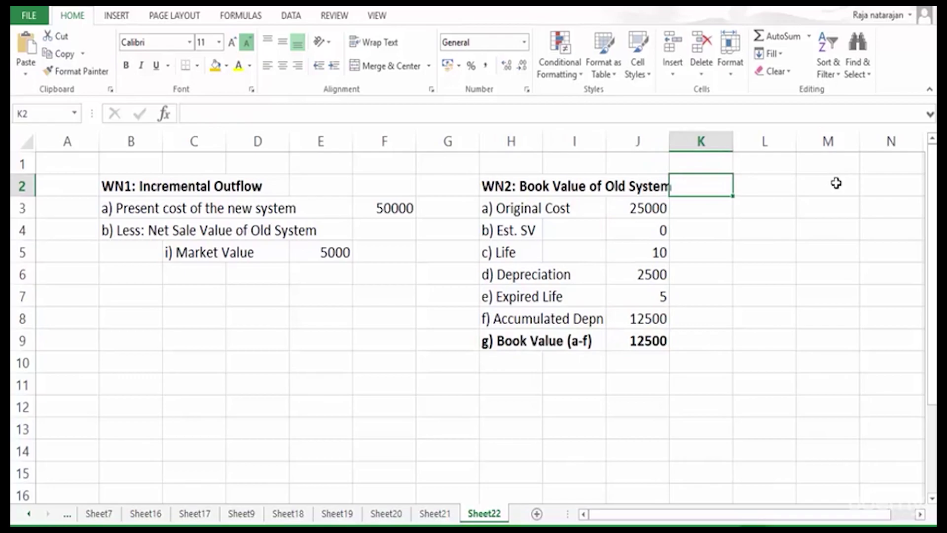
# Add the bold heading "WN3: Computation of Tax on Sale of Old Asset" in H11 and the label "a) Book Value" in H12.
pyautogui.click(510, 383)
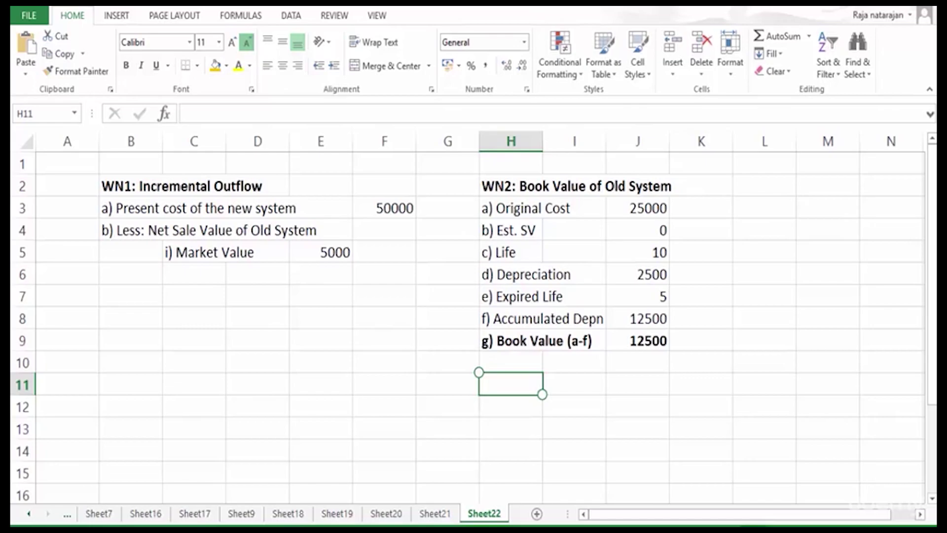
pyautogui.write('wn')
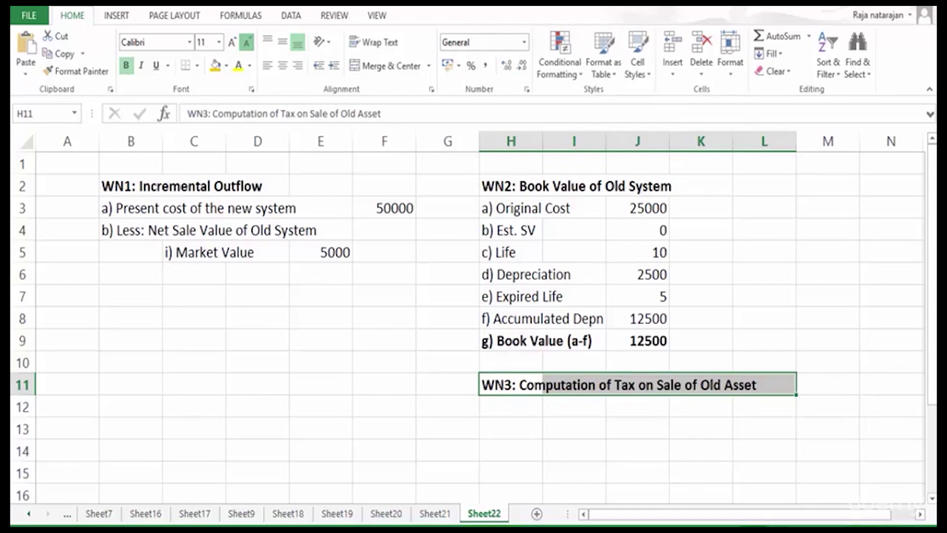
pyautogui.click(511, 407)
pyautogui.write('a)')
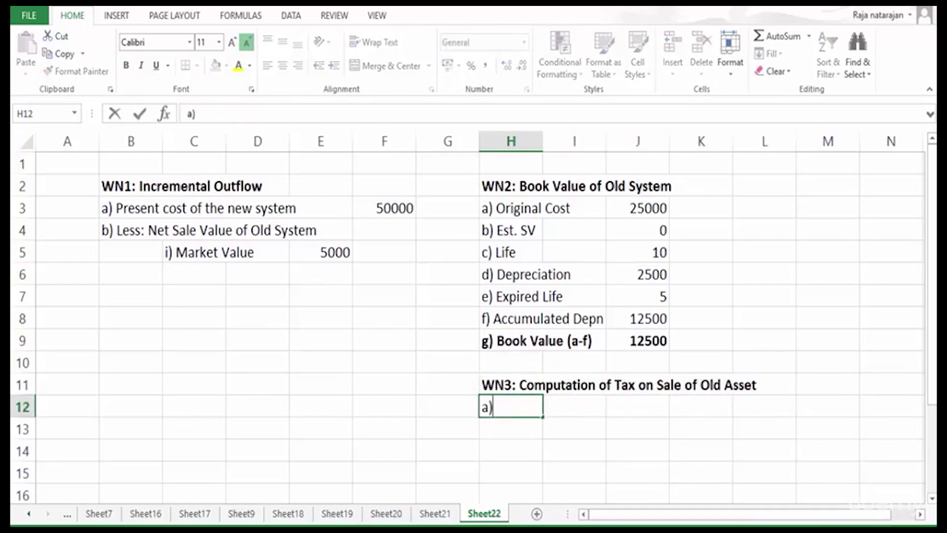
pyautogui.write(' Book Value')
# Link J12 to the old system's book value with the formula =J9.
pyautogui.click(638, 407)
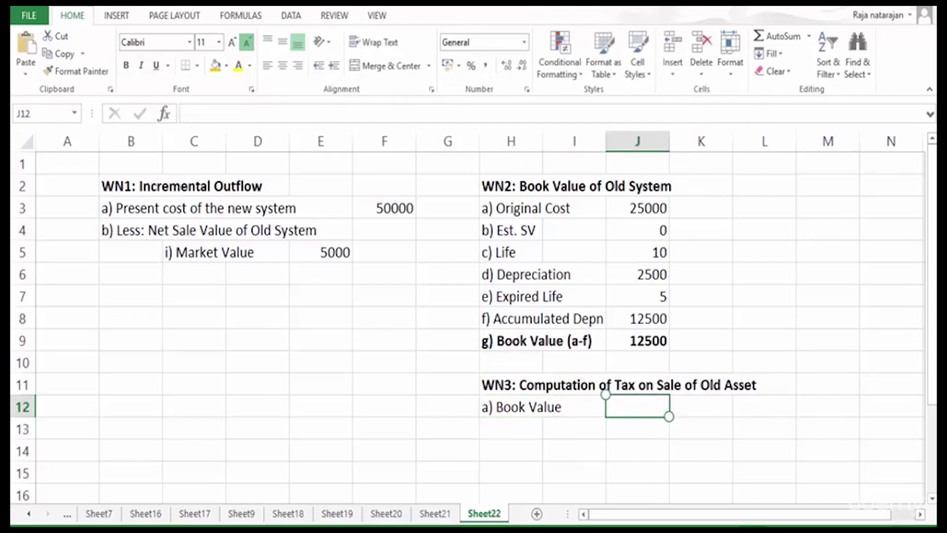
pyautogui.write('=')
pyautogui.press('Up')
pyautogui.press('Up')
pyautogui.press('Up')
pyautogui.press('Return')
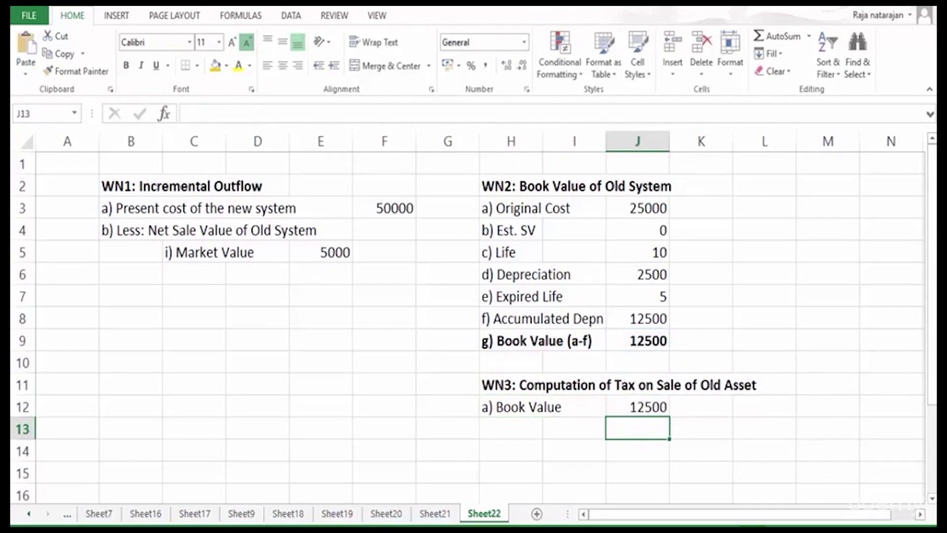
# Add the label "b) Market Value" in H13 in bold.
pyautogui.press('Left')
pyautogui.press('Left')
pyautogui.write('b)')
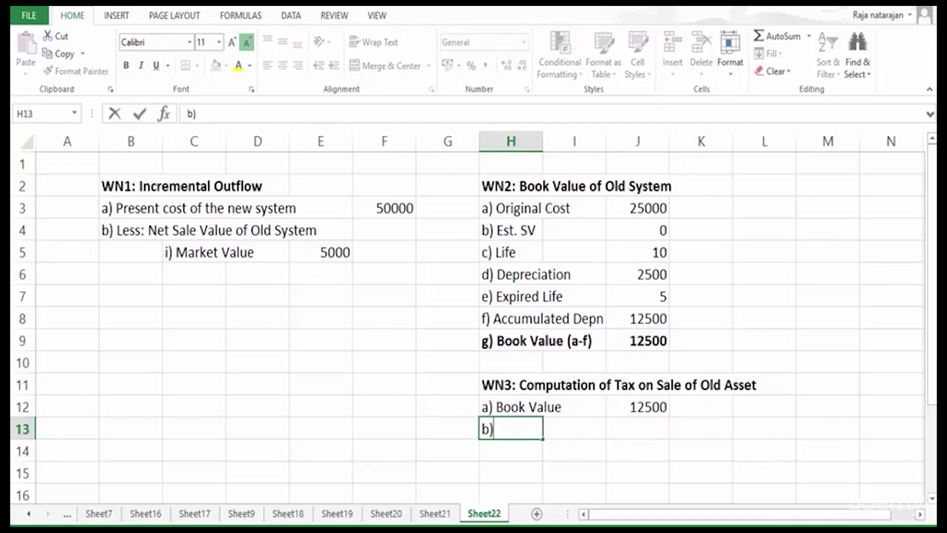
pyautogui.write(' Market Value')
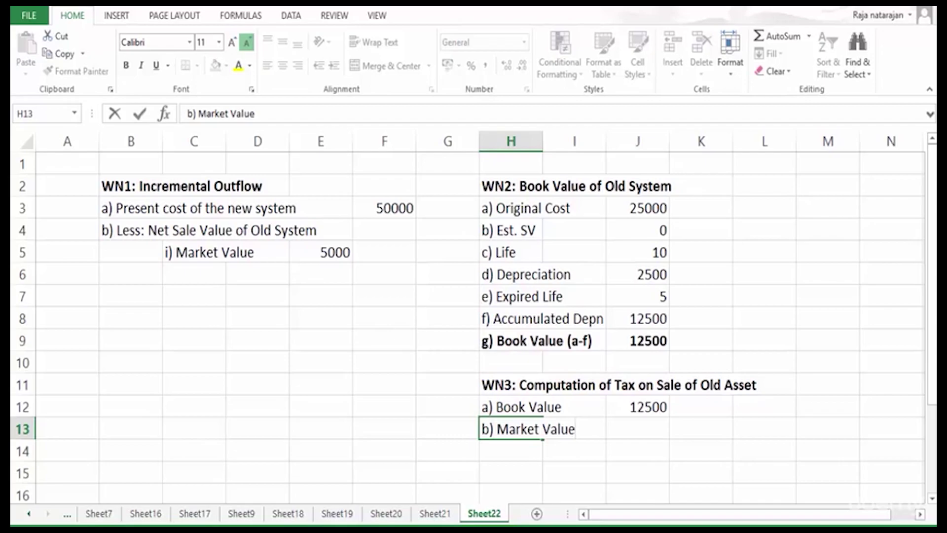
pyautogui.hotkey('ctrl', 'b')
# Link J13 to the market value in the incremental outflow note with the formula =E5.
pyautogui.press('Right')
pyautogui.press('Right')
pyautogui.write('=')
pyautogui.click(335, 252)
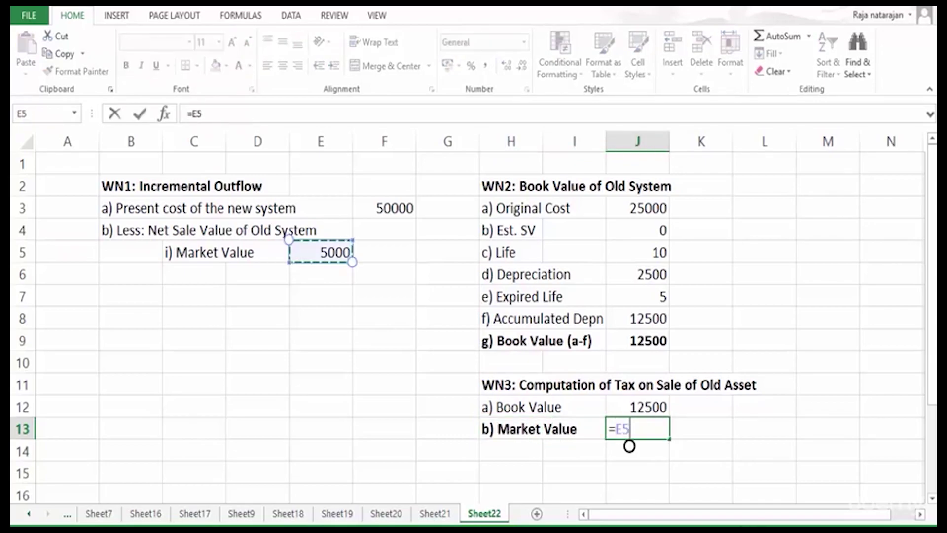
pyautogui.press('Return')
# Add the label "c) Loss" in H14 and calculate the loss in J14 with the formula =J12-J13.
pyautogui.press('Left')
pyautogui.press('Left')
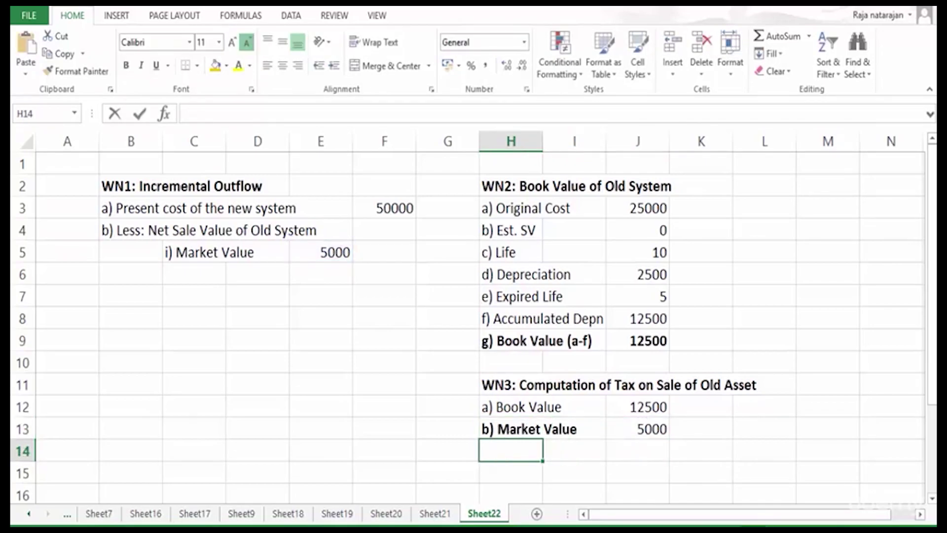
pyautogui.write('c)')
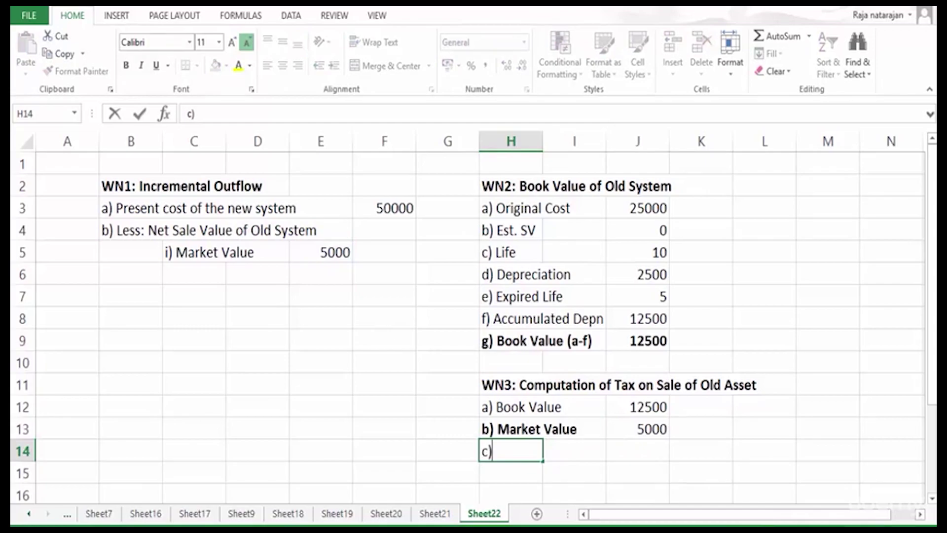
pyautogui.write(' Loss')
pyautogui.press('Right')
pyautogui.press('Right')
pyautogui.write('=')
pyautogui.press('Up')
pyautogui.press('Up')
pyautogui.write('-')
pyautogui.press('Up')
pyautogui.press('Return')
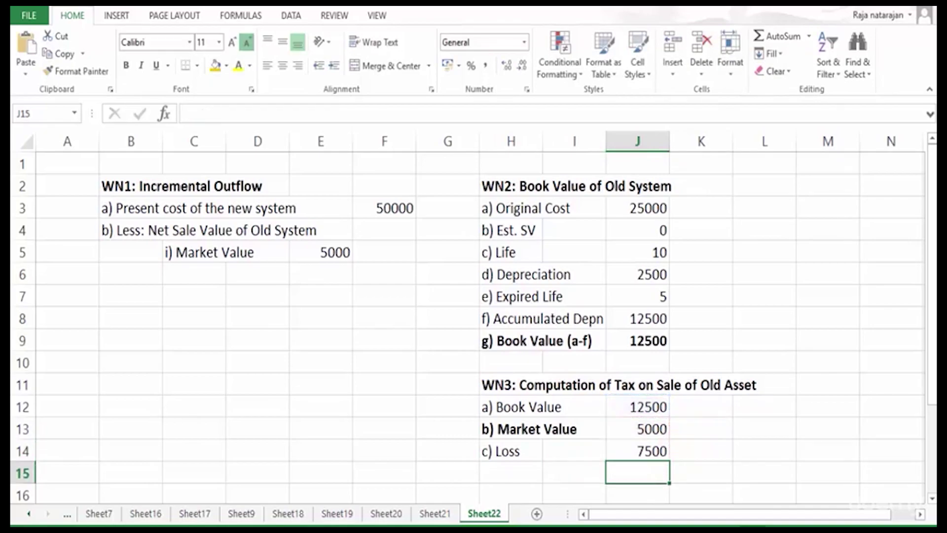
# Add the bold label "d) Tax saved on loss" in H15.
pyautogui.press('Left')
pyautogui.press('Left')
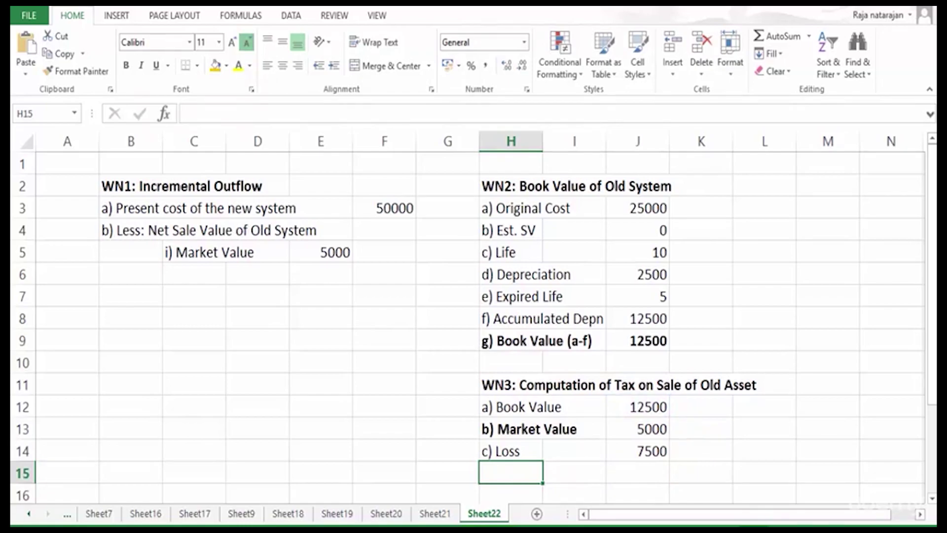
pyautogui.write('d)')
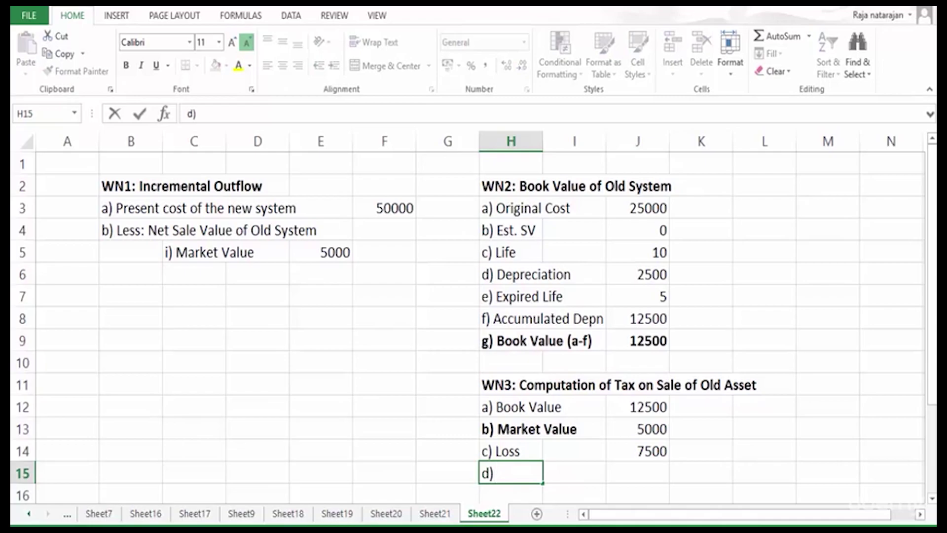
pyautogui.write(' Tax saved onl')
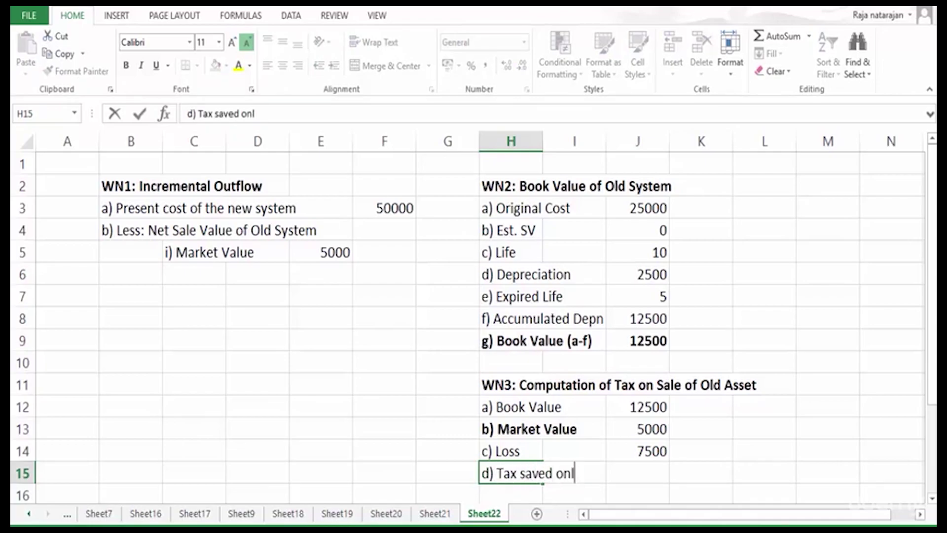
pyautogui.press('BackSpace')
pyautogui.write('loss')
pyautogui.press('Return')
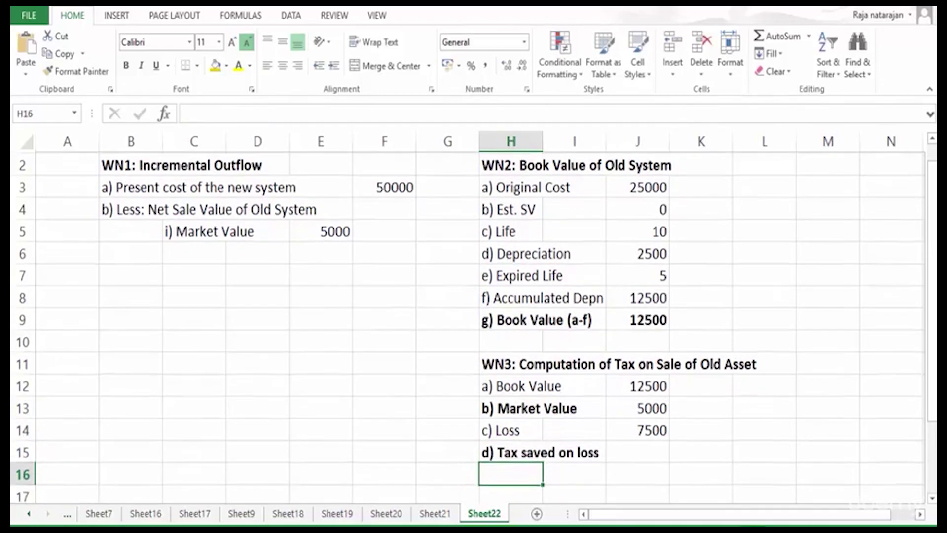
# Check the tax rate in the problem text on Sheet21 and add the note "(c x 30%)" in H16 of Sheet22.
pyautogui.hotkey('ctrl', 'pageup')
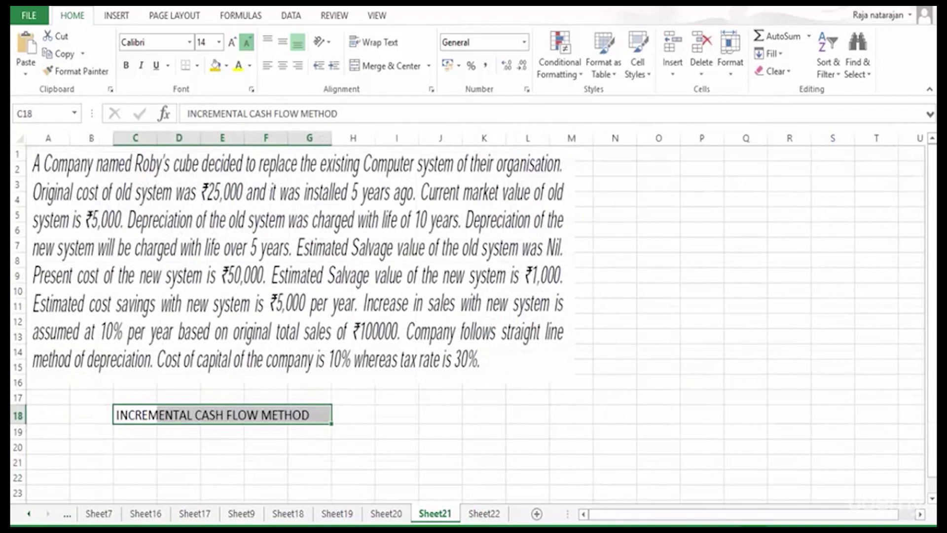
pyautogui.hotkey('ctrl', 'pagedown')
pyautogui.write('e)')
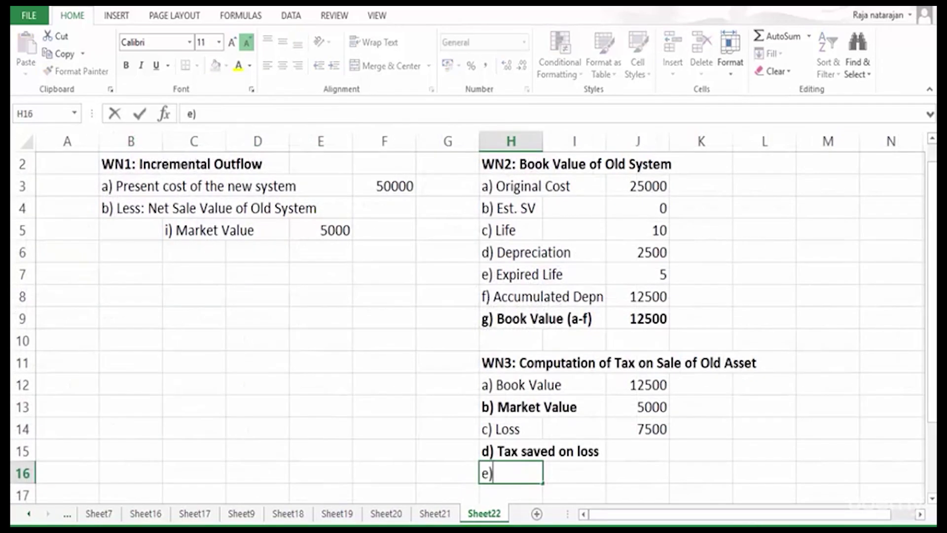
pyautogui.press('BackSpace')
pyautogui.press('BackSpace')
pyautogui.write('(c x 30%')
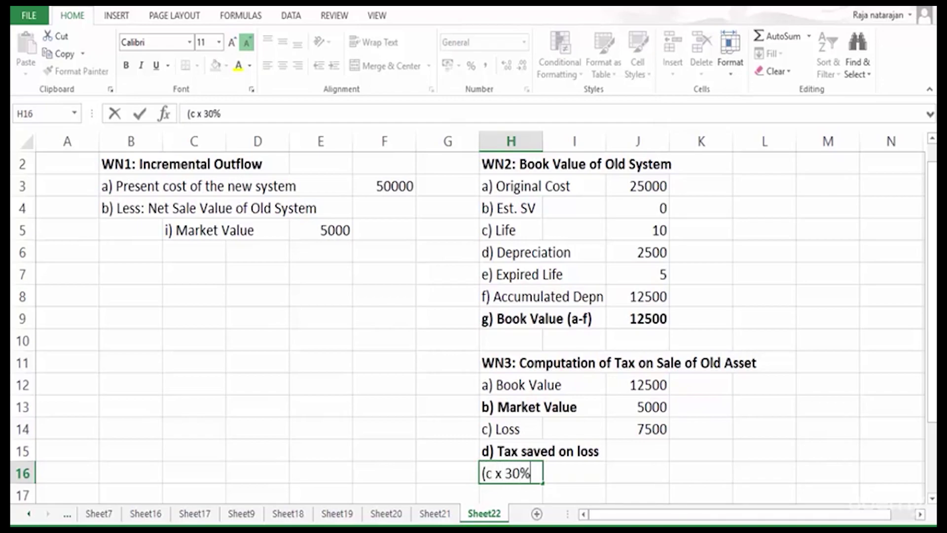
pyautogui.write(')')
# Calculate the tax saved on loss in J15 with the formula =J14*0.3.
pyautogui.click(638, 450)
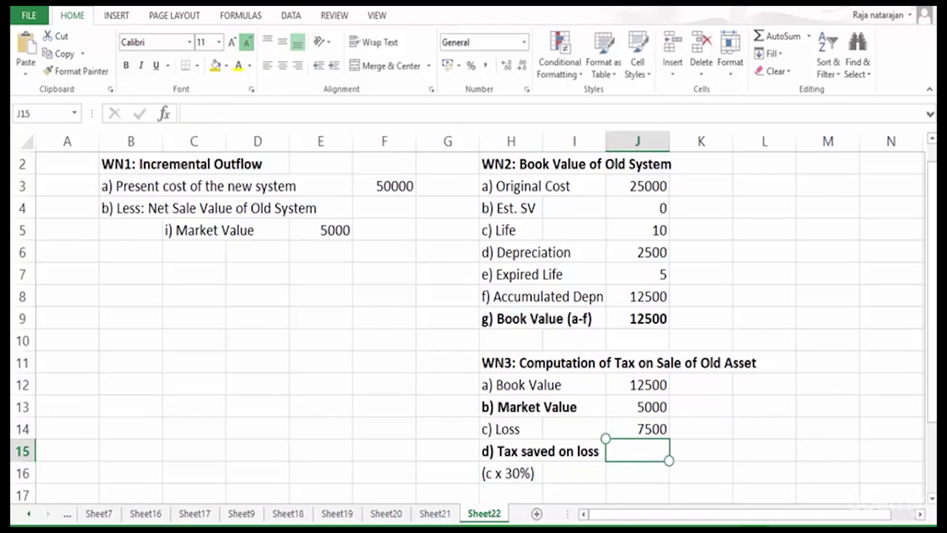
pyautogui.write('=')
pyautogui.press('Up')
pyautogui.write('*0.3')
pyautogui.press('Return')
# Make the tax saved on loss row H15:J15 bold.
pyautogui.click(638, 450)
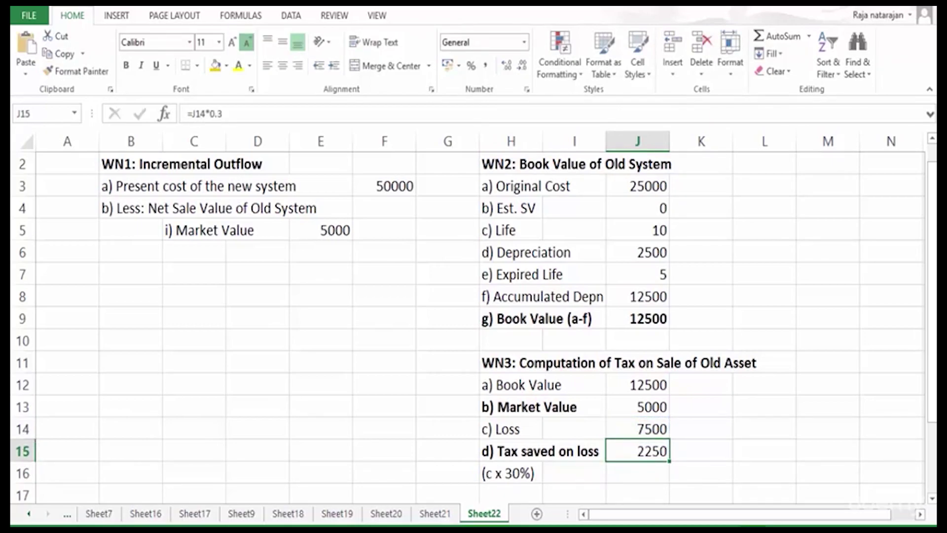
pyautogui.moveTo(638, 451); pyautogui.dragTo(513, 451)
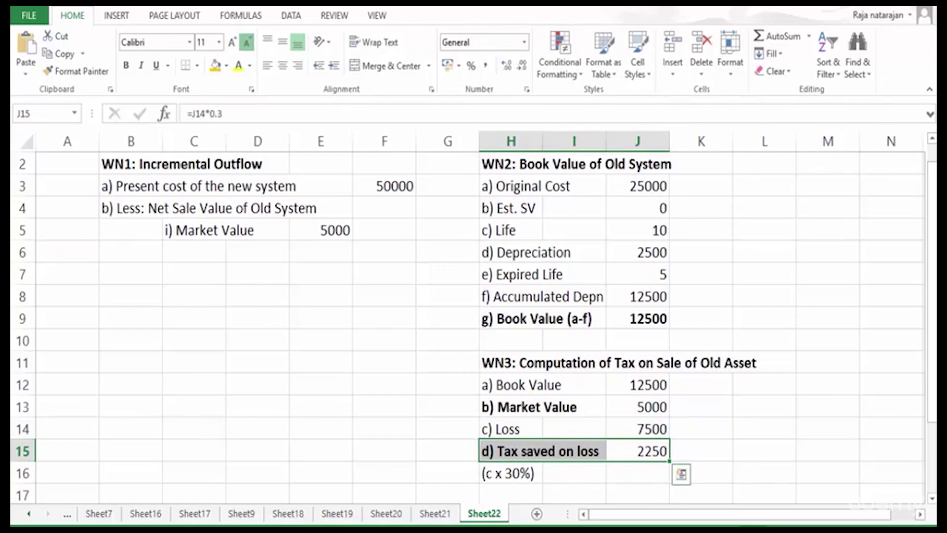
pyautogui.hotkey('ctrl', 'b')
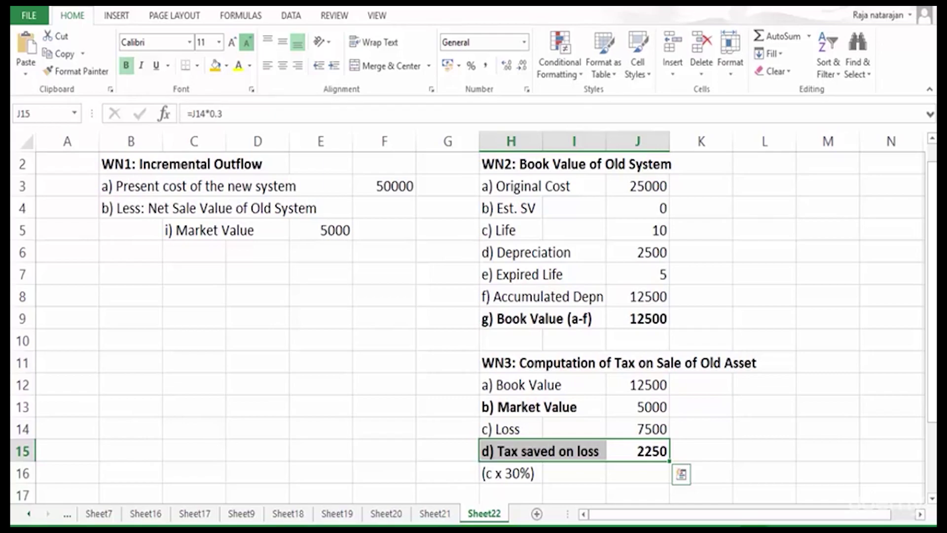
# Add the label "ii) Tax saved on loss" in C6 beneath the market value label.
pyautogui.moveTo(217, 229); pyautogui.dragTo(328, 231)
pyautogui.click(194, 252)
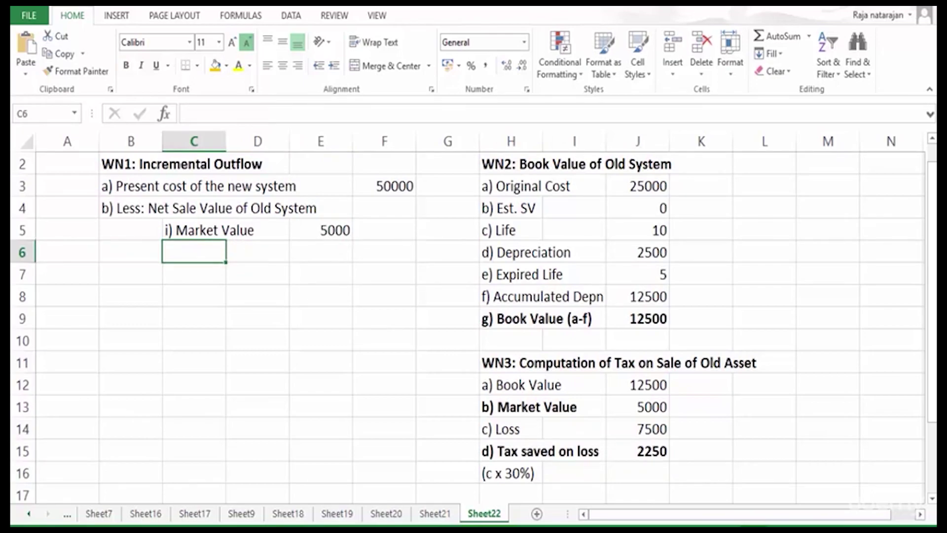
pyautogui.write('ii)')
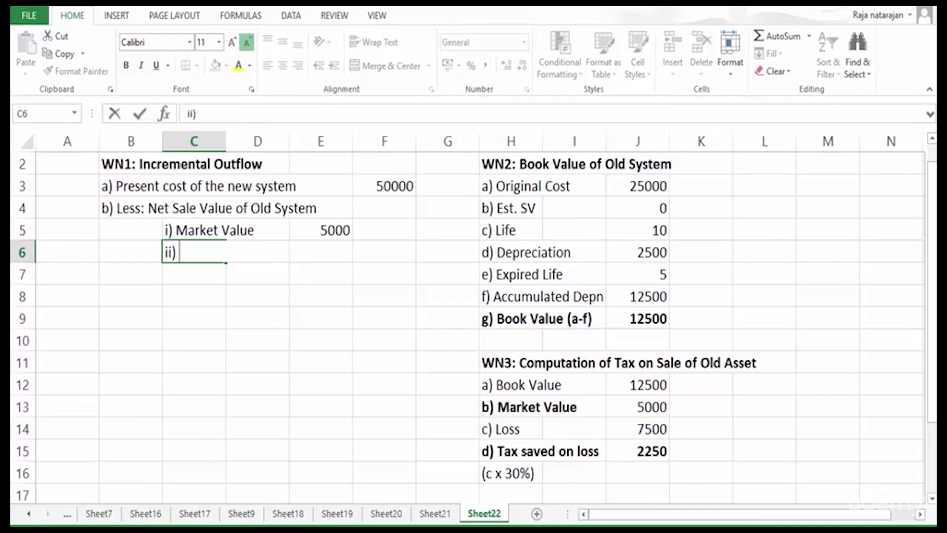
pyautogui.write(' Tax saved ')
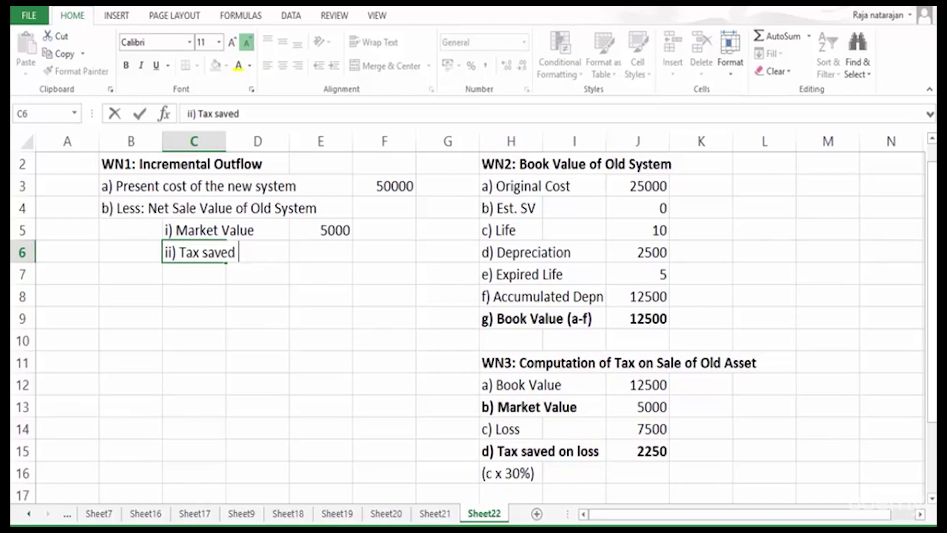
pyautogui.write('on loss')
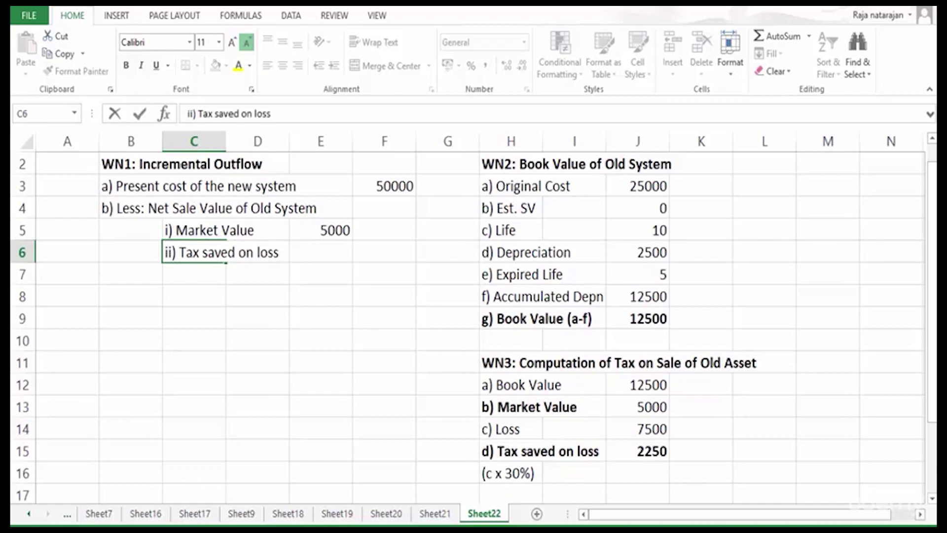
# Link E6 to the tax saved on loss in WN3 with the formula =J15.
pyautogui.click(321, 252)
pyautogui.write('=')
pyautogui.press('Down')
pyautogui.press('Down')
pyautogui.press('Down')
pyautogui.press('Down')
pyautogui.press('Down')
pyautogui.press('Down')
pyautogui.press('Down')
pyautogui.press('Down')
pyautogui.press('Down')
pyautogui.press('Right')
pyautogui.press('Right')
pyautogui.press('Right')
pyautogui.press('Right')
pyautogui.press('Right')
pyautogui.press('Return')
pyautogui.click(320, 252)
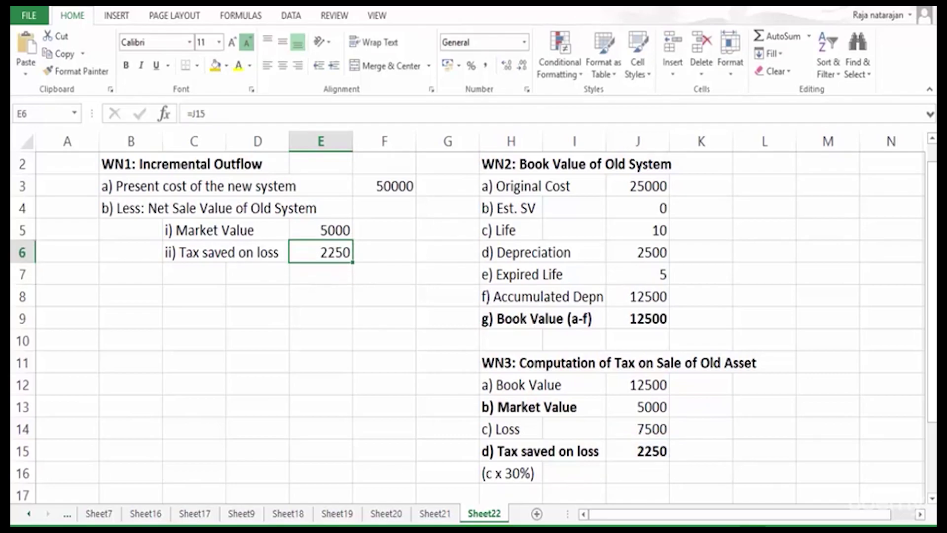
# Calculate the net sale value of the old system in F6 by adding E5 and E6.
pyautogui.click(384, 252)
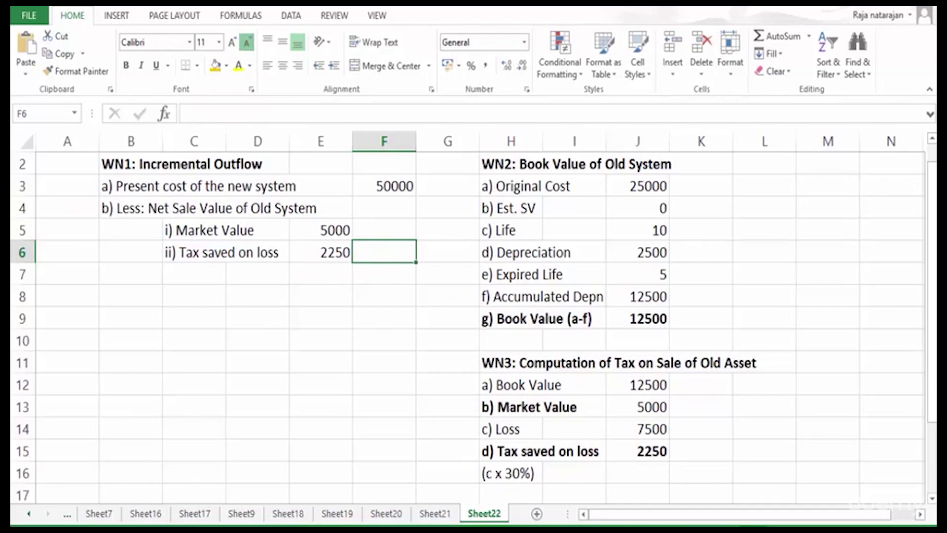
pyautogui.write('=')
pyautogui.press('Up')
pyautogui.press('Left')
pyautogui.write('+')
pyautogui.press('Left')
pyautogui.press('Return')
# Add the label "c) Net Cost of New System (a-b)" in B7.
pyautogui.press('Left')
pyautogui.press('Left')
pyautogui.press('Left')
pyautogui.press('Left')
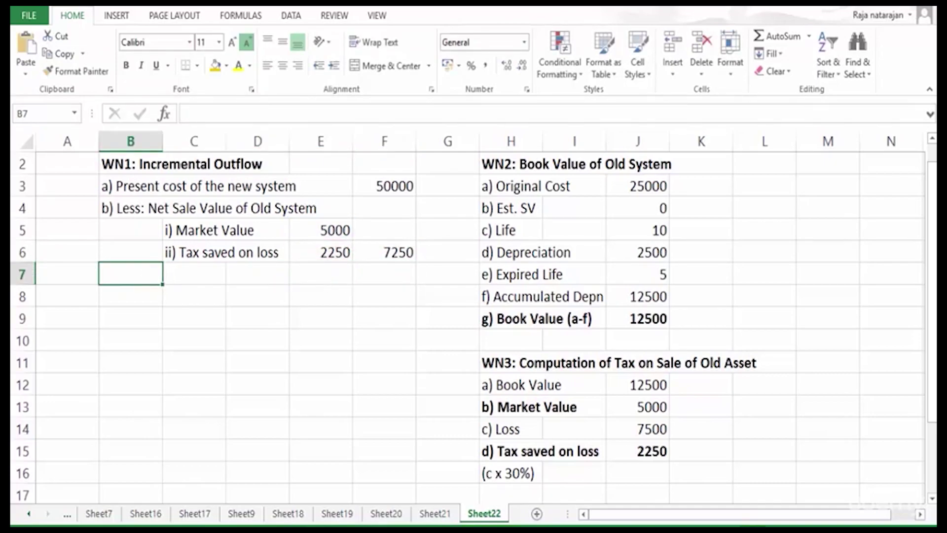
pyautogui.click(384, 252)
pyautogui.click(385, 186)
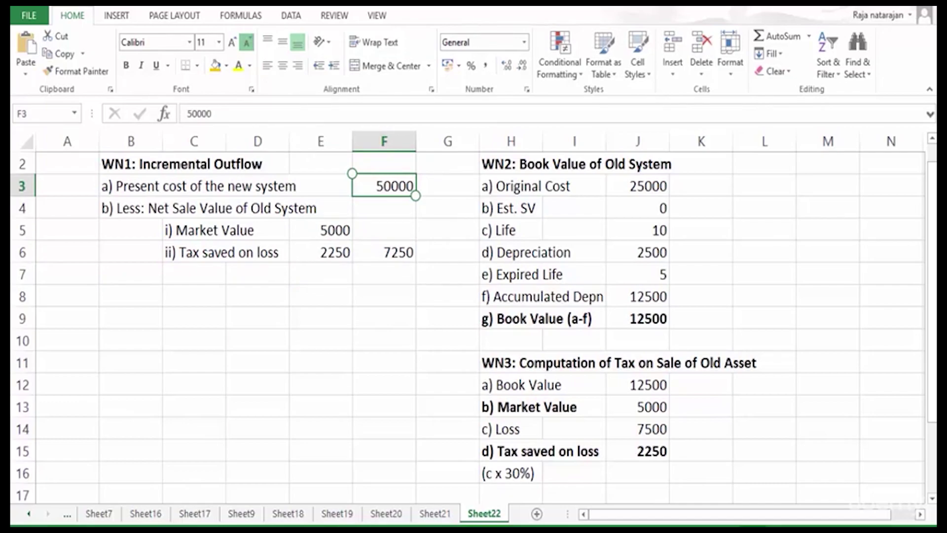
pyautogui.click(131, 274)
pyautogui.write('c) Net Cost of New System (a-b)')
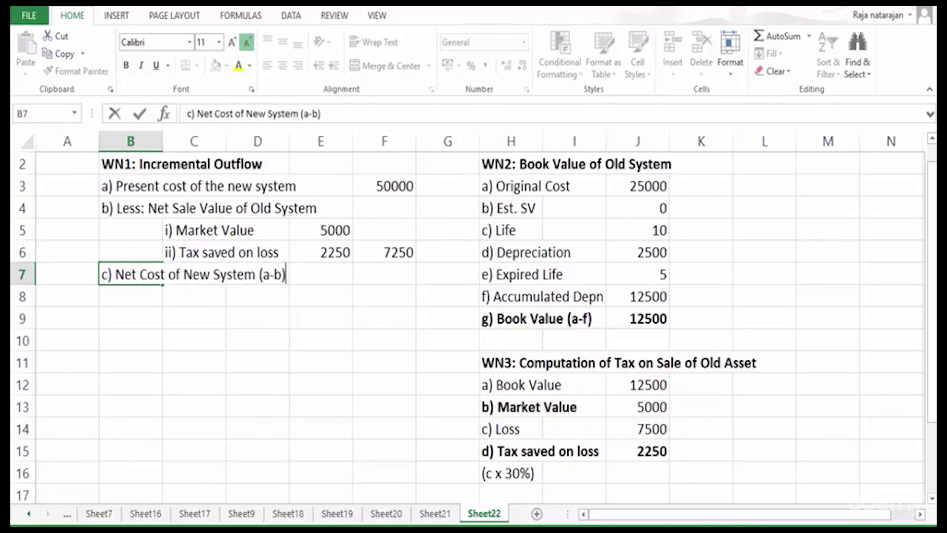
# Calculate the net cost of the new system in F7 with the formula =F3-F6.
pyautogui.click(376, 276)
pyautogui.write('=')
pyautogui.press('Up')
pyautogui.press('Up')
pyautogui.press('Up')
pyautogui.press('Up')
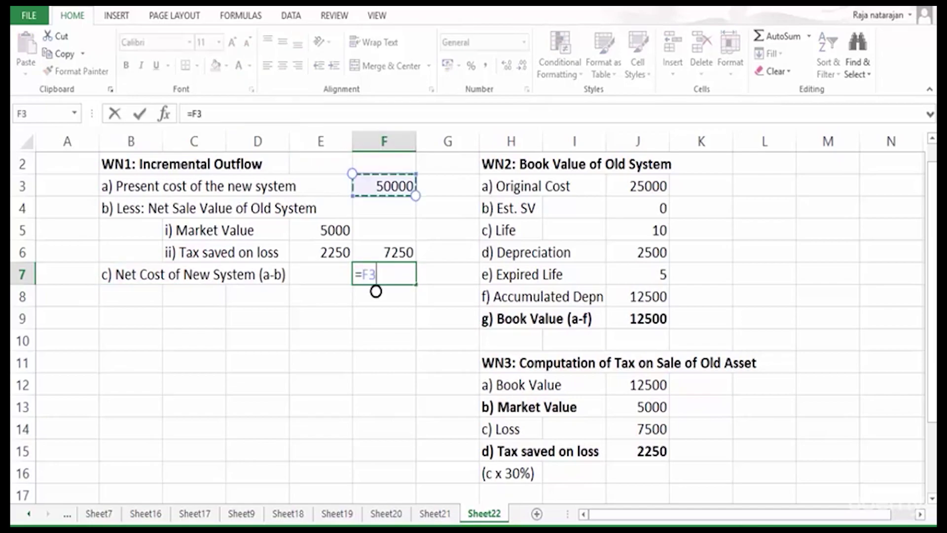
pyautogui.write('-')
pyautogui.press('Up')
pyautogui.hotkey('ctrl', 'Return')
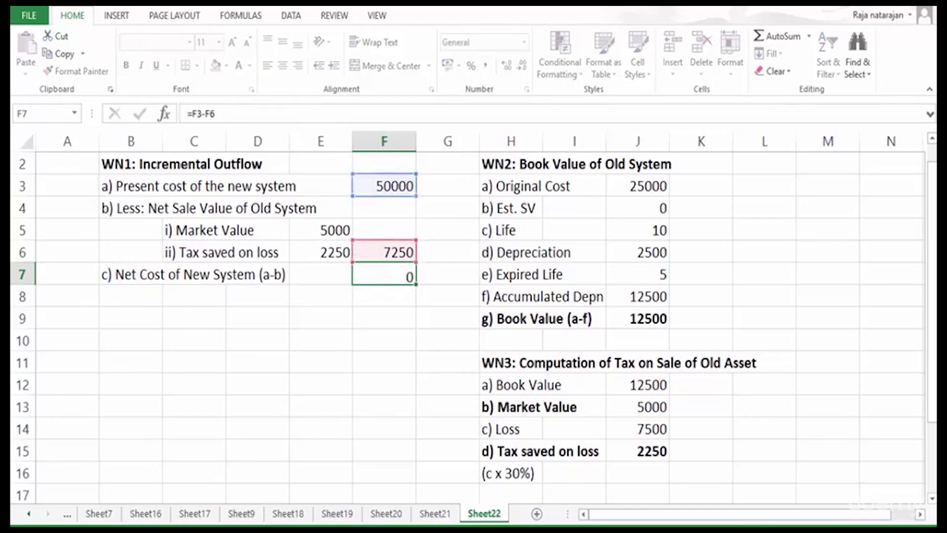
# Make the net cost of new system row, B7 to F7, bold.
pyautogui.press('Return')
pyautogui.press('Up')
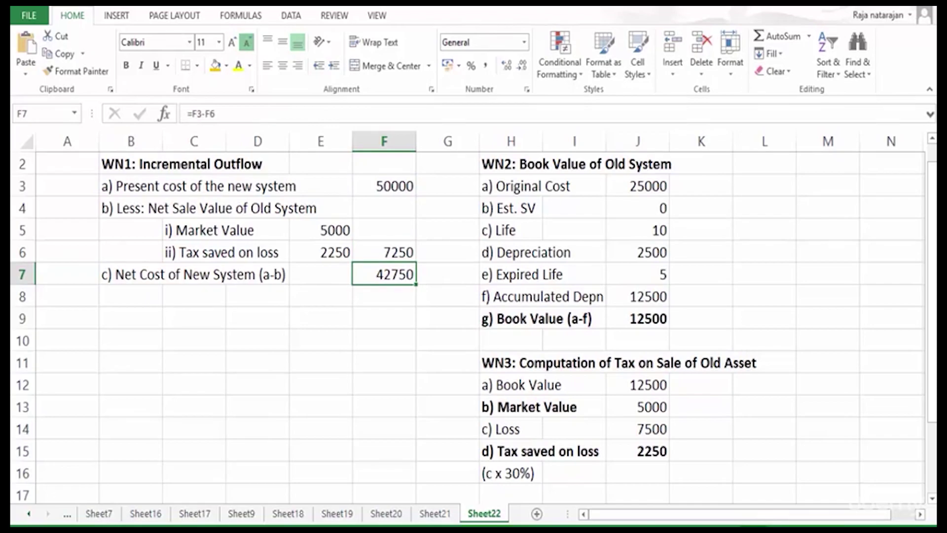
pyautogui.hotkey('shift', 'Left')
pyautogui.hotkey('shift', 'Left')
pyautogui.hotkey('shift', 'Left')
pyautogui.hotkey('shift', 'Left')
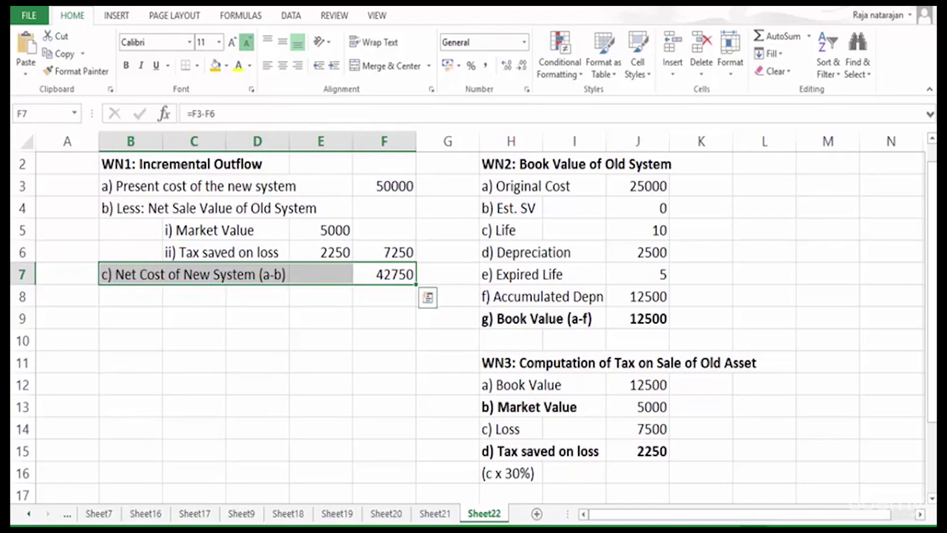
pyautogui.hotkey('ctrl', 'b')
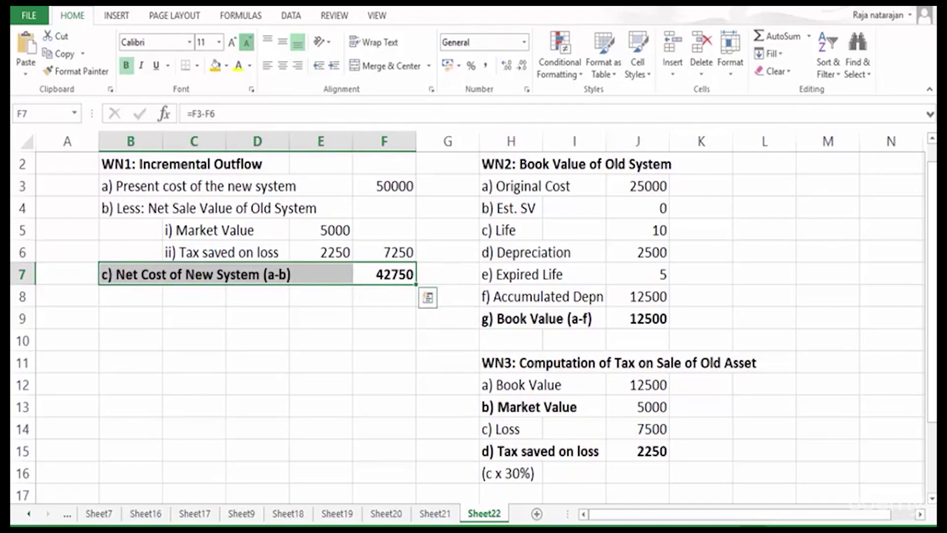
pyautogui.click(130, 296)
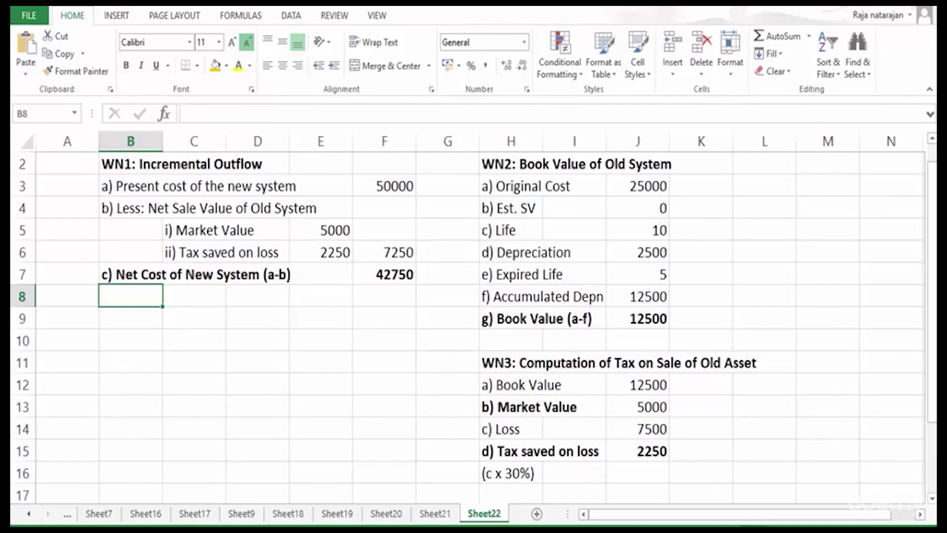
# Add the bold heading "WN4: Computation of Incremental Operational Flows" in B18.
pyautogui.scroll(-5, 469, 325)
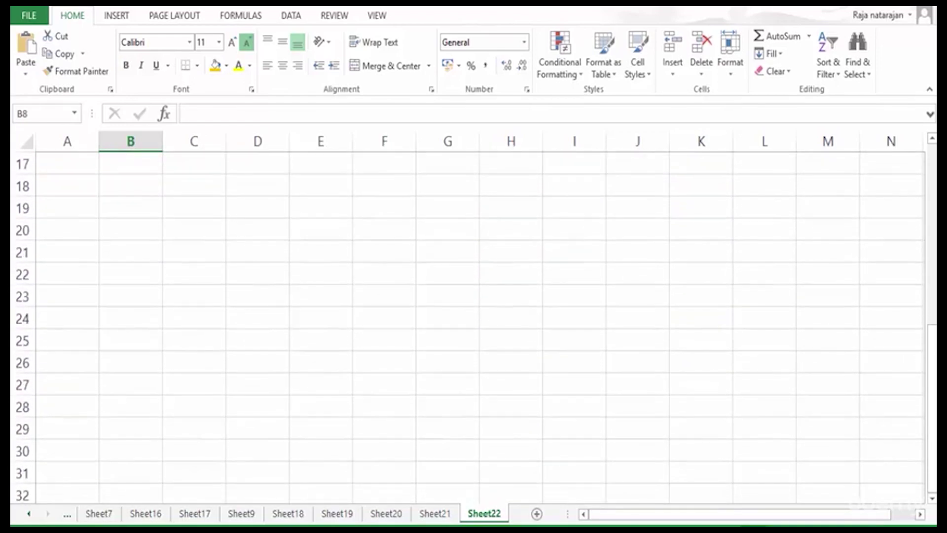
pyautogui.click(130, 186)
pyautogui.write('WN4: Compu')
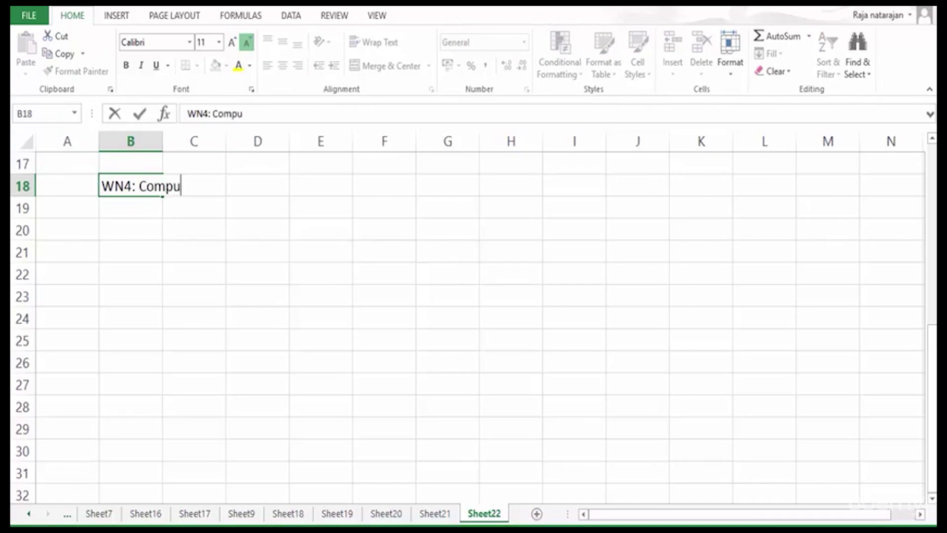
pyautogui.write('tation of Increat')
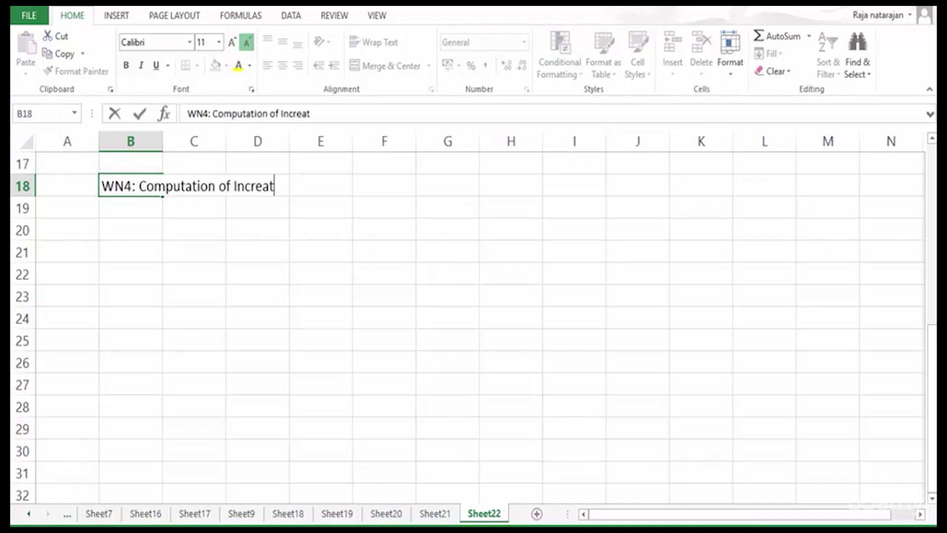
pyautogui.press('BackSpace')
pyautogui.write('mental Operational Flows')
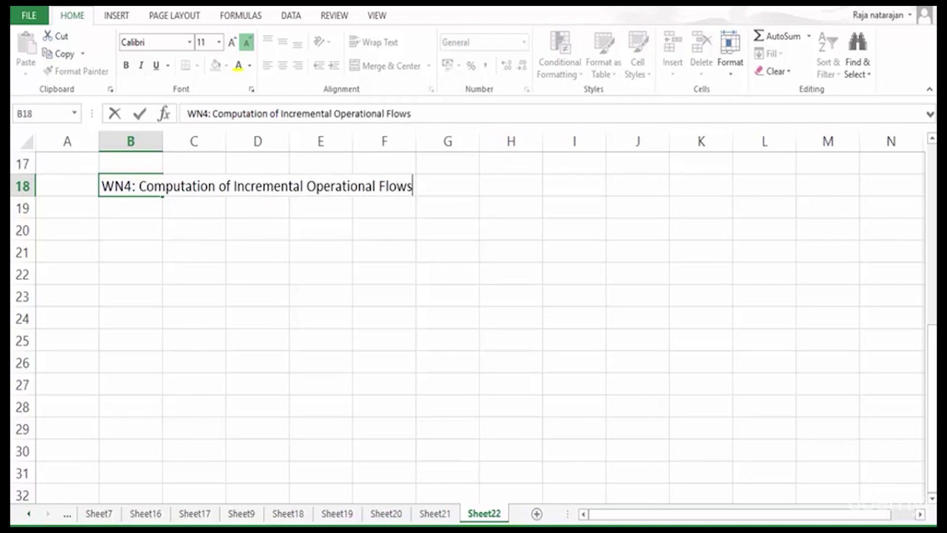
pyautogui.press('Return')
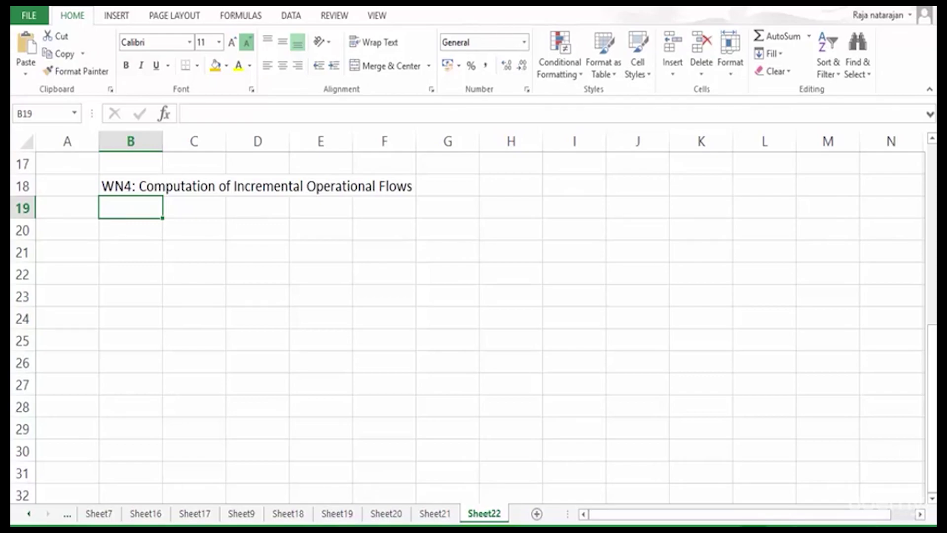
pyautogui.click(148, 185)
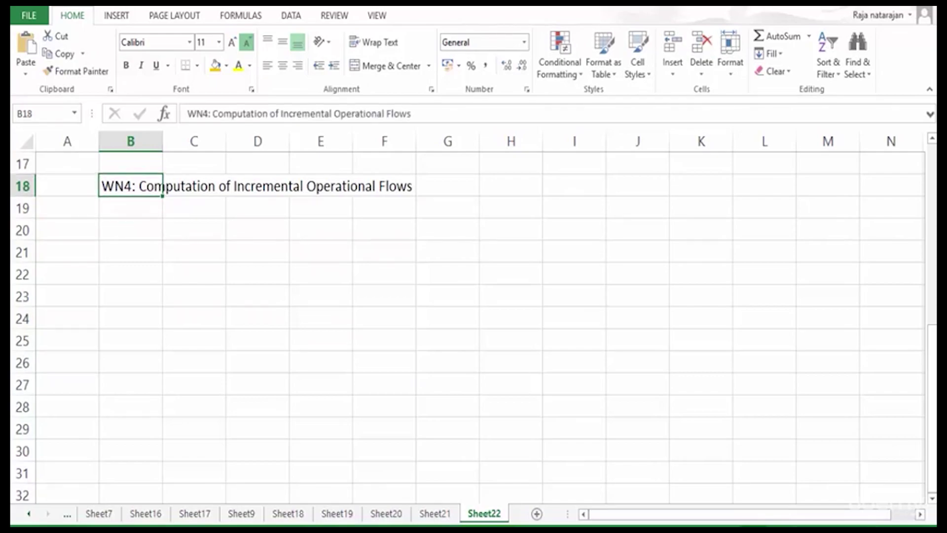
pyautogui.hotkey('ctrl', 'b')
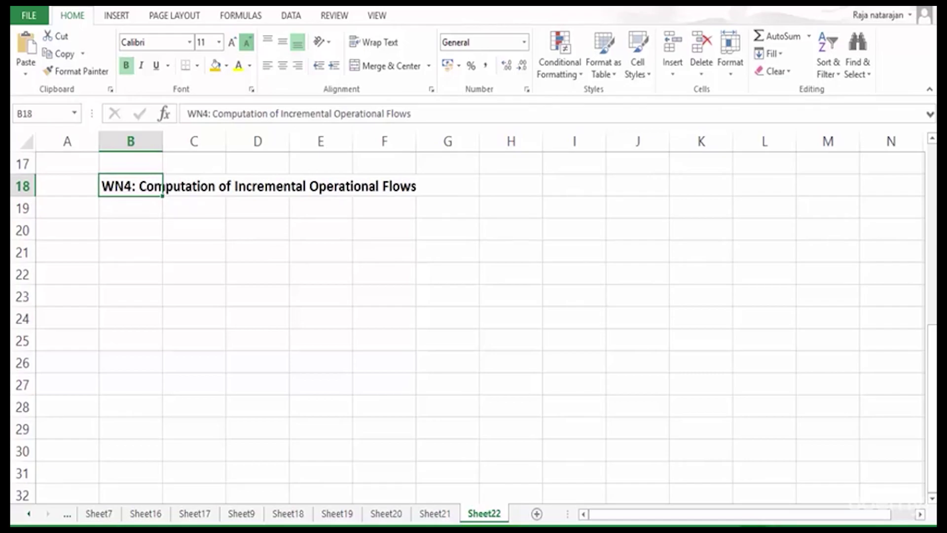
# Check the sales growth data in Sheet21 and label B20 of Sheet22 "a) Increase in Sales (100000x 10%)".
pyautogui.hotkey('ctrl', 'pageup')
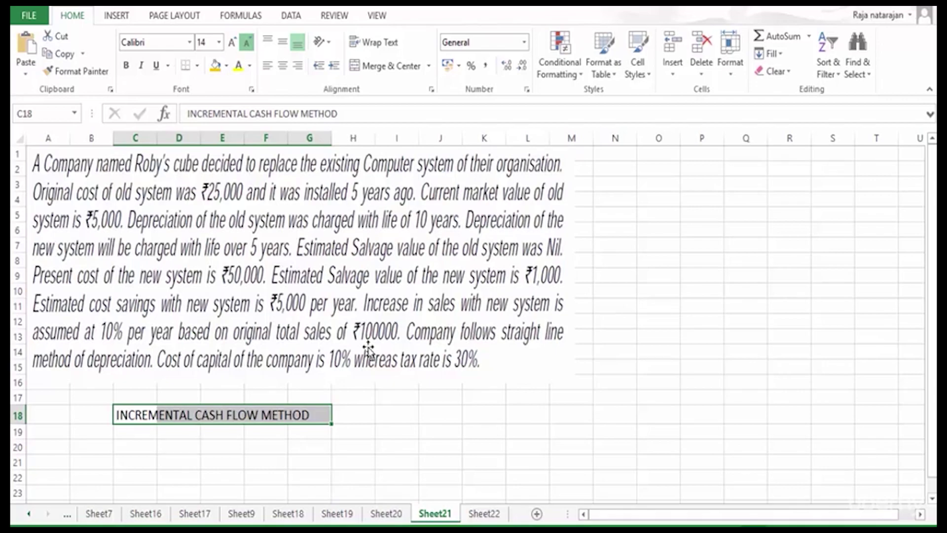
pyautogui.hotkey('ctrl', 'pagedown')
pyautogui.press('Down')
pyautogui.press('Down')
pyautogui.write('a) Increase in Sales (100000x 10%)')
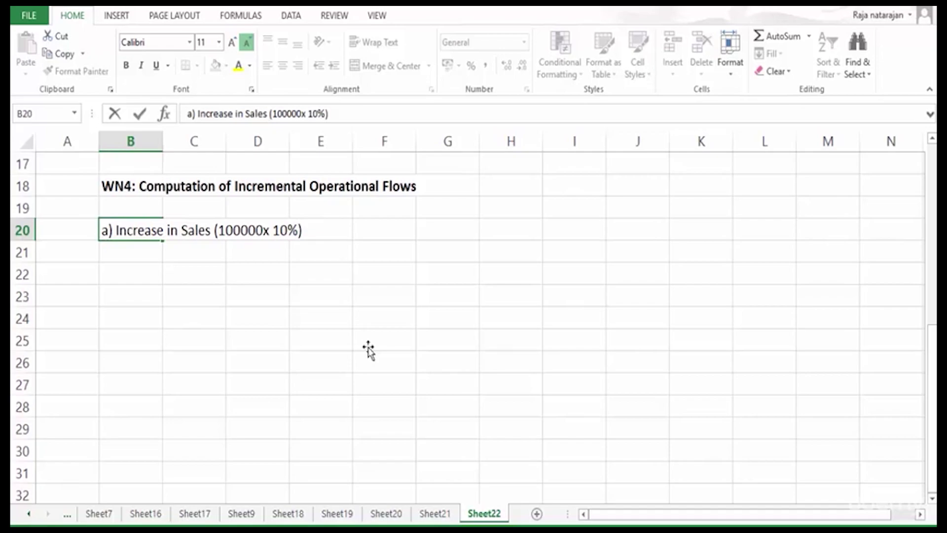
# Calculate the increase in sales in F20 with the formula =100000*.1.
pyautogui.press('Tab')
pyautogui.press('Tab')
pyautogui.press('Tab')
pyautogui.press('Tab')
pyautogui.write('=100000*.1')
pyautogui.press('Return')
# Add the label "b) Savings in Cost" in B21, consulting the cost savings in the Sheet21 problem text.
pyautogui.press('Left')
pyautogui.press('Left')
pyautogui.press('Left')
pyautogui.press('Left')
pyautogui.write('b)')
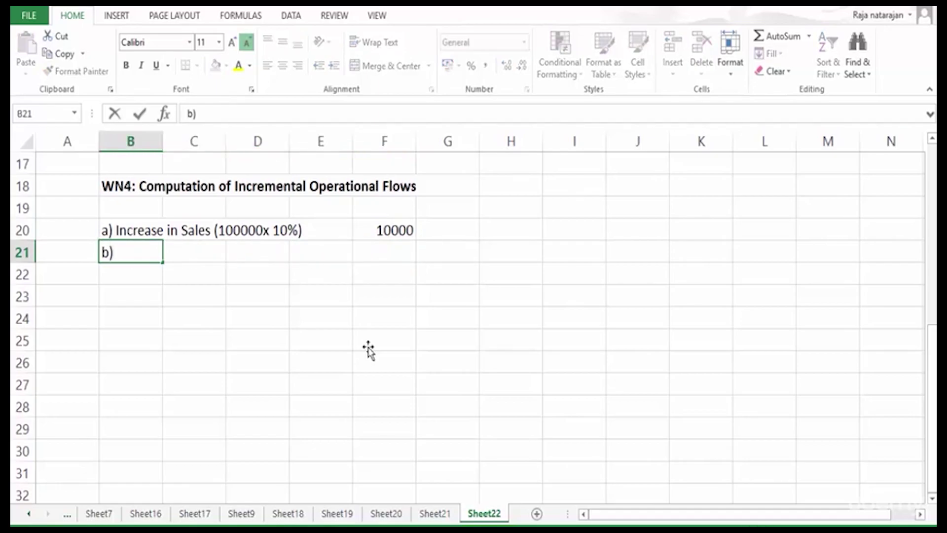
pyautogui.press('Return')
pyautogui.hotkey('ctrl', 'pageup')
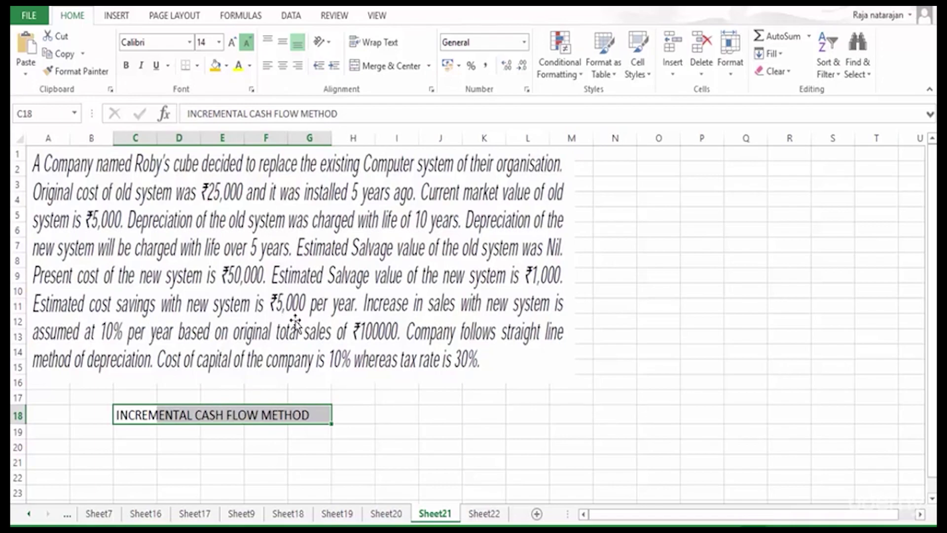
pyautogui.hotkey('ctrl', 'pagedown')
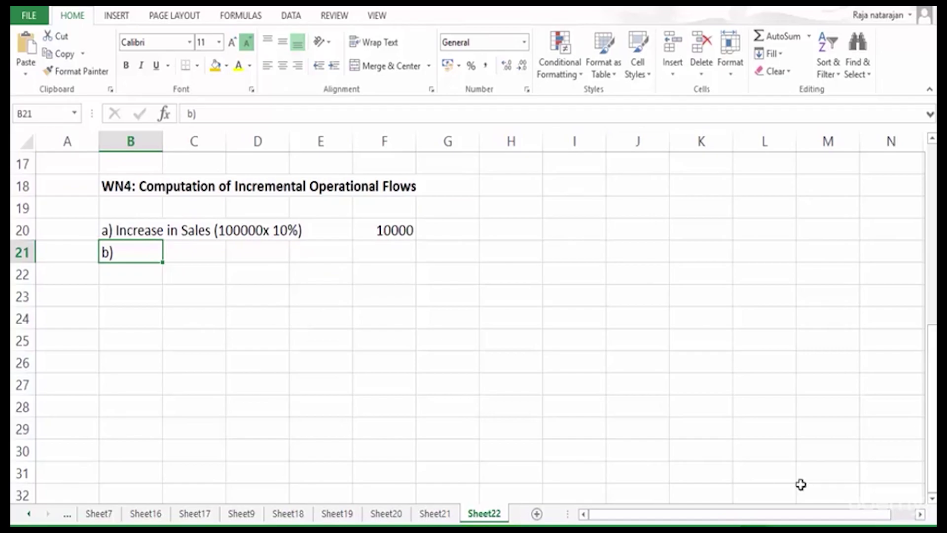
pyautogui.click(440, 514)
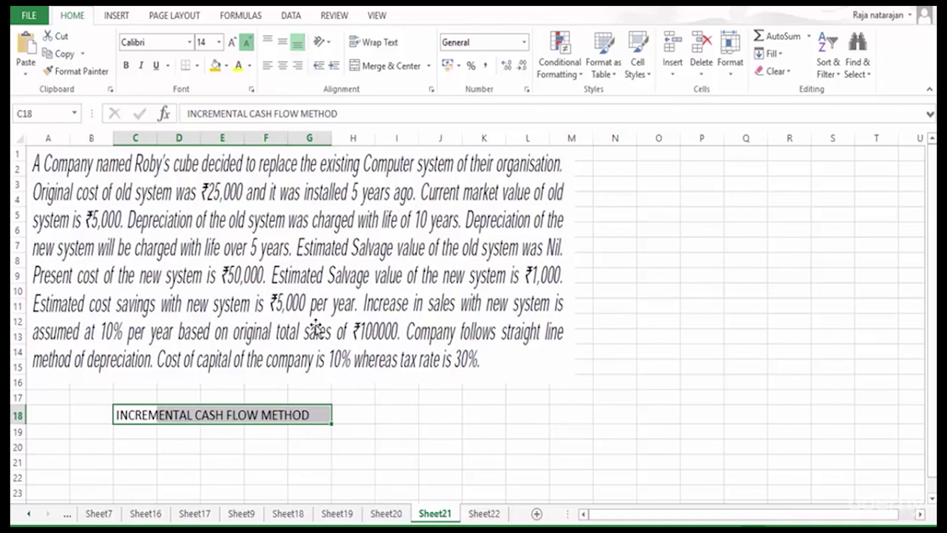
pyautogui.hotkey('ctrl', 'pagedown')
pyautogui.press('F2')
pyautogui.write('Savings i')
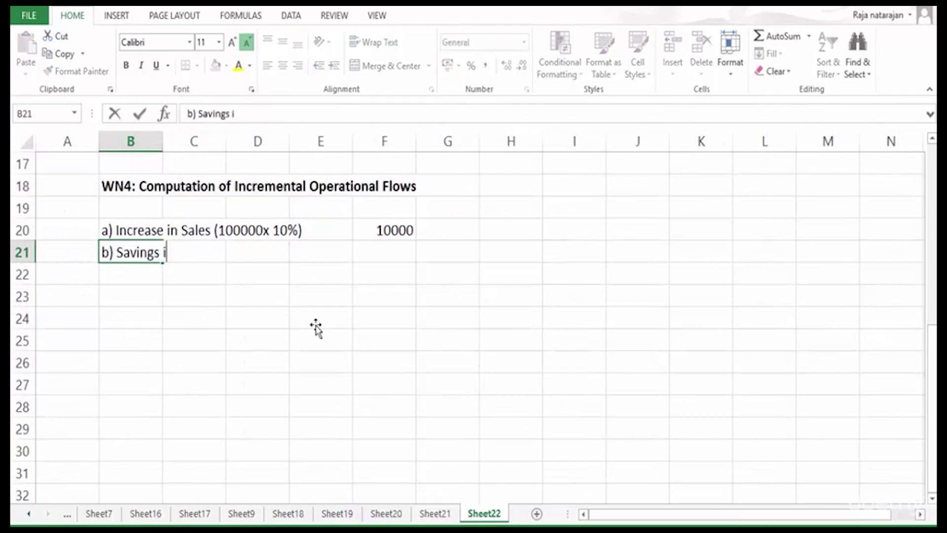
pyautogui.write('n Cost')
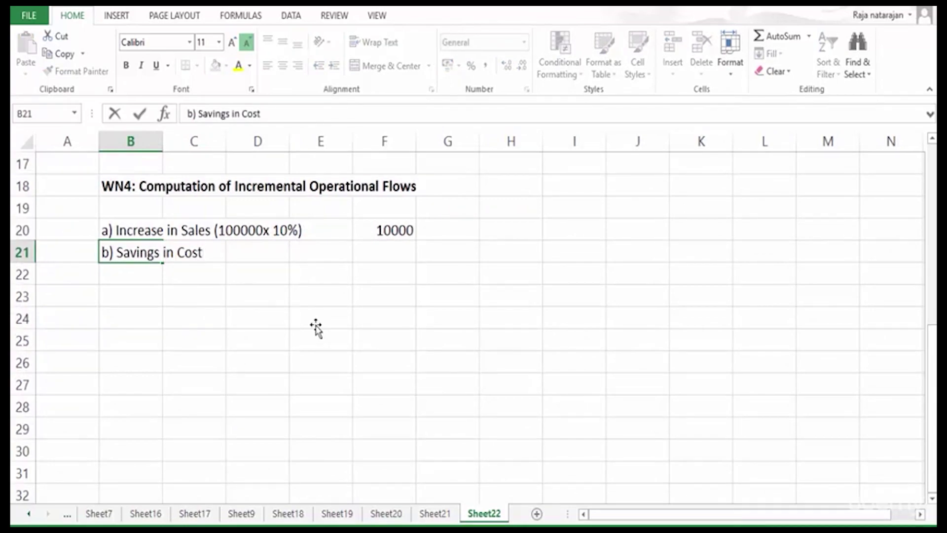
pyautogui.press('Return')
# Enter 5000 as the savings in cost in F21.
pyautogui.press('Up')
pyautogui.press('Right')
pyautogui.press('Right')
pyautogui.press('Right')
pyautogui.press('Right')
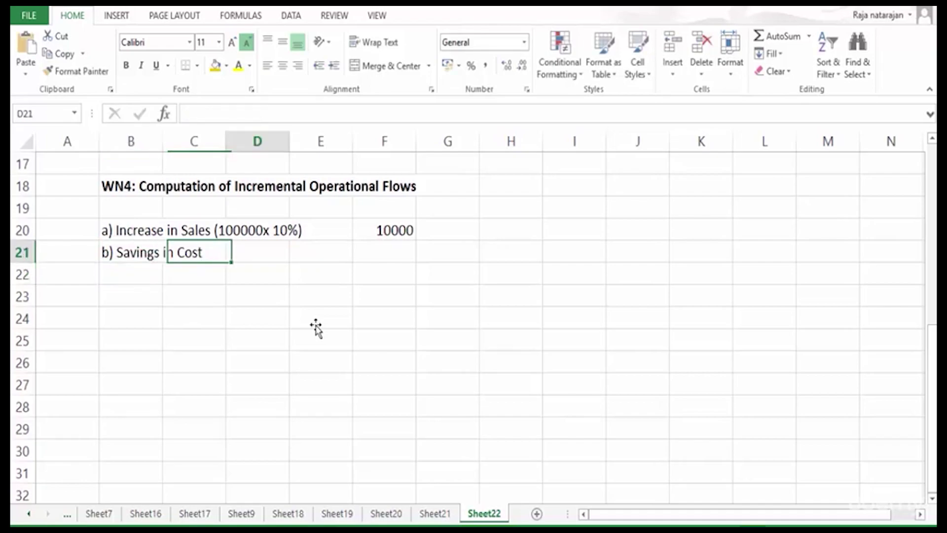
pyautogui.write('5000')
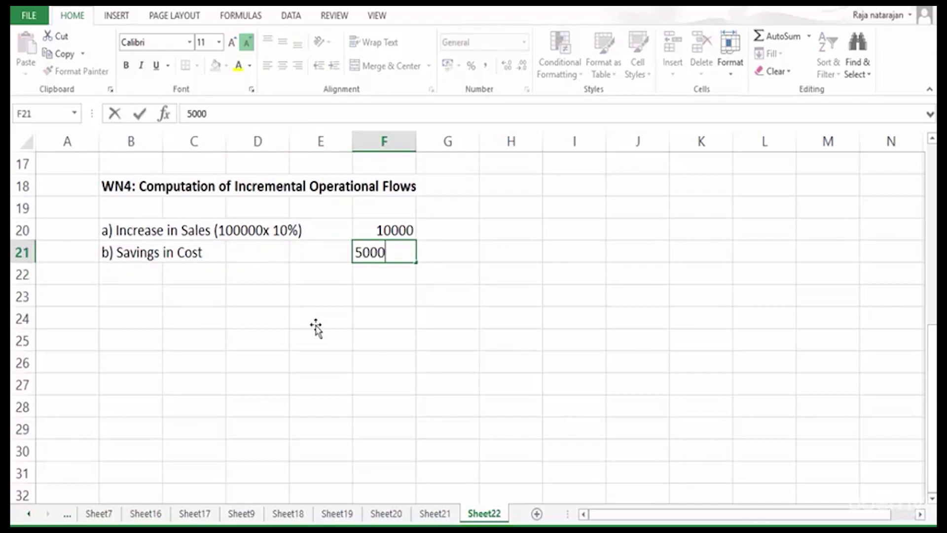
pyautogui.press('Return')
# Total the increase in sales and savings in cost in F22 with =SUM(F20:F21).
pyautogui.write('=')
pyautogui.press('Escape')
pyautogui.hotkey('alt', '=')
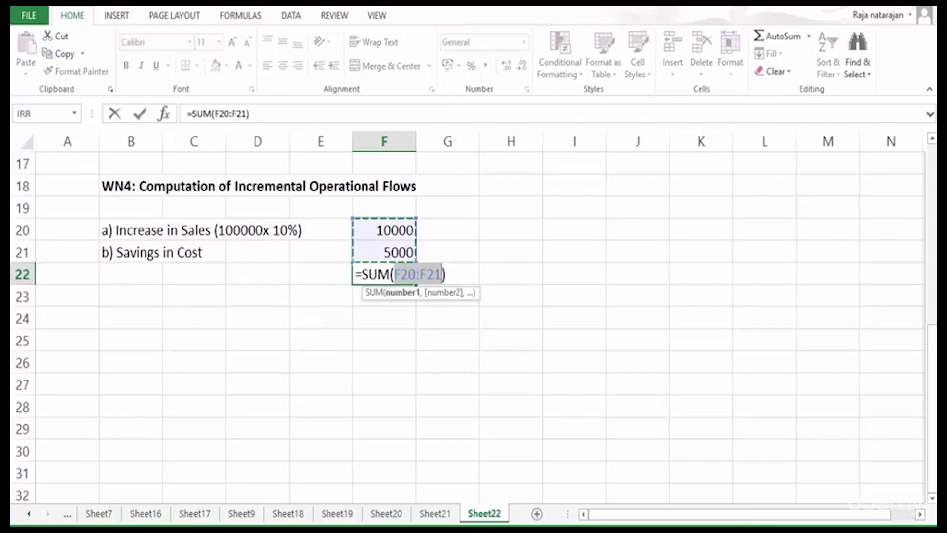
pyautogui.press('Return')
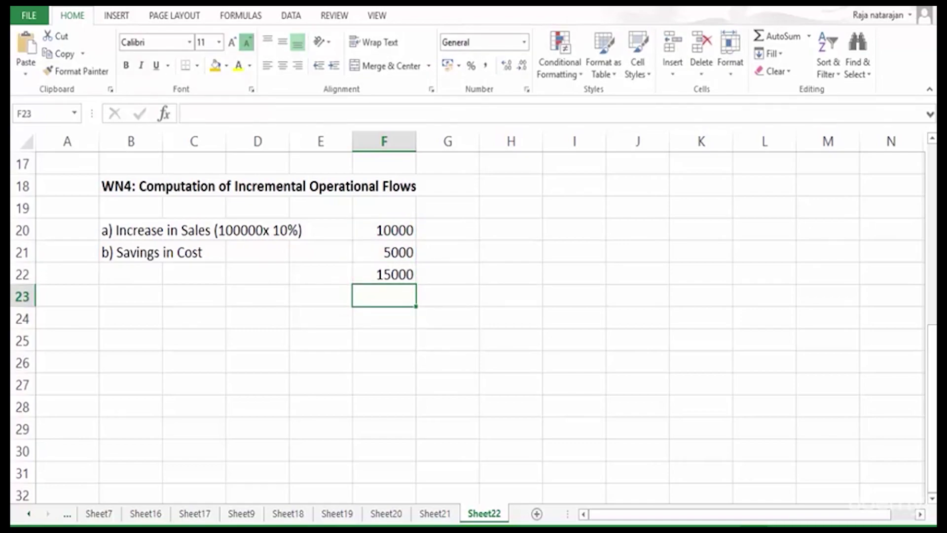
# Review the WN4 entries for increase in sales, savings in cost and their total.
pyautogui.click(384, 274)
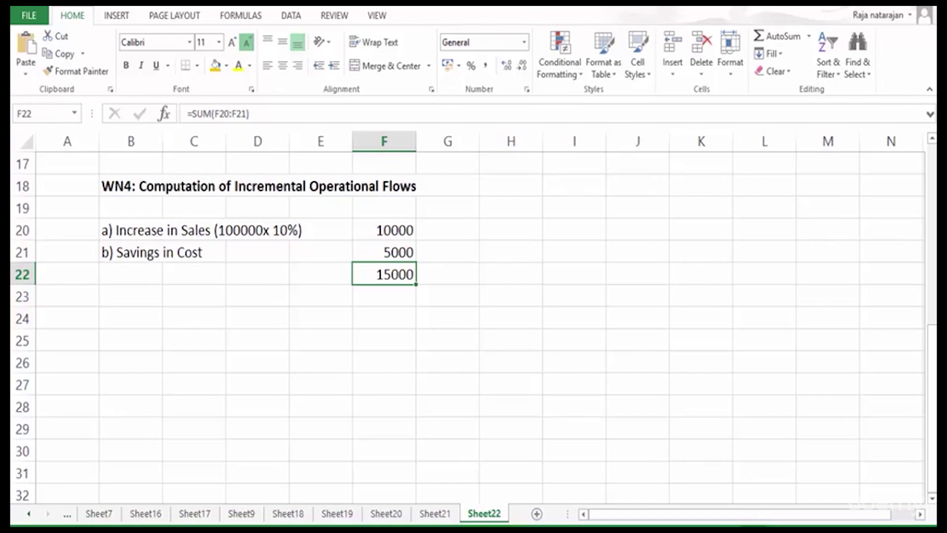
pyautogui.click(131, 229)
pyautogui.moveTo(131, 230); pyautogui.dragTo(320, 229)
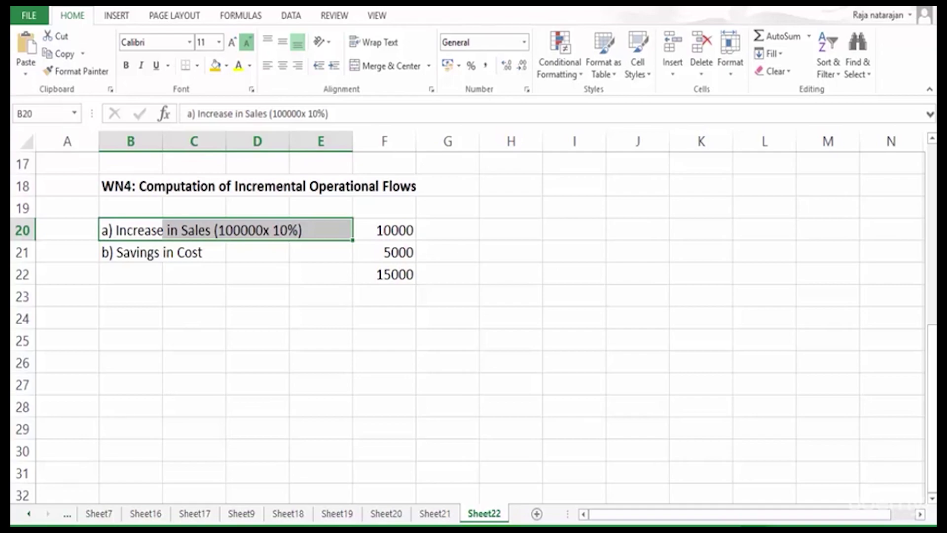
pyautogui.click(320, 229)
pyautogui.click(384, 229)
pyautogui.click(384, 252)
pyautogui.click(258, 252)
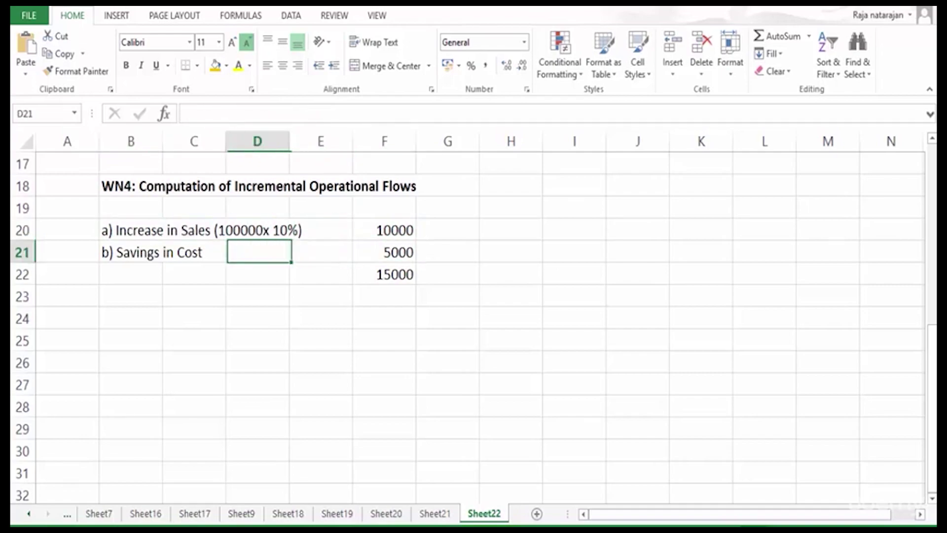
pyautogui.moveTo(131, 252); pyautogui.dragTo(321, 252)
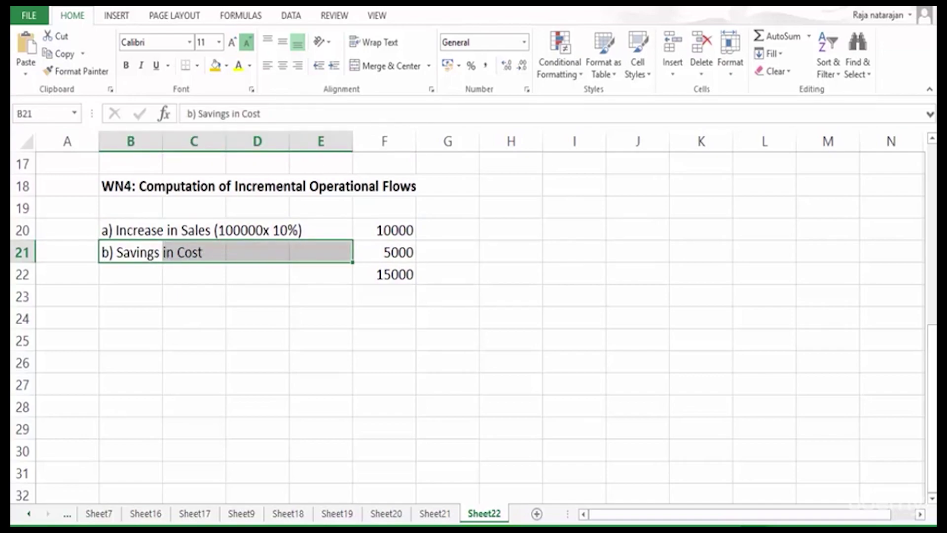
pyautogui.click(384, 252)
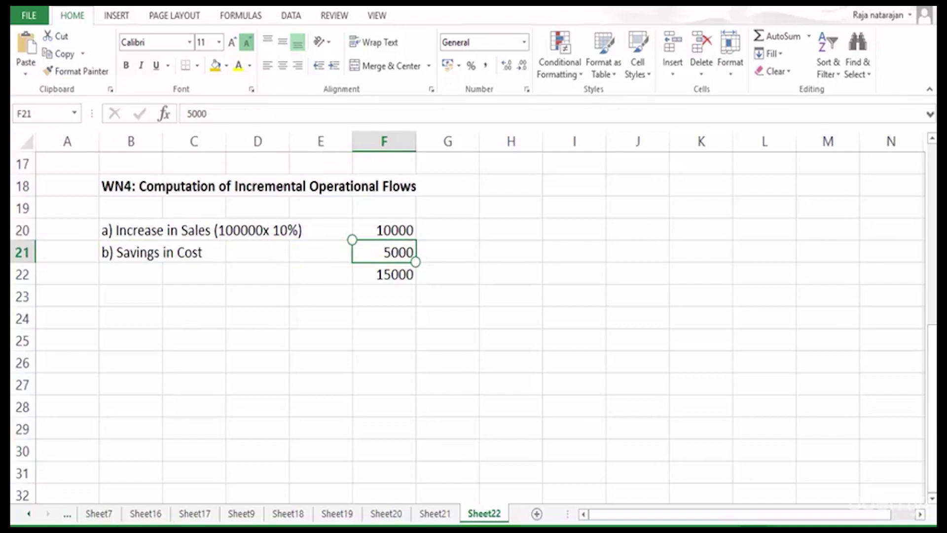
pyautogui.click(384, 275)
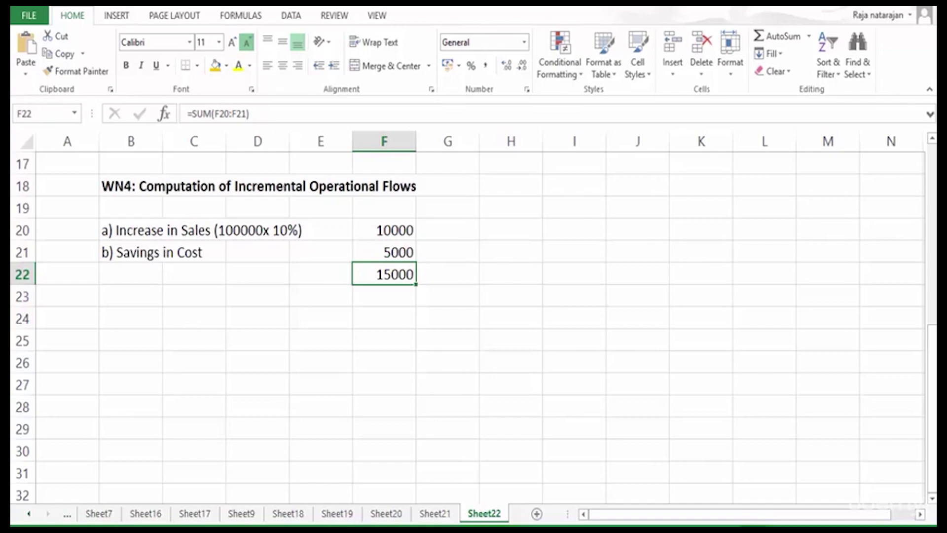
# Add the label "c) Incremental Depreciation" in B23 below the WN4 total.
pyautogui.click(131, 317)
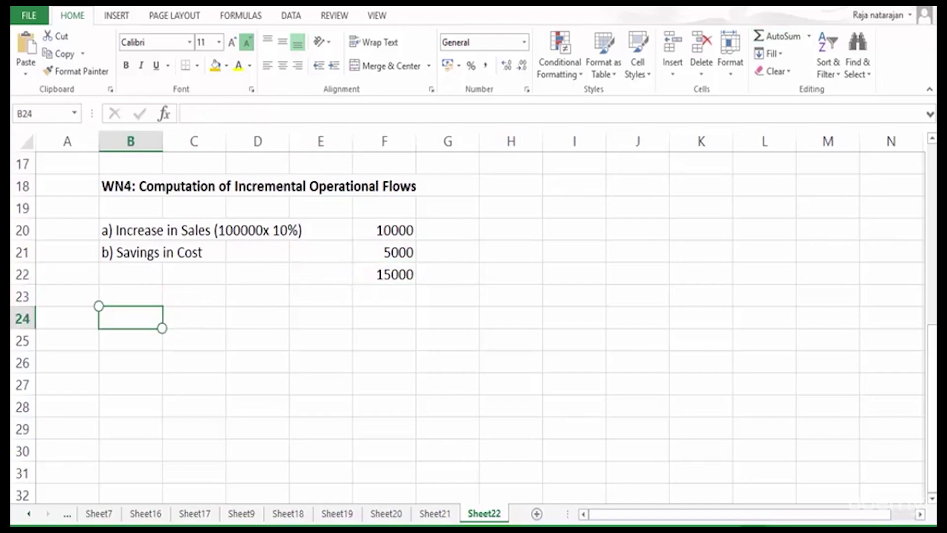
pyautogui.click(131, 295)
pyautogui.write('c)')
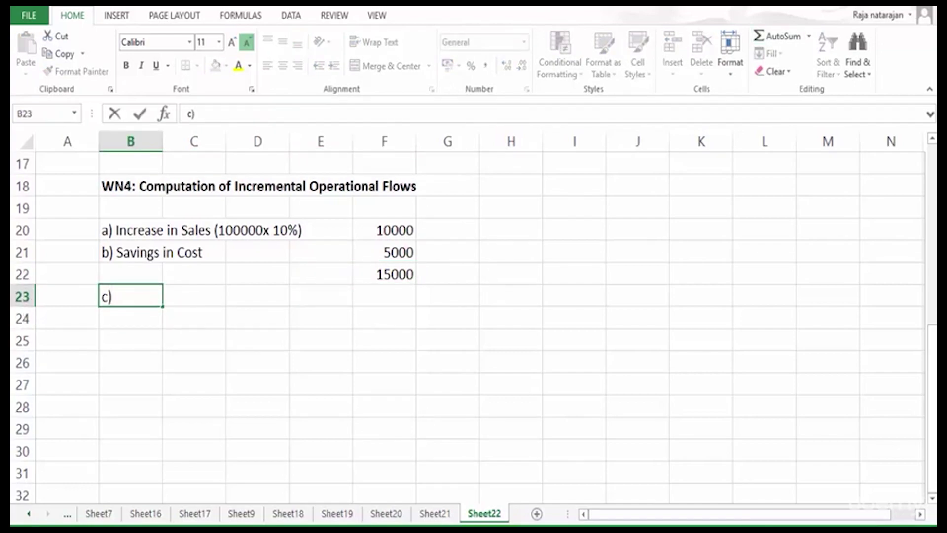
pyautogui.write(' Increm')
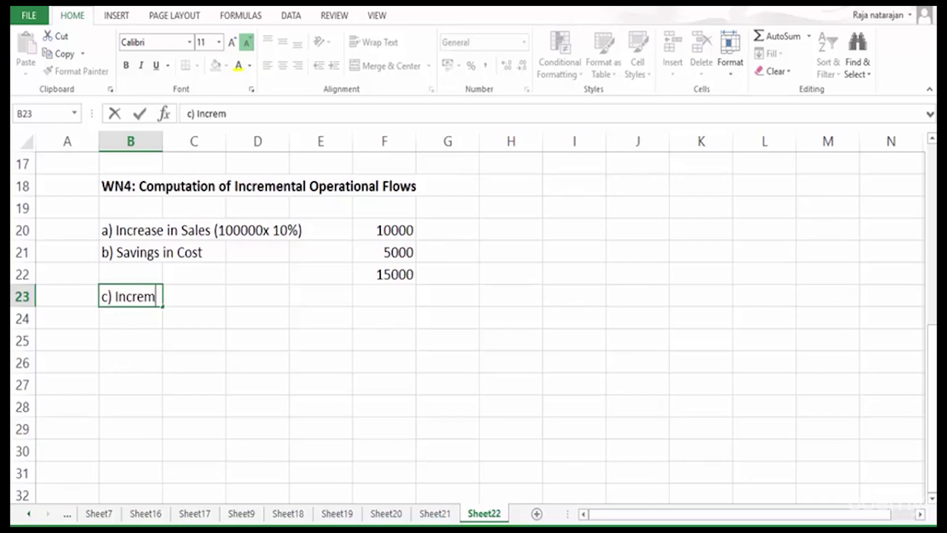
pyautogui.write('ental Depreciation')
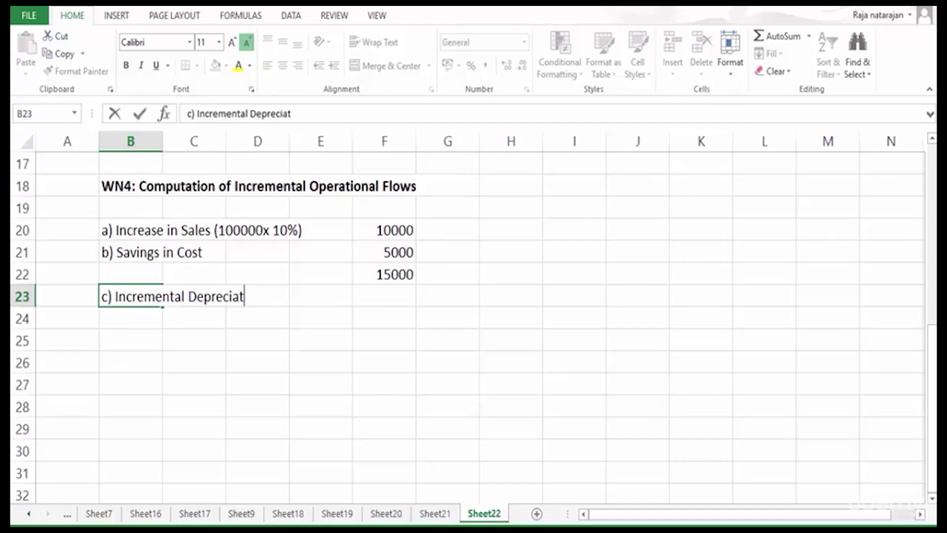
pyautogui.press('Return')
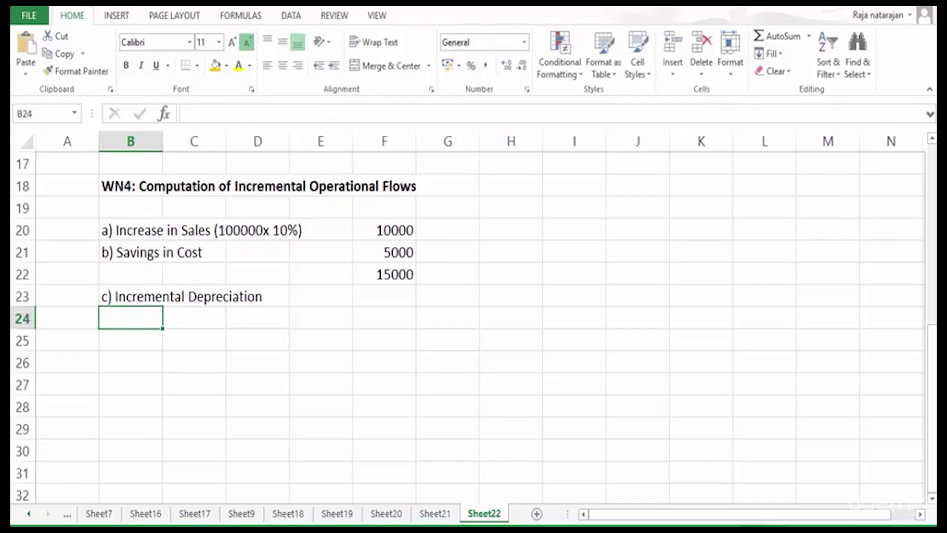
pyautogui.scroll(3, 469, 325)
pyautogui.scroll(2, 469, 325)
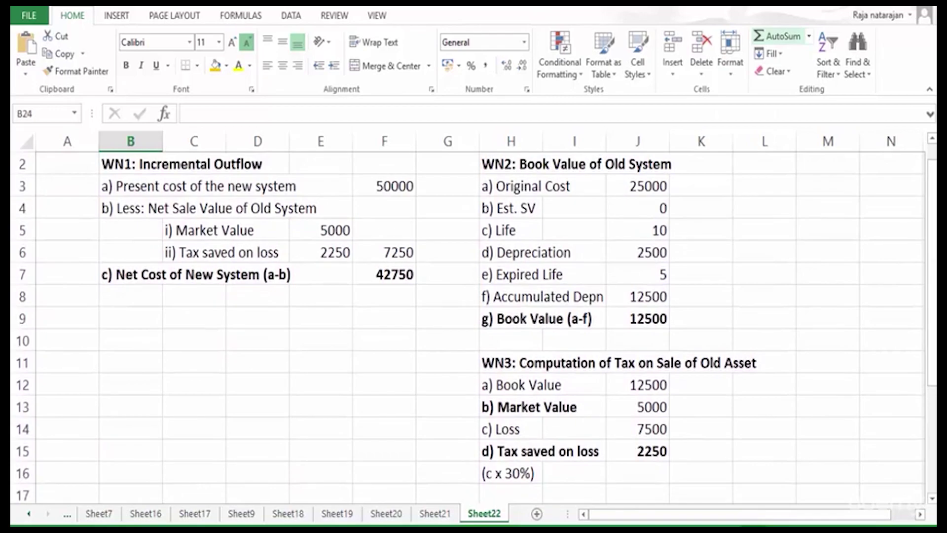
# Check the old system's depreciation and the new system's salvage value on Sheet21, and enter the working (50000-1000)/5 as text in B24.
pyautogui.click(637, 252)
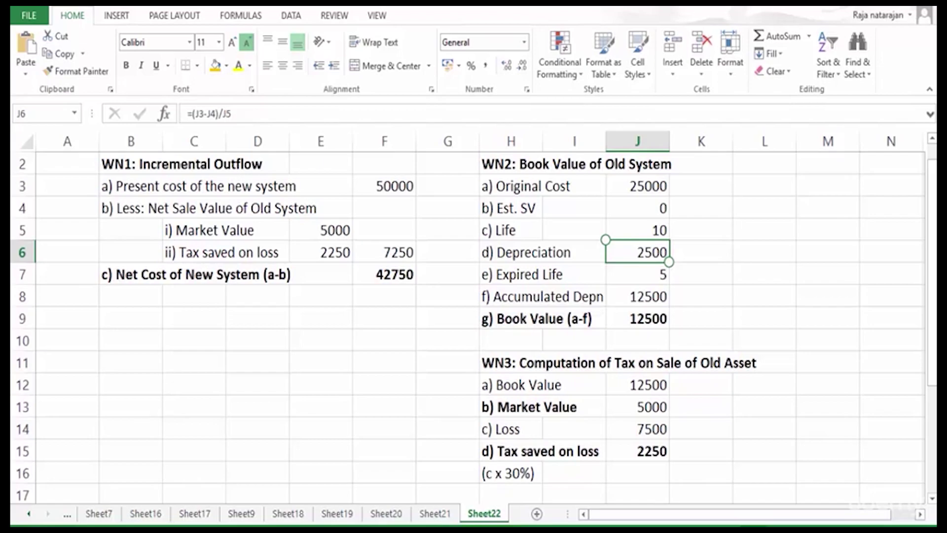
pyautogui.scroll(-3, 474, 320)
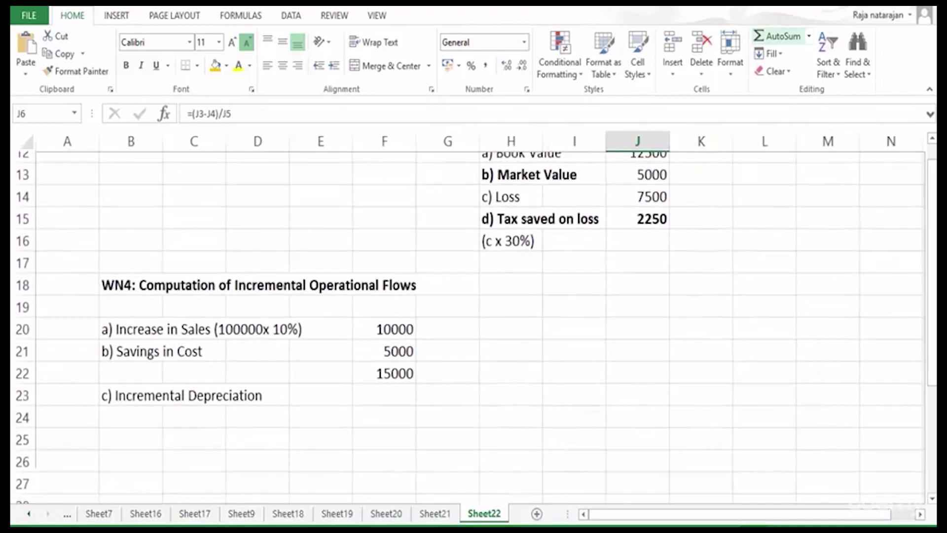
pyautogui.click(131, 429)
pyautogui.scroll(-2, 473, 321)
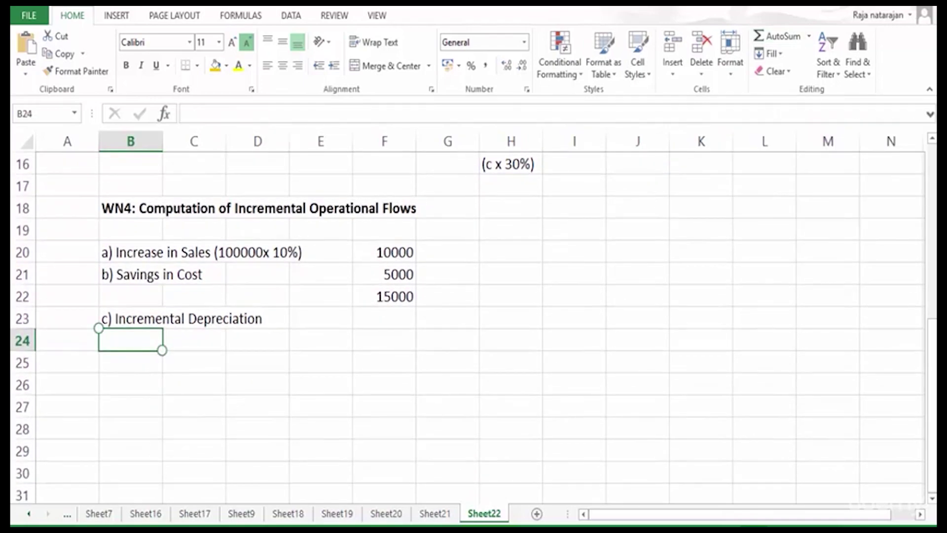
pyautogui.write('(')
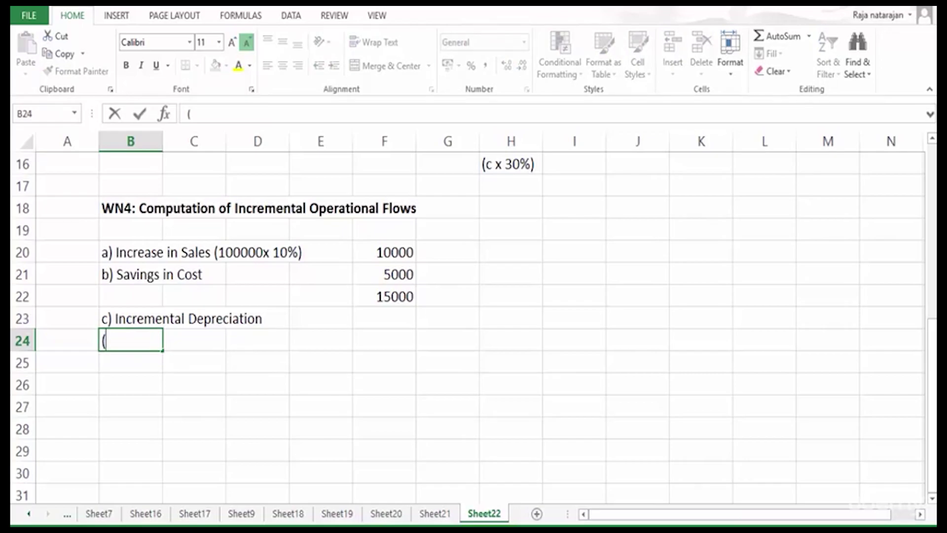
pyautogui.hotkey('ctrl', 'pageup')
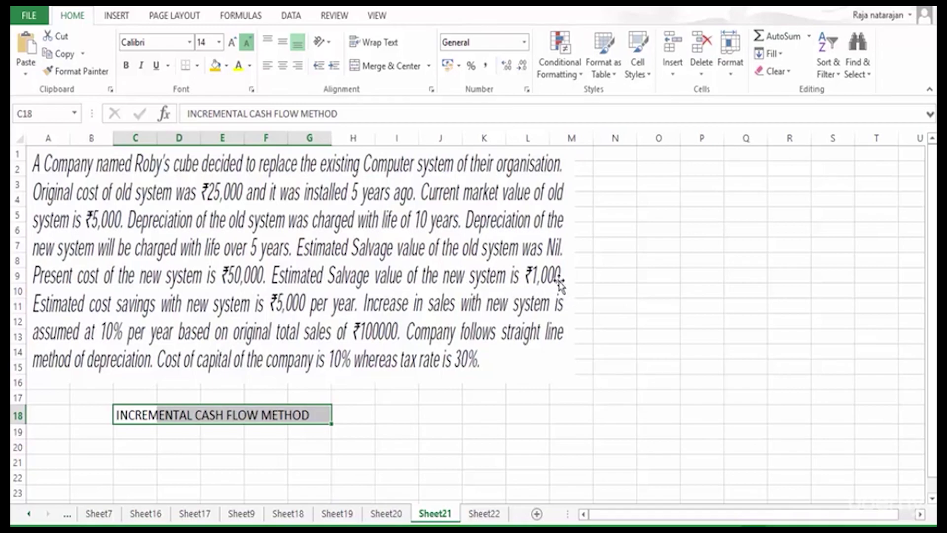
pyautogui.hotkey('ctrl', 'pagedown')
pyautogui.write('(')
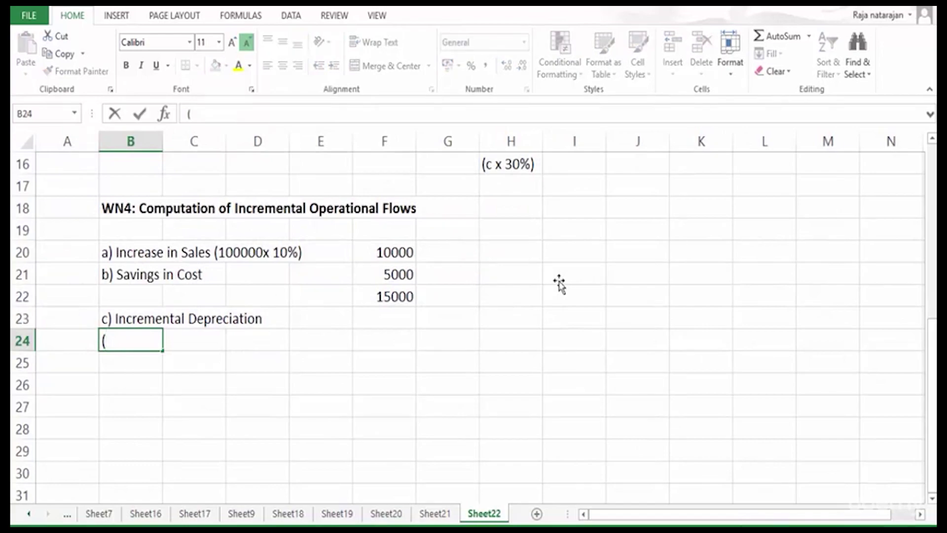
pyautogui.write('50000-1000)/')
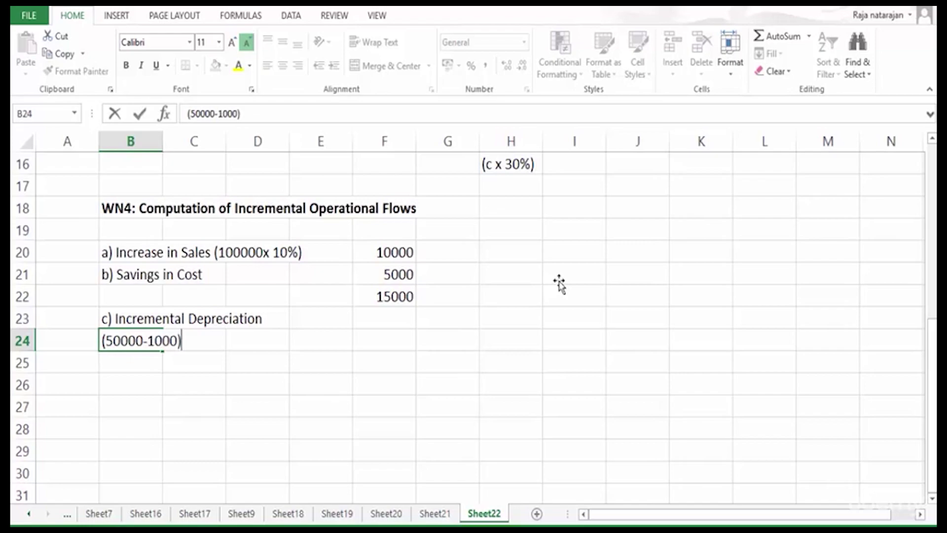
pyautogui.write('5')
pyautogui.press('Return')
# Move the depreciation working (50000-1000)/5 from B24 to D24.
pyautogui.press('Up')
pyautogui.hotkey('ctrl', 'c')
pyautogui.press('Right')
pyautogui.press('Right')
pyautogui.hotkey('ctrl', 'v')
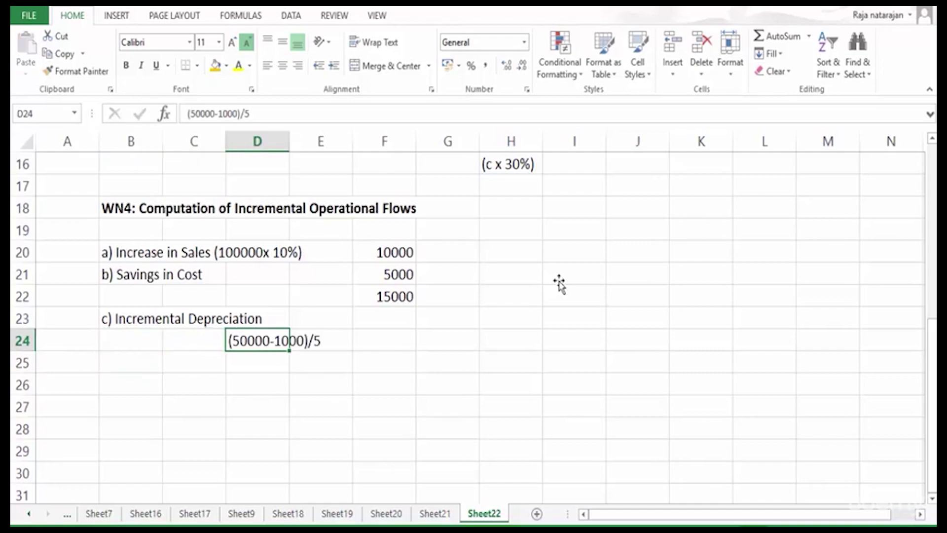
# Add the labels "New Asset" in B24 and "Old Asset" in B25.
pyautogui.press('Left')
pyautogui.press('Left')
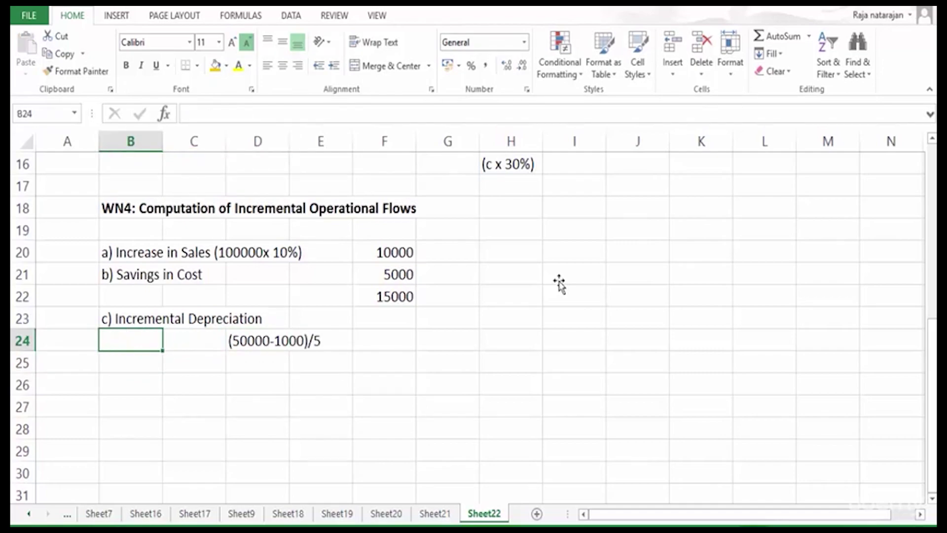
pyautogui.write('New Asset')
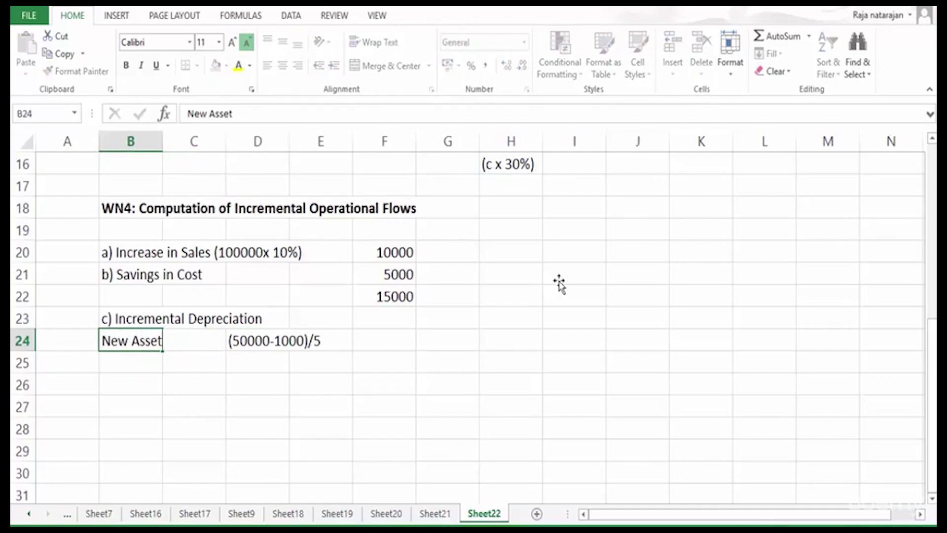
pyautogui.press('Return')
pyautogui.write('Old As')
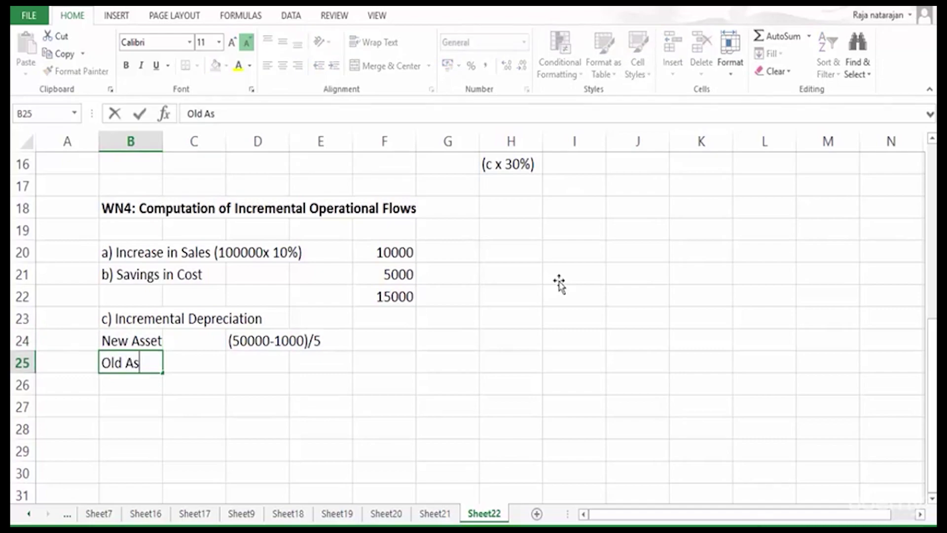
pyautogui.write('set')
# Link the old asset's depreciation in D25 to the WN2 depreciation with =J6.
pyautogui.press('Tab')
pyautogui.press('Tab')
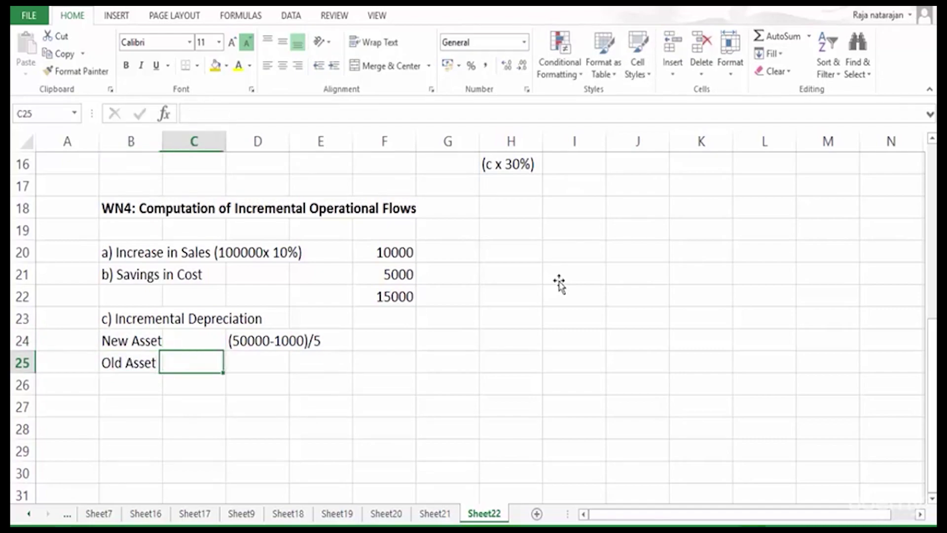
pyautogui.write('=')
pyautogui.scroll(3, 559, 284)
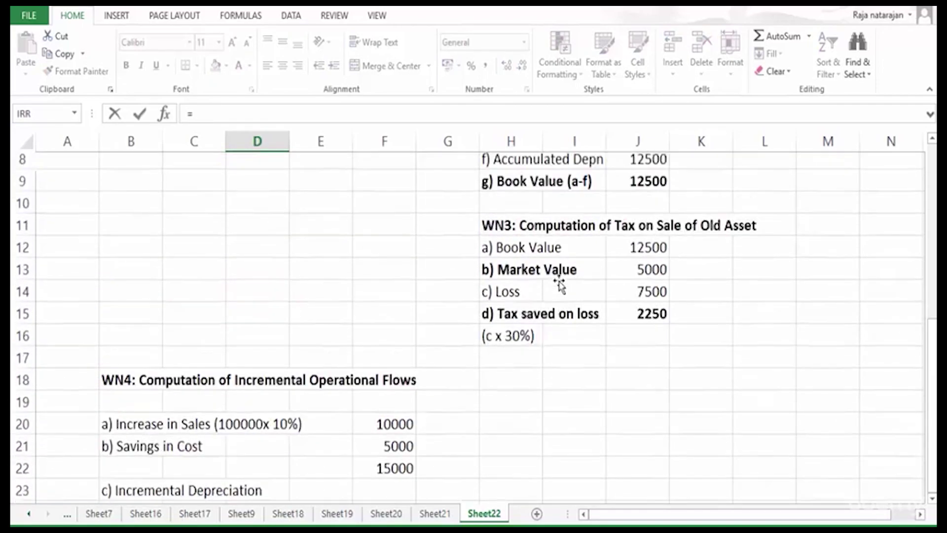
pyautogui.scroll(1, 560, 284)
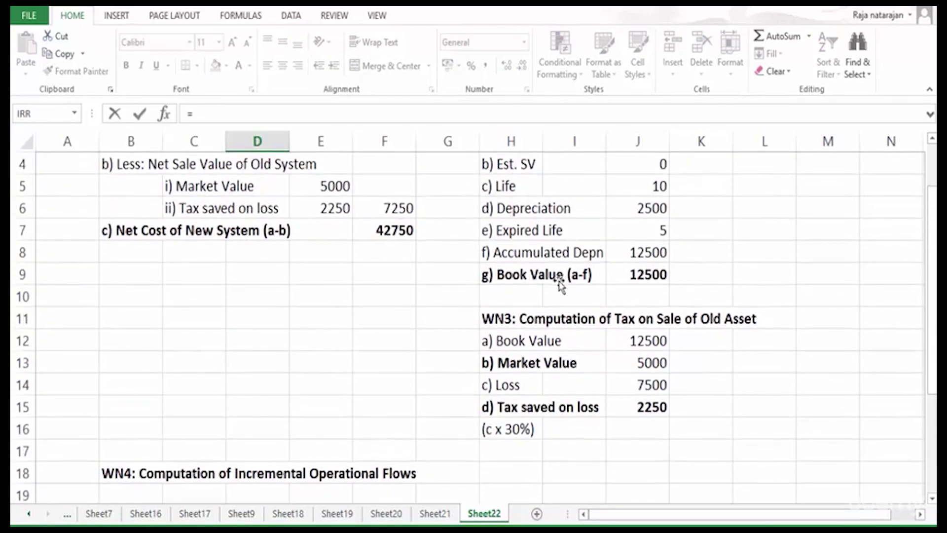
pyautogui.write('J6')
pyautogui.press('Return')
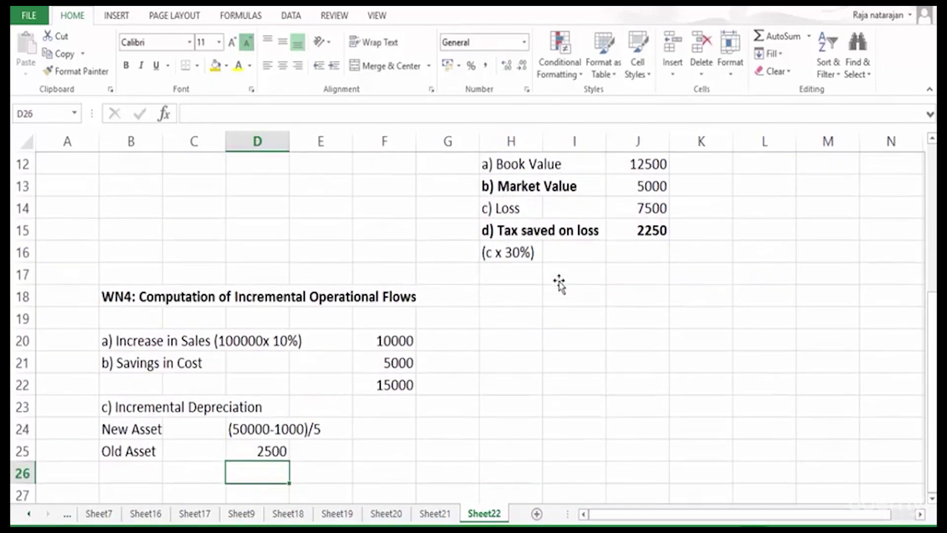
# Turn the new asset's depreciation text in D24 into the formula =(50000-1000)/5.
pyautogui.scroll(-1, 559, 283)
pyautogui.press('Up')
pyautogui.press('Up')
pyautogui.press('F2')
pyautogui.press('Left')
pyautogui.press('Left')
pyautogui.press('Left')
pyautogui.press('Left')
pyautogui.press('Left')
pyautogui.press('Left')
pyautogui.press('Left')
pyautogui.press('Left')
pyautogui.press('Left')
pyautogui.press('Left')
pyautogui.press('Left')
pyautogui.press('Left')
pyautogui.press('Left')
pyautogui.press('Left')
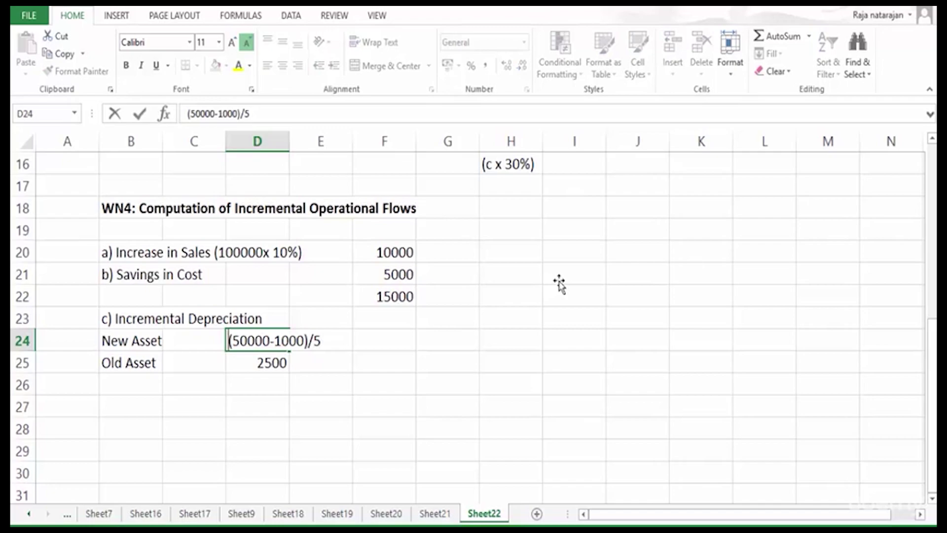
pyautogui.write('=')
pyautogui.press('Return')
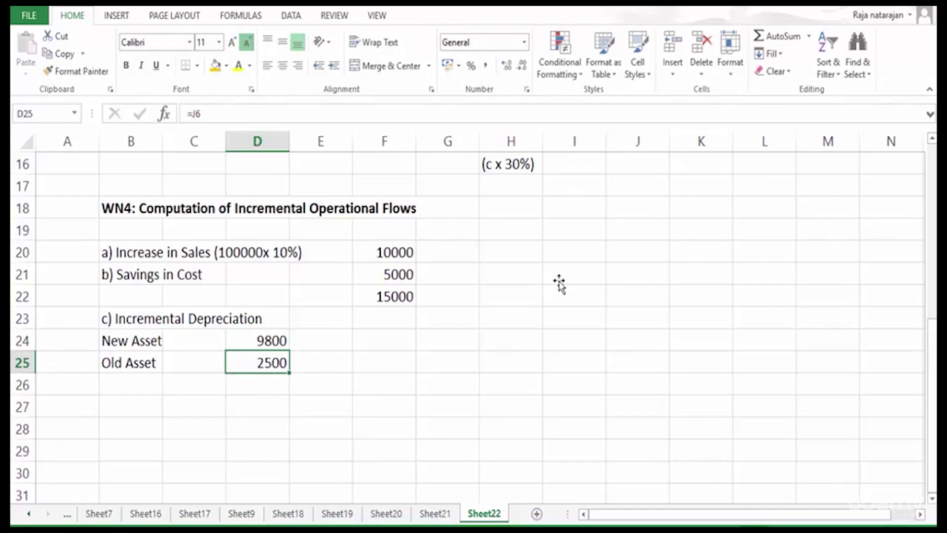
# Calculate the incremental depreciation in F23 with =D24-D25.
pyautogui.click(384, 317)
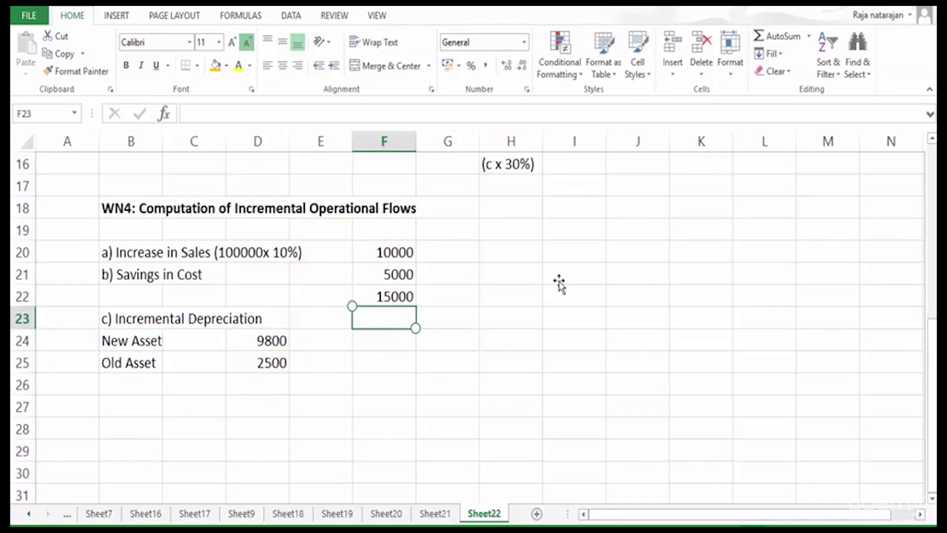
pyautogui.write('=')
pyautogui.click(257, 341)
pyautogui.write('-')
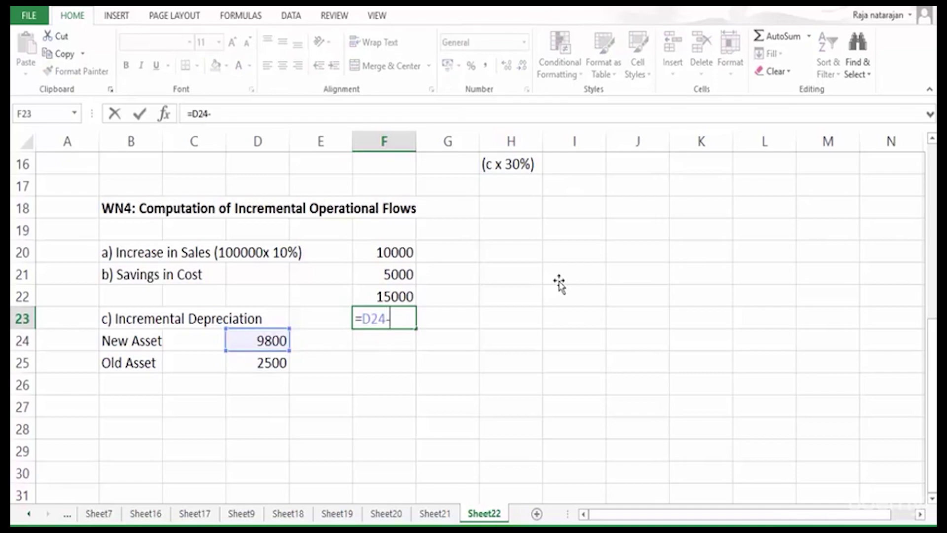
pyautogui.click(258, 363)
pyautogui.press('Return')
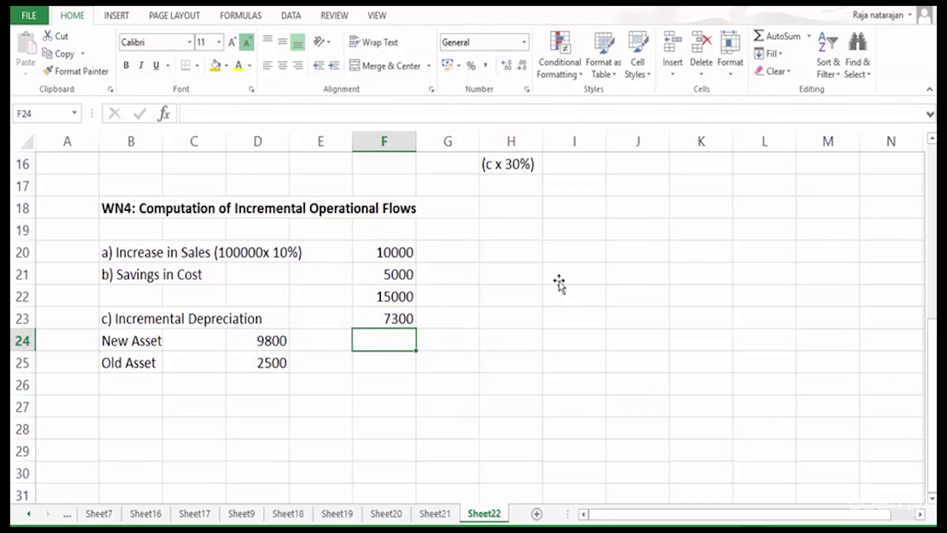
# Add the label "d) Profit before Tax" in B27, leaving row 26 blank beneath the depreciation lines.
pyautogui.press('Down')
pyautogui.press('Down')
pyautogui.press('Down')
pyautogui.press('Left')
pyautogui.press('Left')
pyautogui.press('Left')
pyautogui.press('Left')
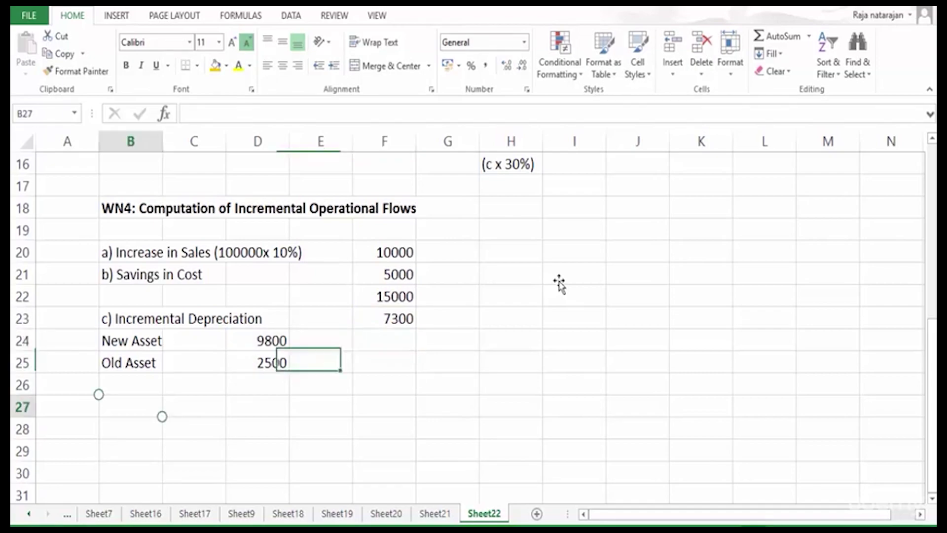
pyautogui.write('d) Profit before Tax')
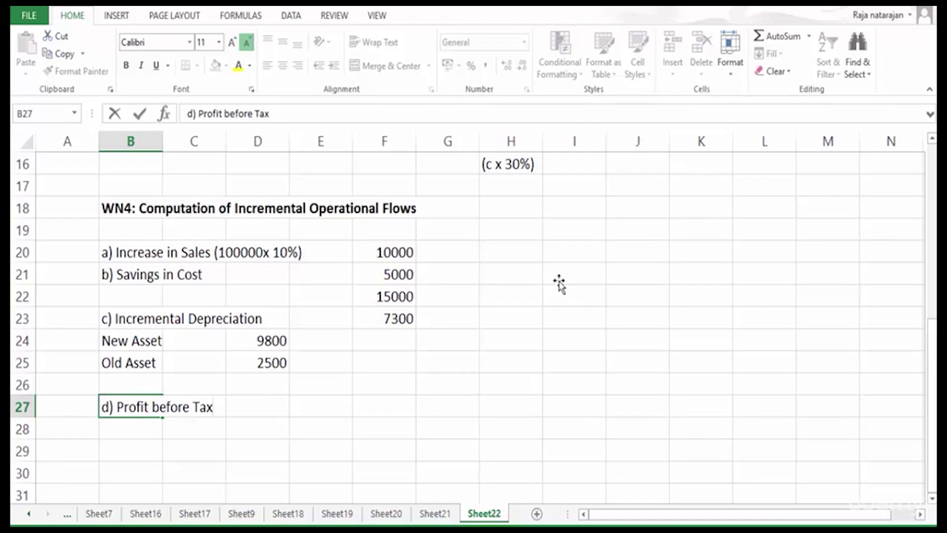
# Label the total of sales increase and cost savings in B22 as "c) Total Incremental Inflows".
pyautogui.press('Right')
pyautogui.press('Right')
pyautogui.press('Right')
pyautogui.press('Right')
pyautogui.press('Up')
pyautogui.press('Up')
pyautogui.press('Up')
pyautogui.press('Up')
pyautogui.press('Up')
pyautogui.press('Down')
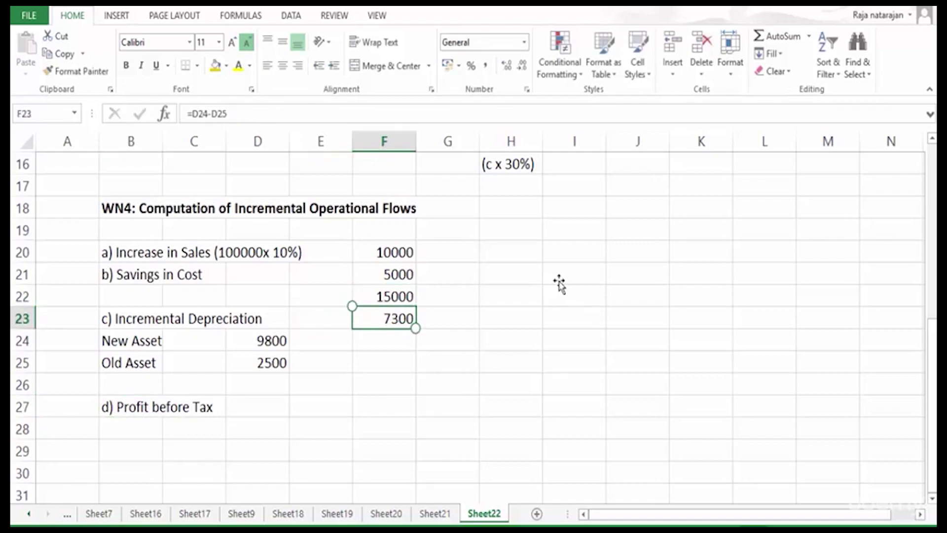
pyautogui.press('Up')
pyautogui.press('Left')
pyautogui.press('Left')
pyautogui.press('Left')
pyautogui.press('Left')
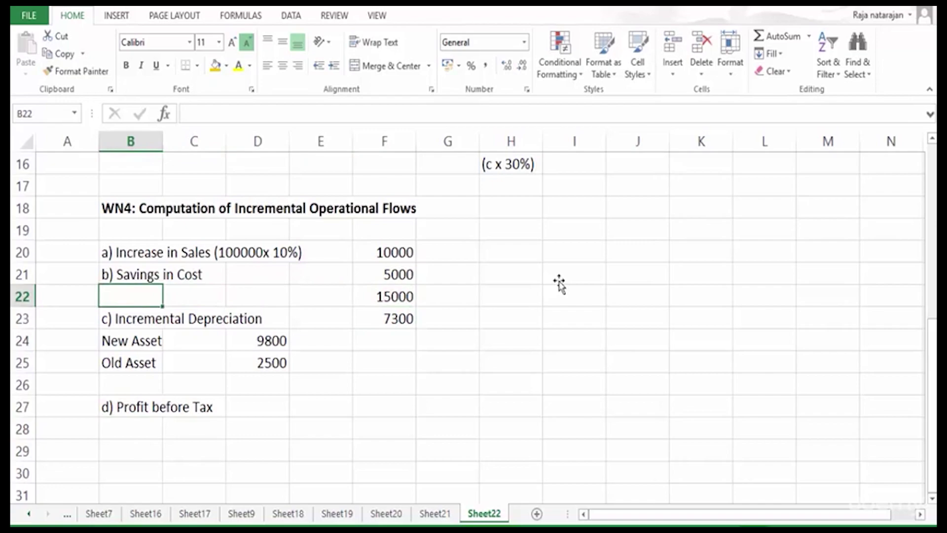
pyautogui.write('c) ')
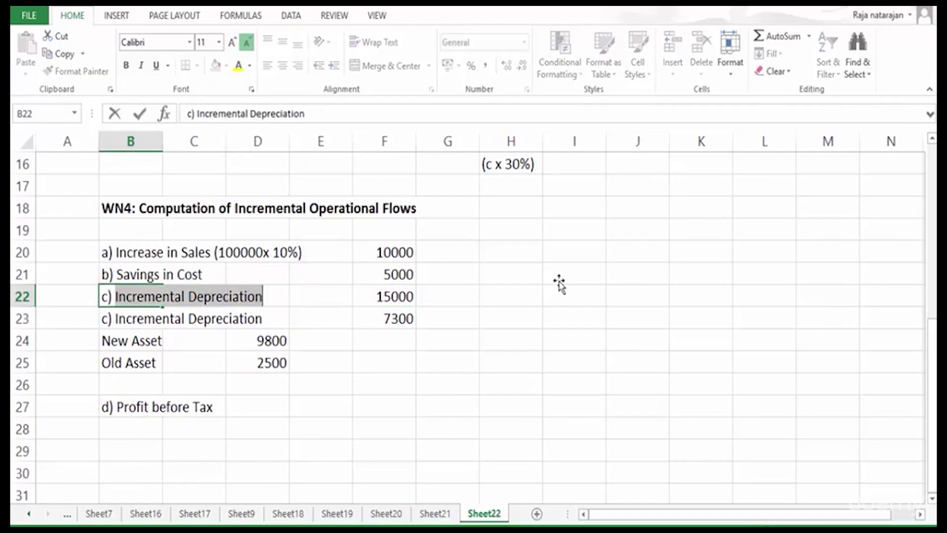
pyautogui.write('Total I')
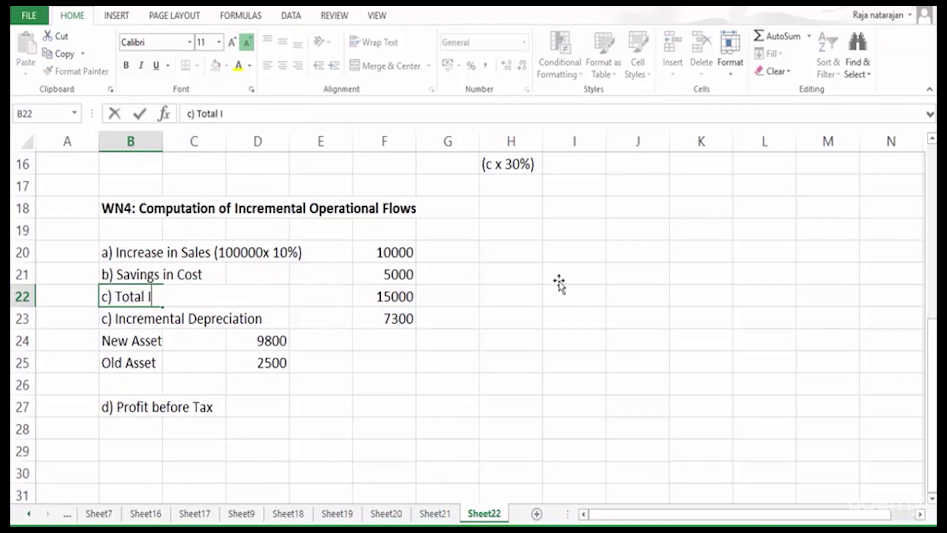
pyautogui.write('ncreme')
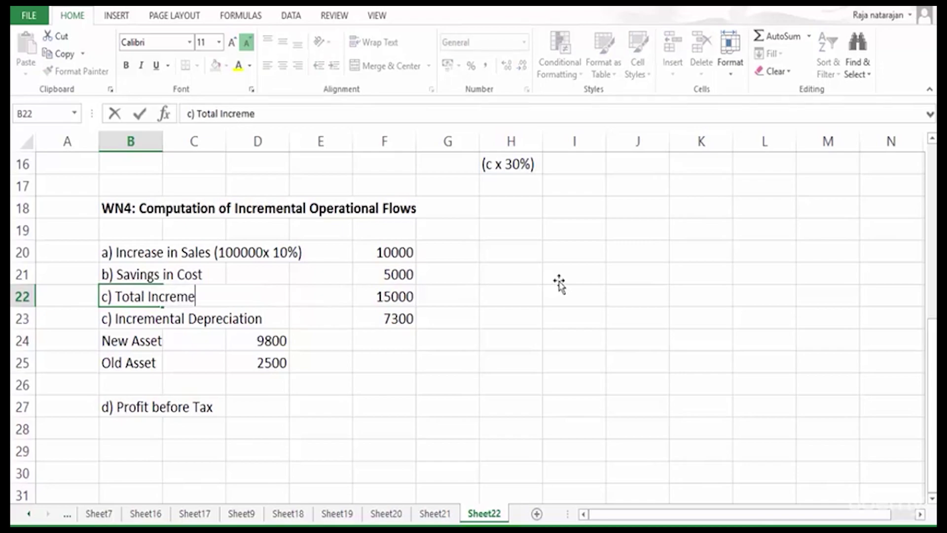
pyautogui.write('ntal Inflows')
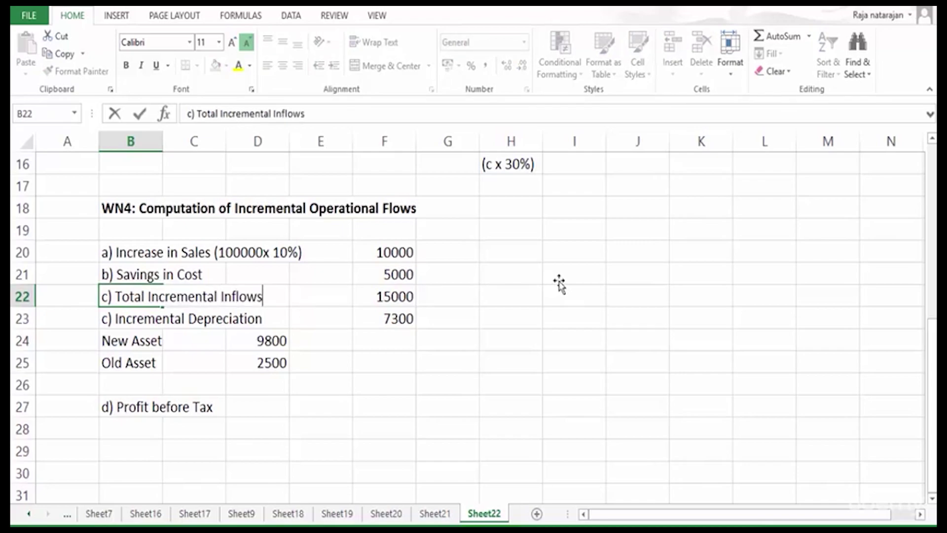
pyautogui.press('Return')
# Make the total incremental inflows row bold from B22 to F22.
pyautogui.press('Up')
pyautogui.hotkey('shift', 'Right')
pyautogui.hotkey('shift', 'Right')
pyautogui.hotkey('shift', 'Right')
pyautogui.hotkey('shift', 'Right')
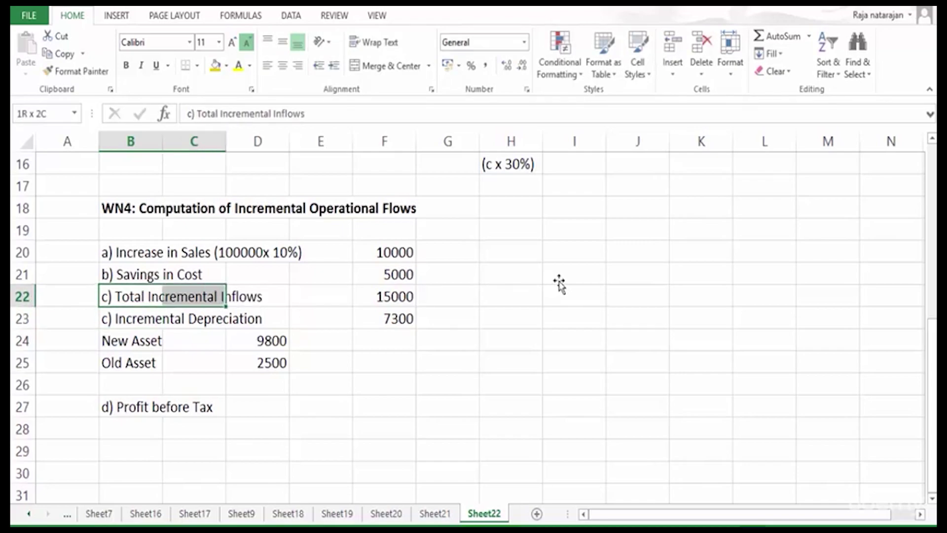
pyautogui.hotkey('ctrl', 'b')
pyautogui.press('Left')
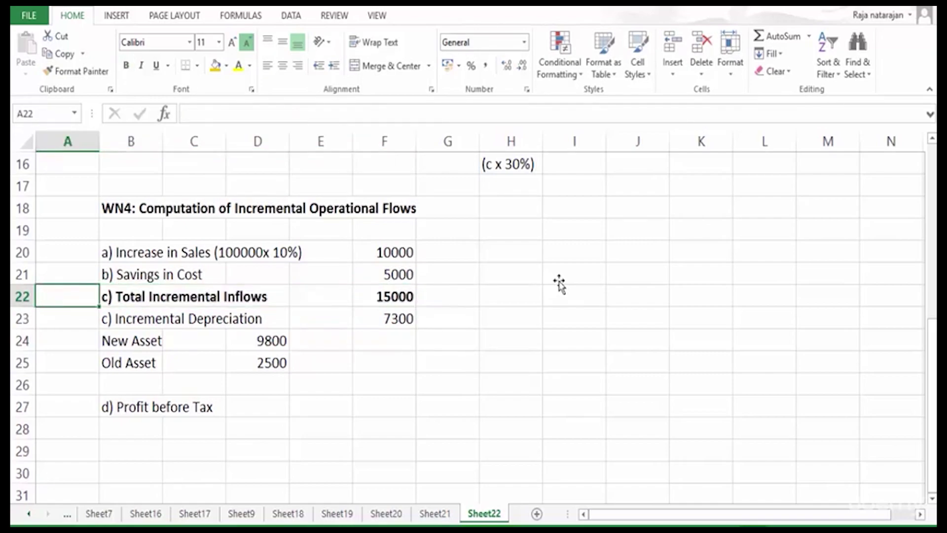
# Change the letter of the B23 label so it reads "d) Incremental Depreciation".
pyautogui.press('Down')
pyautogui.press('Right')
pyautogui.press('F2')
pyautogui.press('Left')
pyautogui.press('Left')
pyautogui.press('Left')
pyautogui.press('Left')
pyautogui.press('Left')
pyautogui.press('Left')
pyautogui.press('Left')
pyautogui.press('Left')
pyautogui.press('Left')
pyautogui.press('Left')
pyautogui.press('Left')
pyautogui.press('Left')
pyautogui.press('Left')
pyautogui.press('Left')
pyautogui.press('Left')
pyautogui.press('Left')
pyautogui.press('Left')
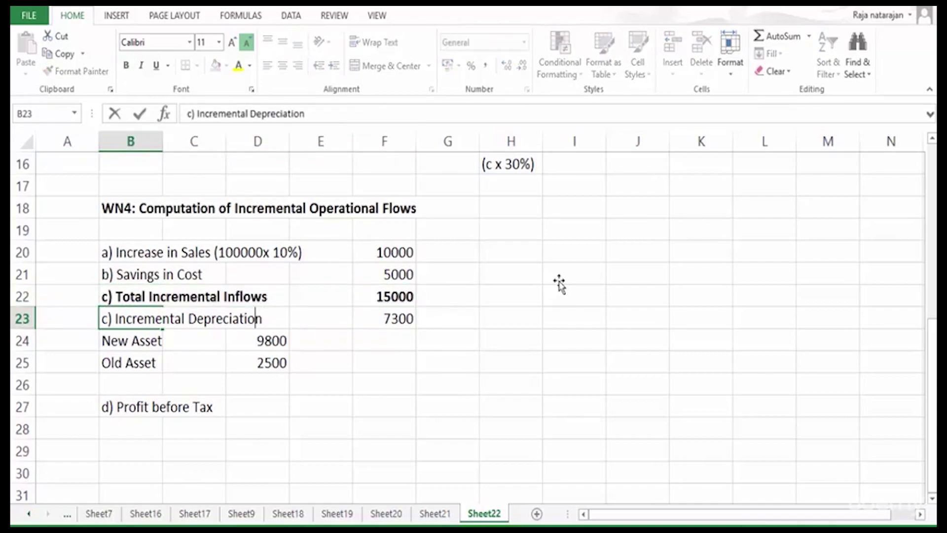
pyautogui.press('Left')
pyautogui.press('Left')
pyautogui.press('Left')
pyautogui.press('Left')
pyautogui.press('Left')
pyautogui.press('Left')
pyautogui.press('Left')
pyautogui.press('Left')
pyautogui.press('Left')
pyautogui.press('BackSpace')
pyautogui.write('d')
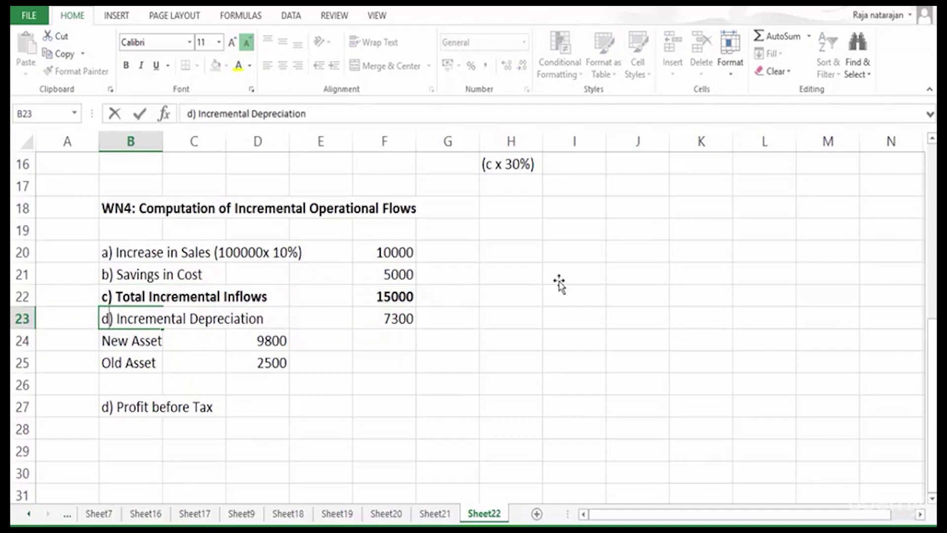
pyautogui.press('Return')
# Change the letter of the B27 label so it reads "e) Profit before Tax".
pyautogui.press('Down')
pyautogui.press('Down')
pyautogui.press('Down')
pyautogui.press('F2')
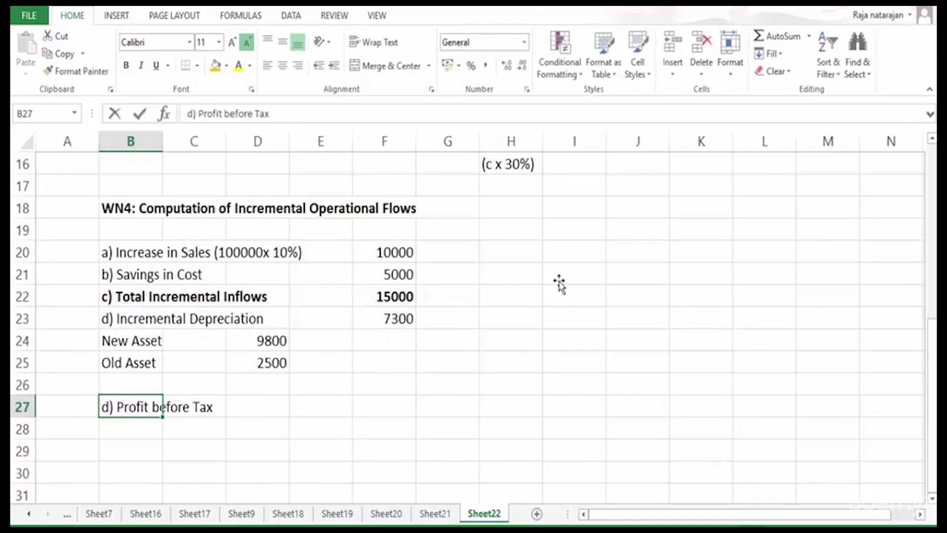
pyautogui.press('Left')
pyautogui.press('Left')
pyautogui.press('Left')
pyautogui.press('Left')
pyautogui.press('Left')
pyautogui.press('Left')
pyautogui.press('Left')
pyautogui.press('Left')
pyautogui.press('Left')
pyautogui.press('Left')
pyautogui.press('Left')
pyautogui.press('Left')
pyautogui.press('Left')
pyautogui.press('Left')
pyautogui.press('Left')
pyautogui.press('Left')
pyautogui.press('Left')
pyautogui.press('Left')
pyautogui.press('Left')
pyautogui.press('Left')
pyautogui.hotkey('shift', 'Right')
pyautogui.write('e')
pyautogui.press('Return')
# Append the calculation reference "(c-d)" to the Profit before Tax label in B27.
pyautogui.press('Up')
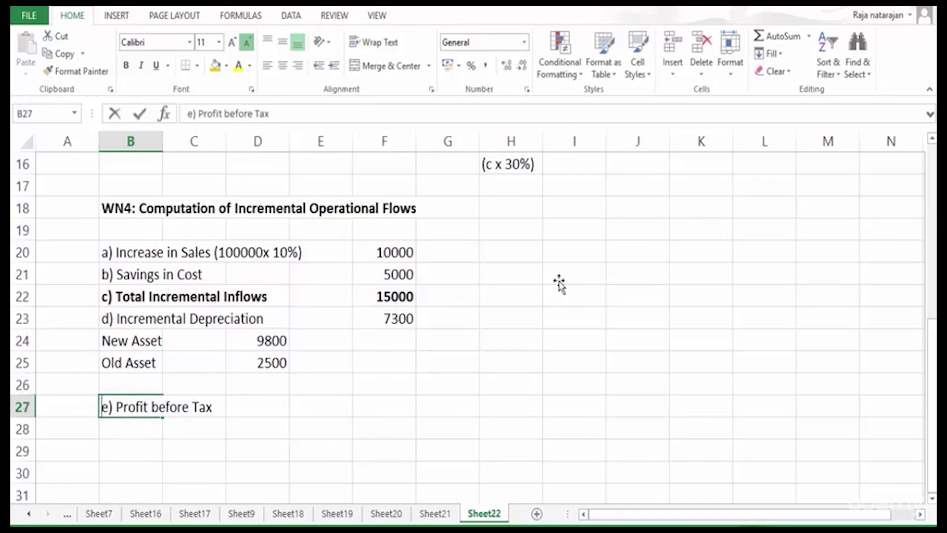
pyautogui.press('F2')
pyautogui.write('(')
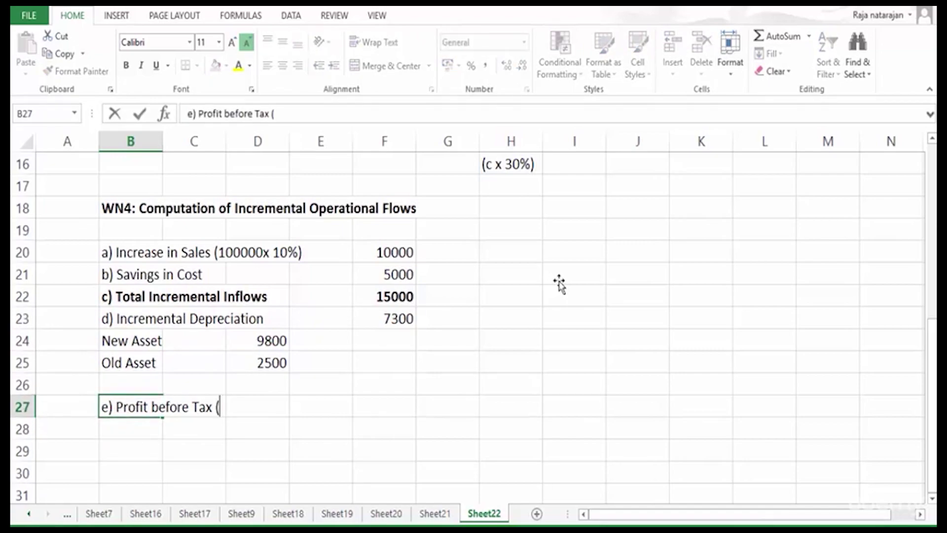
pyautogui.write('c-d)')
pyautogui.hotkey('shift', 'Tab')
pyautogui.press('Tab')
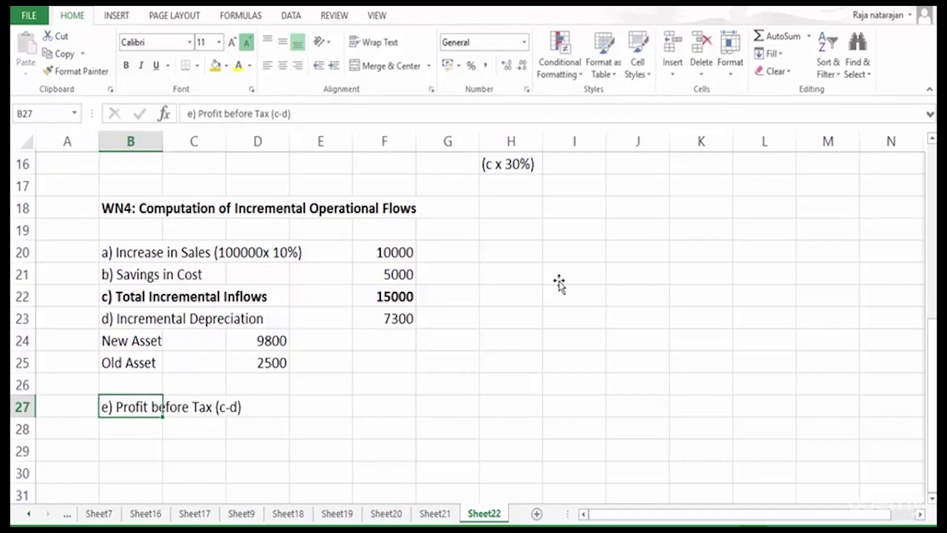
# Insert "Incremental" into the B27 label so it reads "e) Incremental Profit before Tax (c-d)".
pyautogui.press('F2')
pyautogui.press('Left')
pyautogui.press('Left')
pyautogui.press('Left')
pyautogui.press('Left')
pyautogui.press('Left')
pyautogui.press('Left')
pyautogui.press('Left')
pyautogui.press('Left')
pyautogui.press('Left')
pyautogui.press('Left')
pyautogui.press('Left')
pyautogui.press('Left')
pyautogui.press('Left')
pyautogui.press('Left')
pyautogui.press('Left')
pyautogui.press('Left')
pyautogui.press('Left')
pyautogui.press('Left')
pyautogui.press('Left')
pyautogui.press('Left')
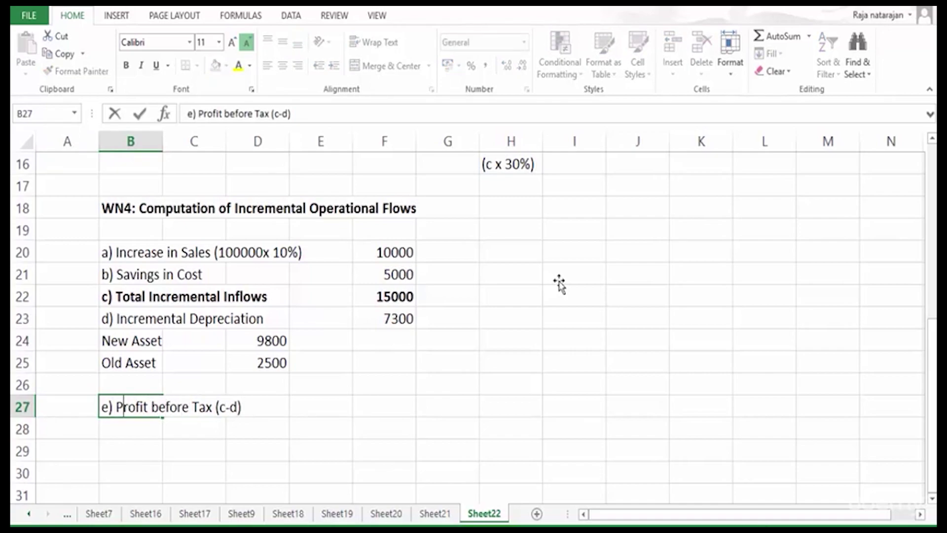
pyautogui.write('Incremental')
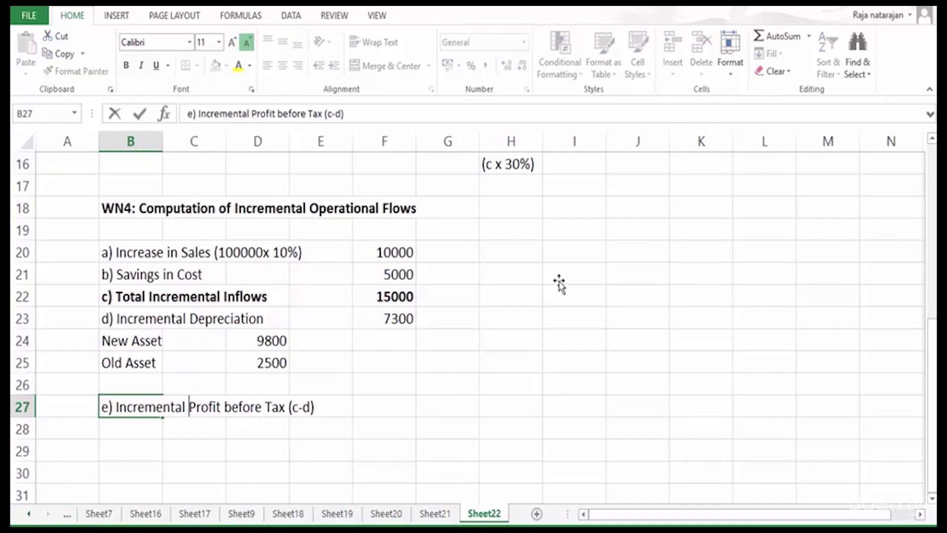
pyautogui.press('Return')
# Calculate incremental profit before tax in F27 as total incremental inflows minus incremental depreciation, =F22-F23.
pyautogui.press('Up')
pyautogui.press('Right')
pyautogui.press('Right')
pyautogui.press('Right')
pyautogui.press('Right')
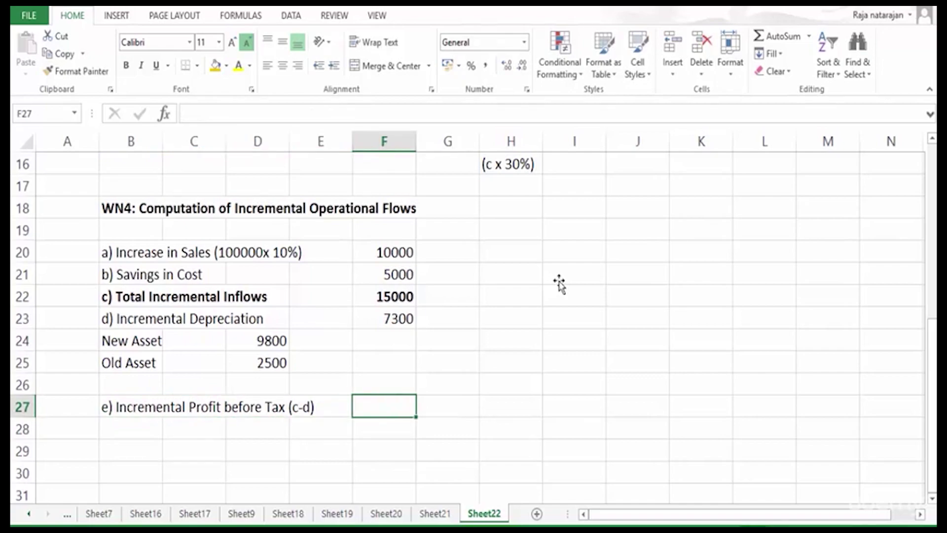
pyautogui.write('=')
pyautogui.press('Up')
pyautogui.press('Up')
pyautogui.press('Up')
pyautogui.press('Up')
pyautogui.press('Up')
pyautogui.write('-')
pyautogui.press('Up')
pyautogui.press('Up')
pyautogui.press('Up')
pyautogui.press('Up')
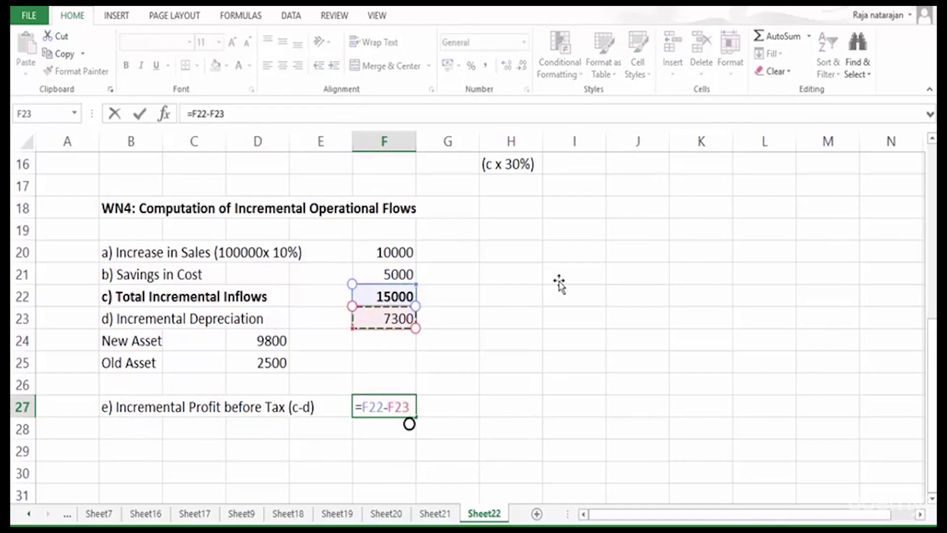
pyautogui.press('Return')
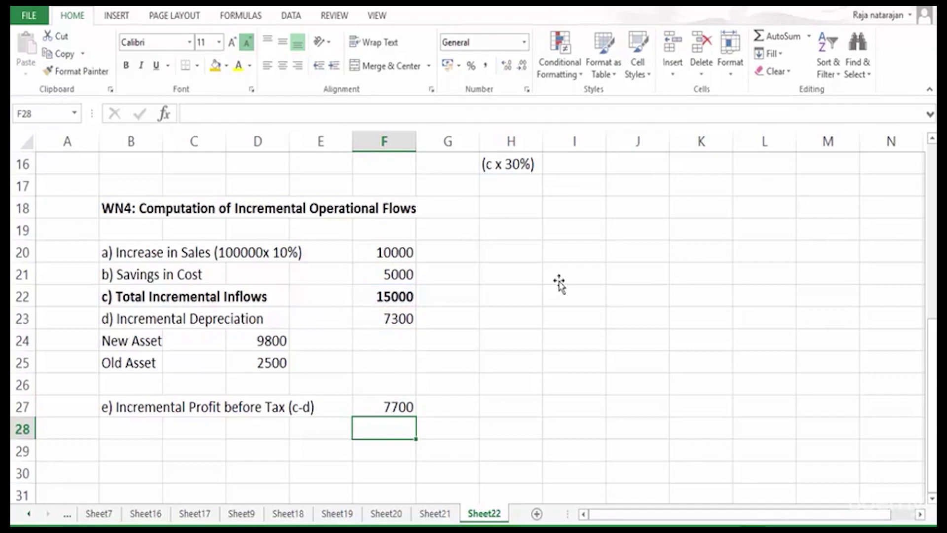
# Label the tax row in B28 as "f) Tax @ 30%".
pyautogui.press('Left')
pyautogui.press('Left')
pyautogui.press('Left')
pyautogui.press('Left')
pyautogui.write('f) ')
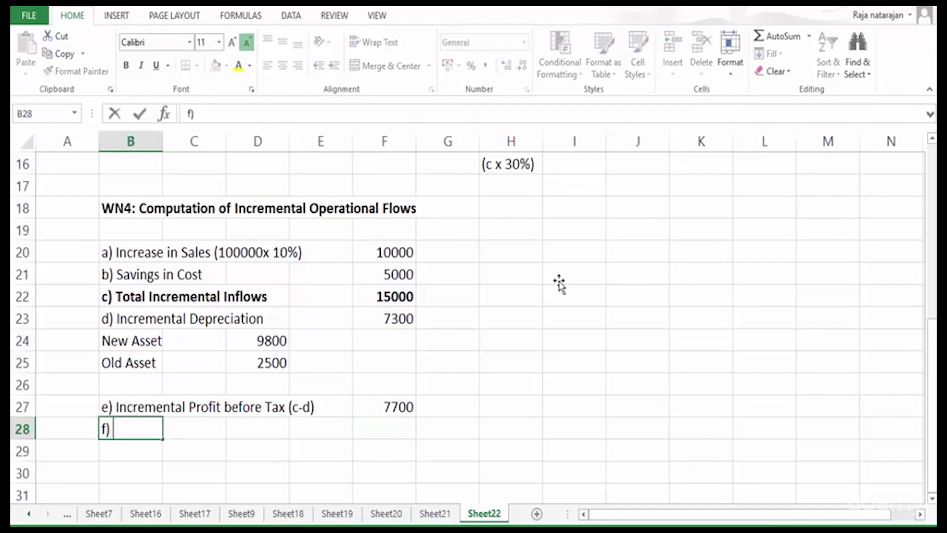
pyautogui.write('Tax @ 30%')
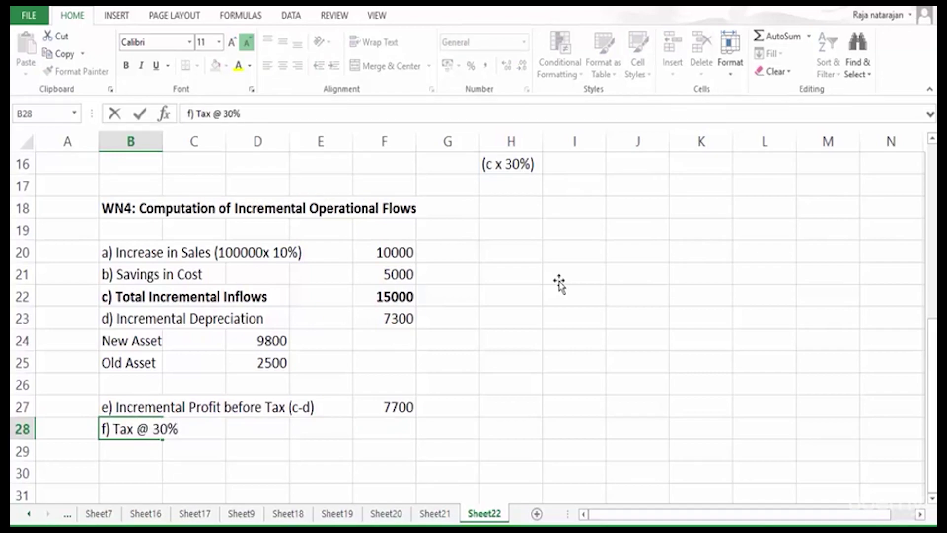
# Calculate the tax in F28 as the incremental profit before tax in F27 multiplied by 30%.
pyautogui.press('Right')
pyautogui.press('Right')
pyautogui.press('Right')
pyautogui.press('Right')
pyautogui.write('=')
pyautogui.press('Up')
pyautogui.write('*30%')
pyautogui.press('Return')
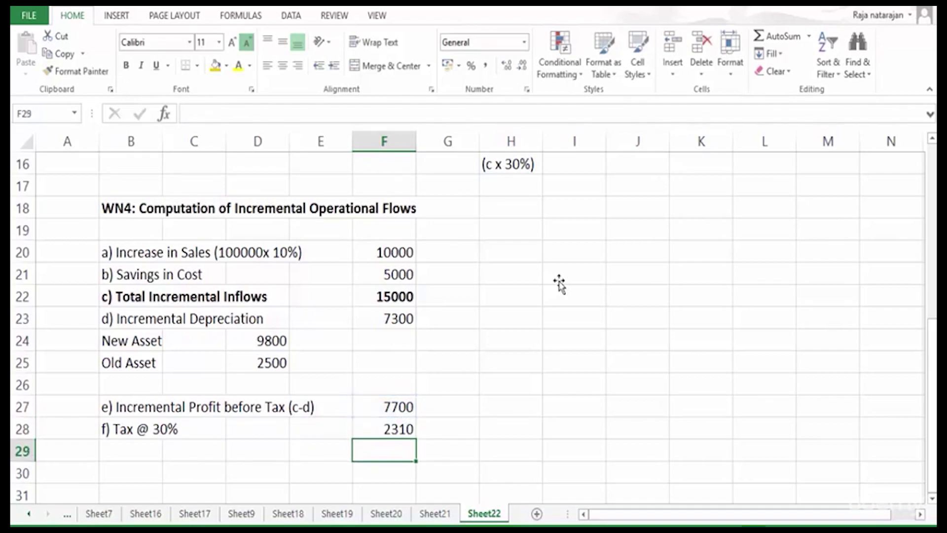
# Enter the label "g) Incremental Profit after Tax (e-f)" in B29.
pyautogui.press('Left')
pyautogui.press('Left')
pyautogui.press('Left')
pyautogui.press('Left')
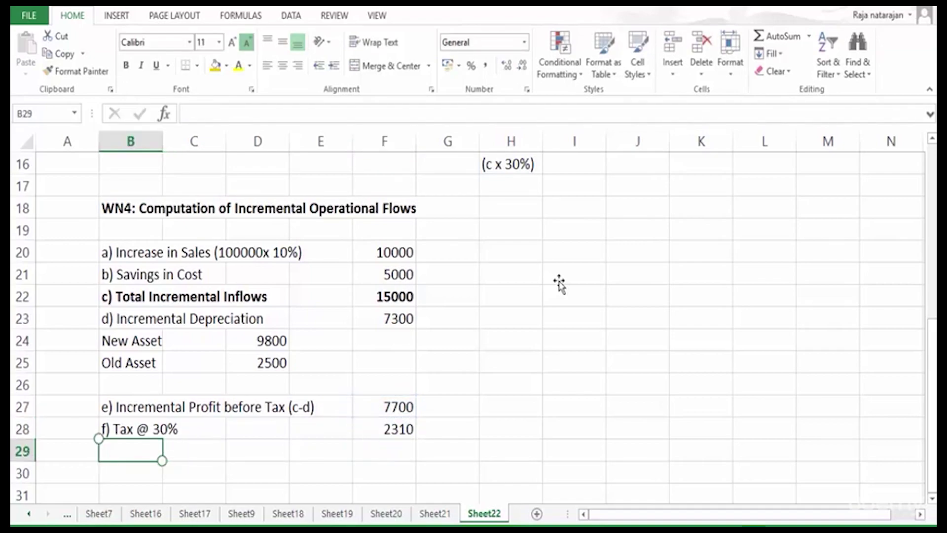
pyautogui.write('g) Incr')
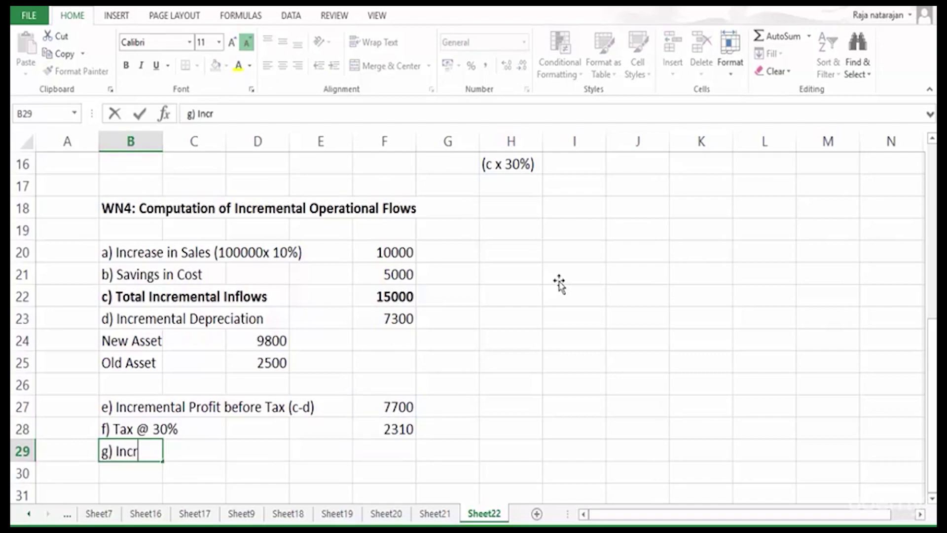
pyautogui.write('emental ')
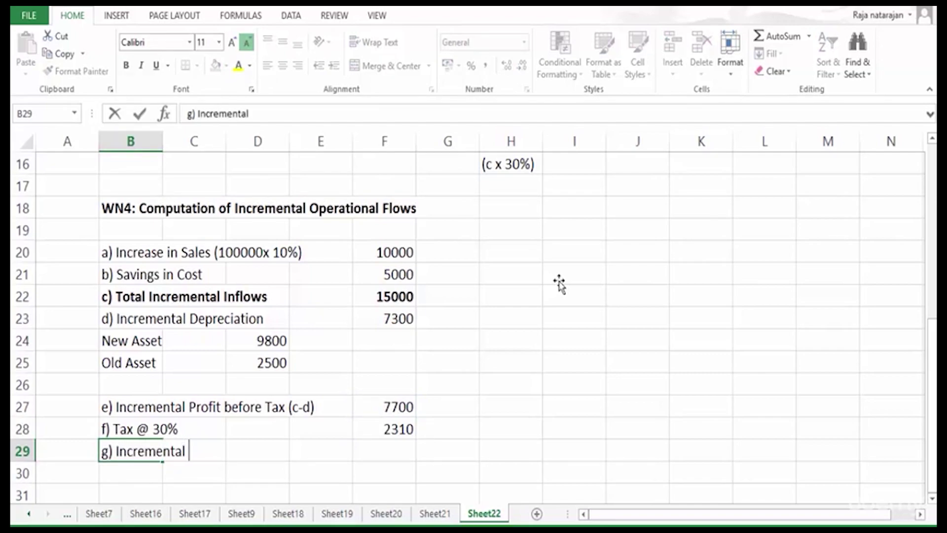
pyautogui.write('Profit aft')
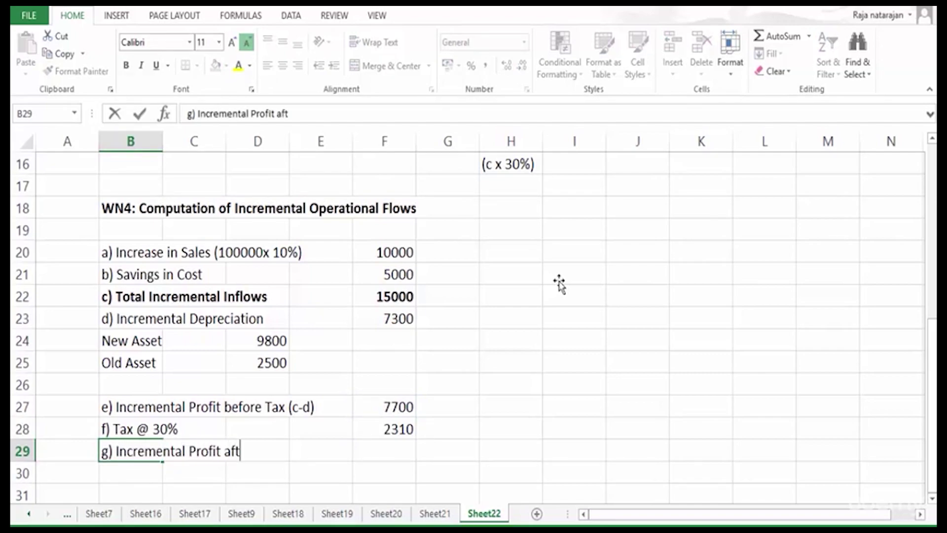
pyautogui.write('er Tax (e-f)')
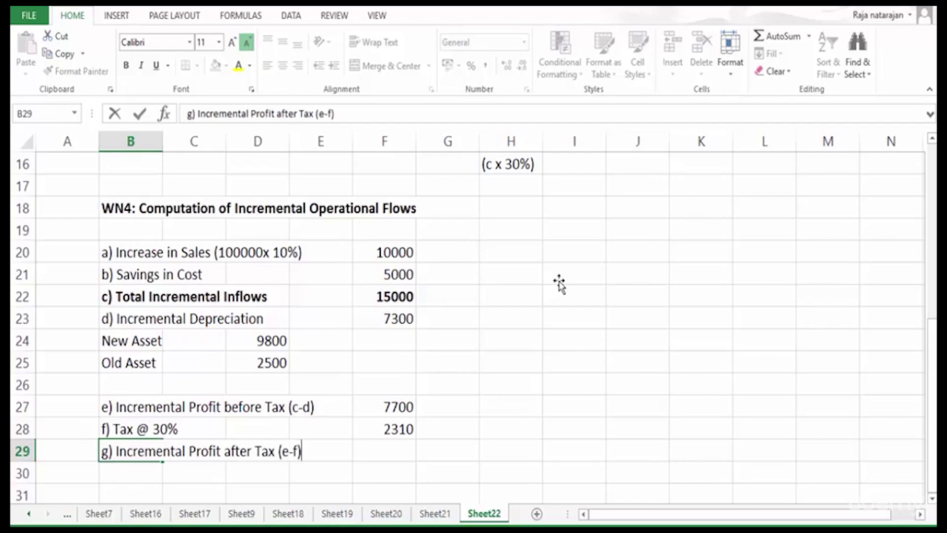
pyautogui.hotkey('ctrl', 'Return')
# Calculate incremental profit after tax in F29 with the formula =F27-F28.
pyautogui.press('Right')
pyautogui.press('Right')
pyautogui.press('Right')
pyautogui.press('Right')
pyautogui.write('=')
pyautogui.press('Up')
pyautogui.press('Up')
pyautogui.write('-')
pyautogui.press('Up')
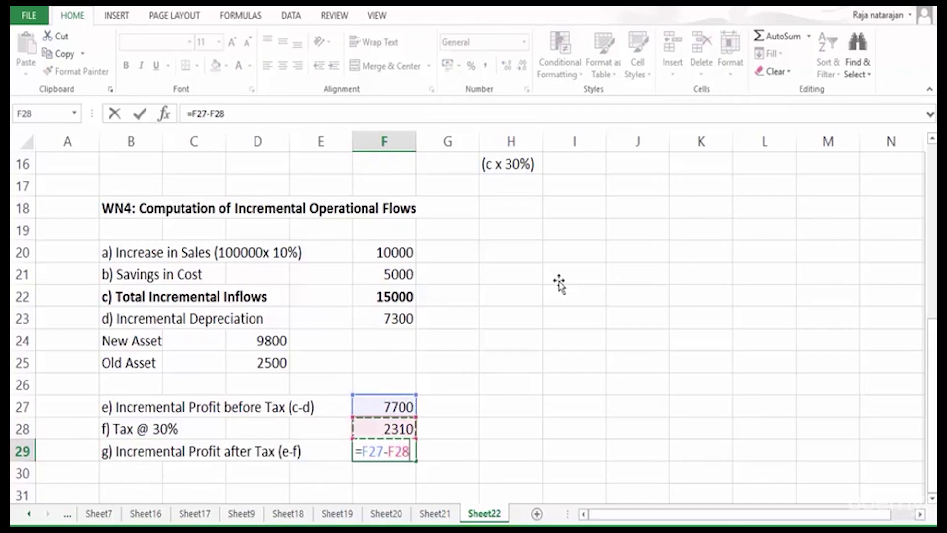
pyautogui.press('Return')
# Enter the label "h) Incremental CFAT (g+d)" in B30.
pyautogui.scroll(-2, 558, 283)
pyautogui.scroll(2, 559, 284)
pyautogui.scroll(-1, 559, 283)
pyautogui.press('Left')
pyautogui.press('Left')
pyautogui.press('Left')
pyautogui.press('Left')
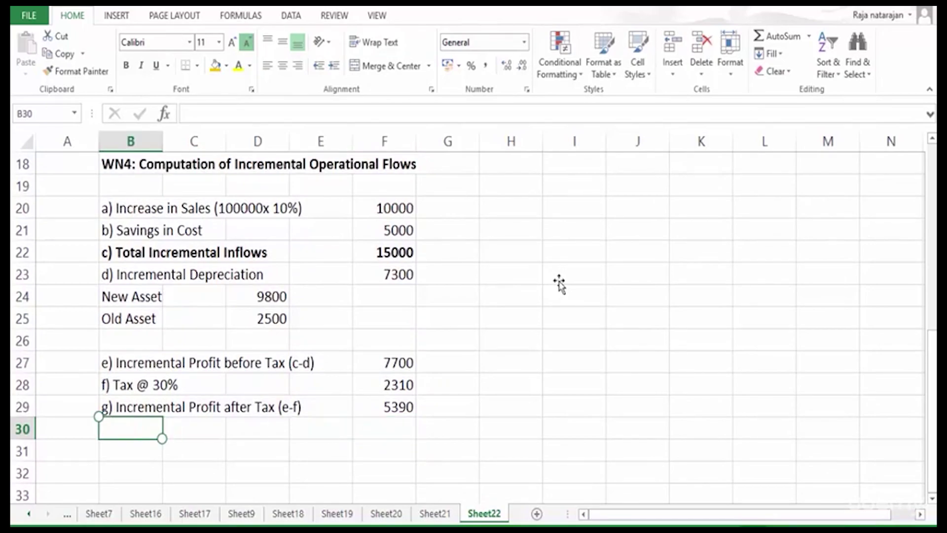
pyautogui.write('h) i')
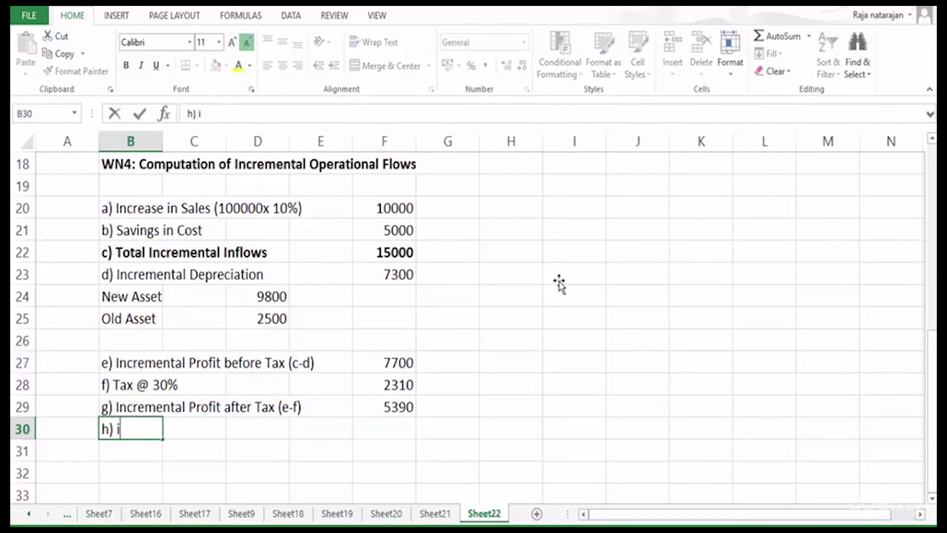
pyautogui.write('ncrem')
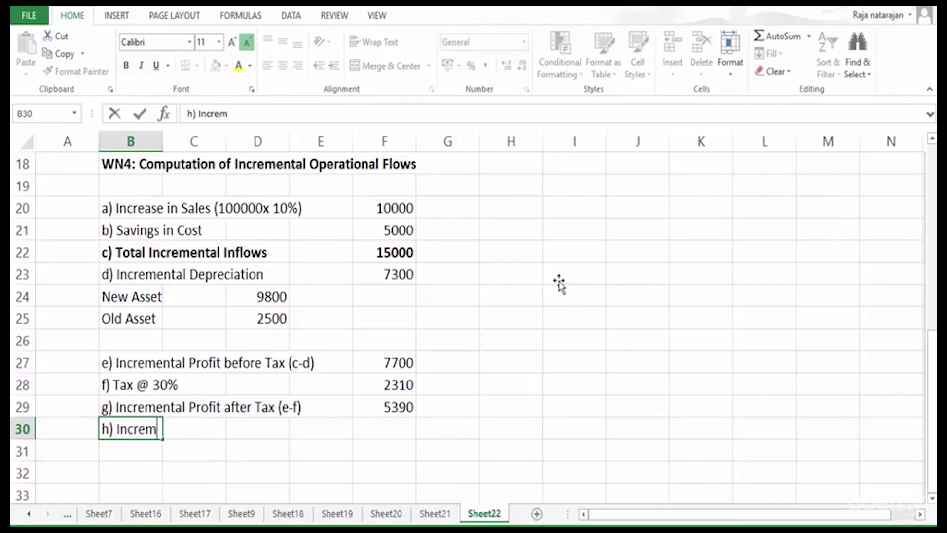
pyautogui.write('ental CF')
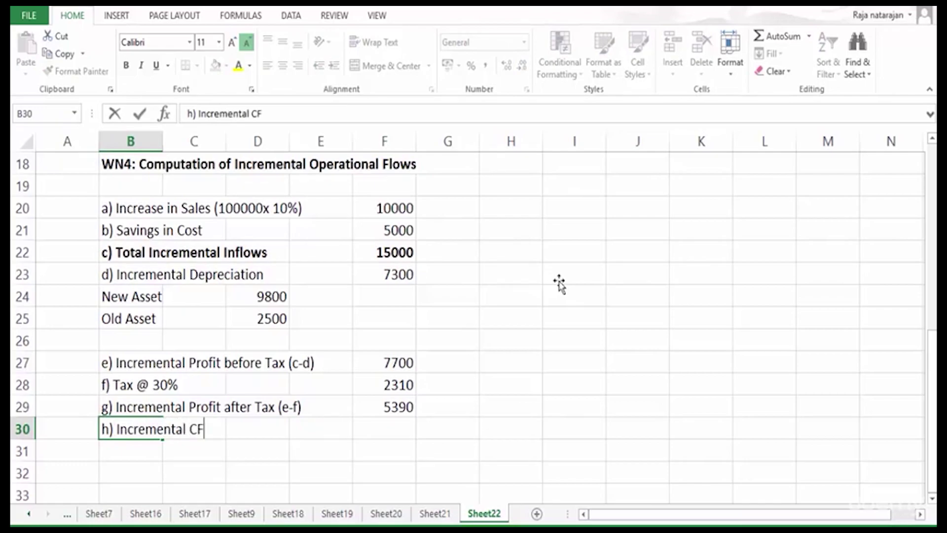
pyautogui.write('AT (g=')
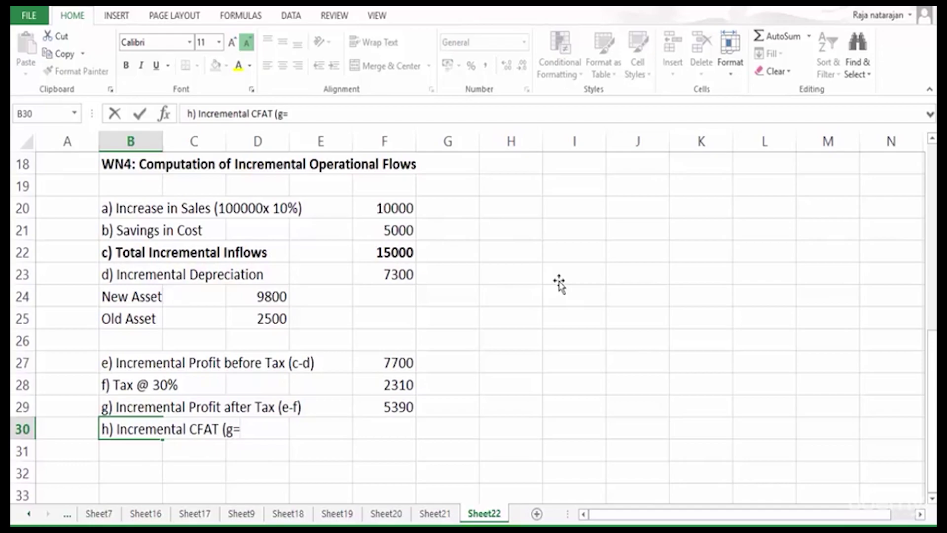
pyautogui.write('d)')
pyautogui.press('BackSpace')
pyautogui.press('BackSpace')
pyautogui.press('BackSpace')
pyautogui.write('+d)')
# Calculate incremental CFAT in F30 by adding depreciation back to profit after tax, =F29+F23.
pyautogui.press('Right')
pyautogui.press('Right')
pyautogui.press('Right')
pyautogui.press('Right')
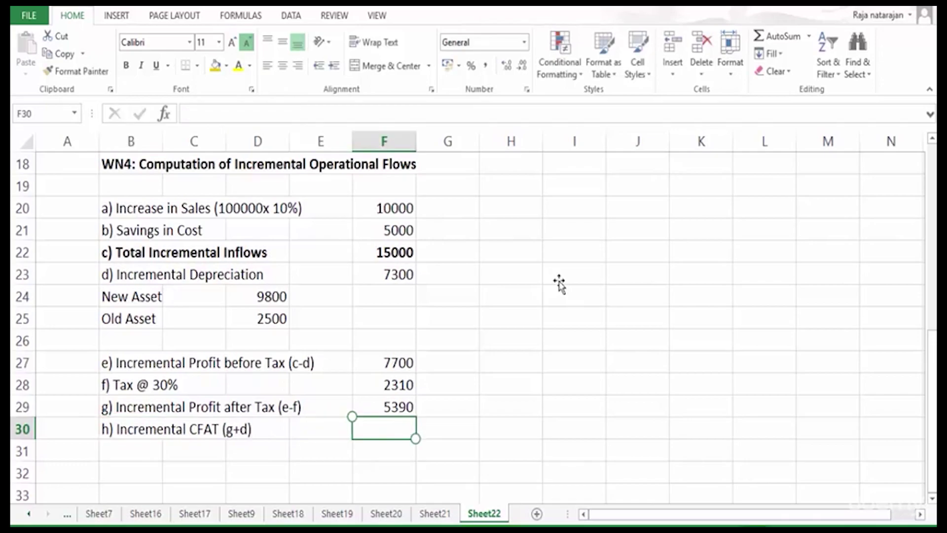
pyautogui.write('=')
pyautogui.press('Up')
pyautogui.write('+')
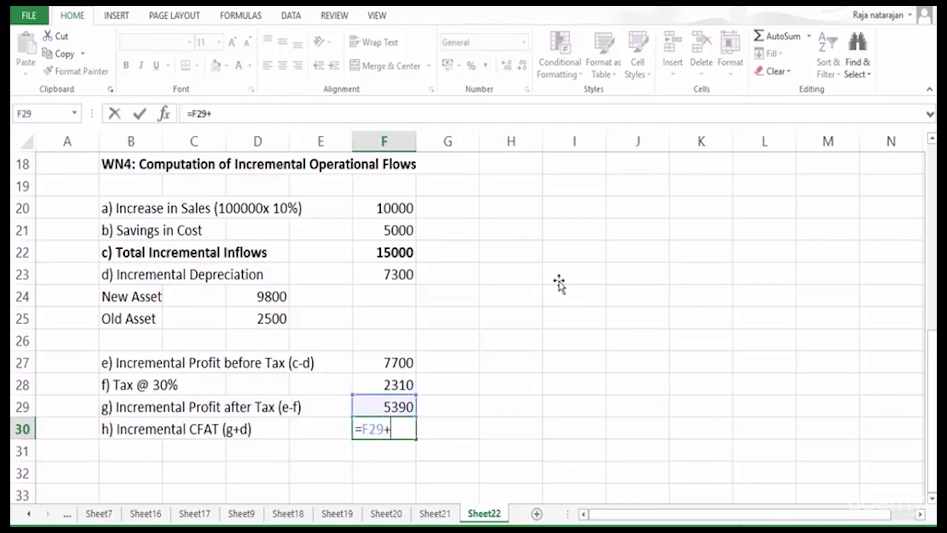
pyautogui.press('Up')
pyautogui.press('Up')
pyautogui.press('Up')
pyautogui.press('Up')
pyautogui.press('Up')
pyautogui.press('Up')
pyautogui.press('Up')
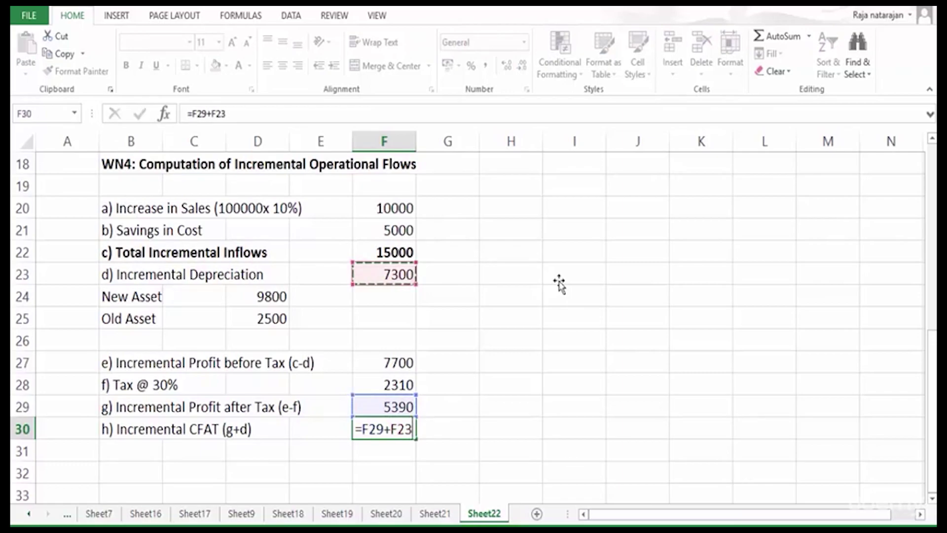
pyautogui.press('Return')
# Make the incremental CFAT row bold from B30 to F30.
pyautogui.press('Up')
pyautogui.hotkey('shift', 'Left')
pyautogui.hotkey('shift', 'Left')
pyautogui.hotkey('shift', 'Left')
pyautogui.hotkey('shift', 'Left')
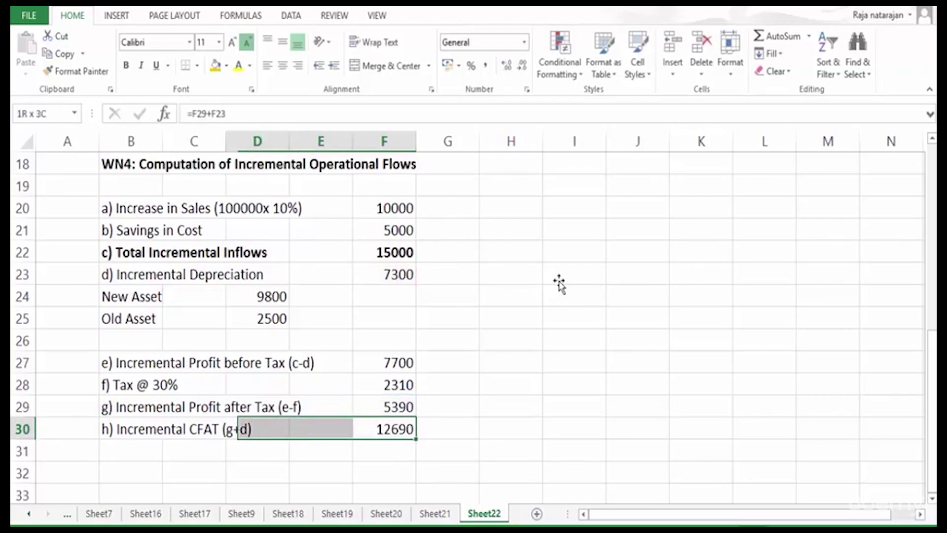
pyautogui.hotkey('ctrl', 'b')
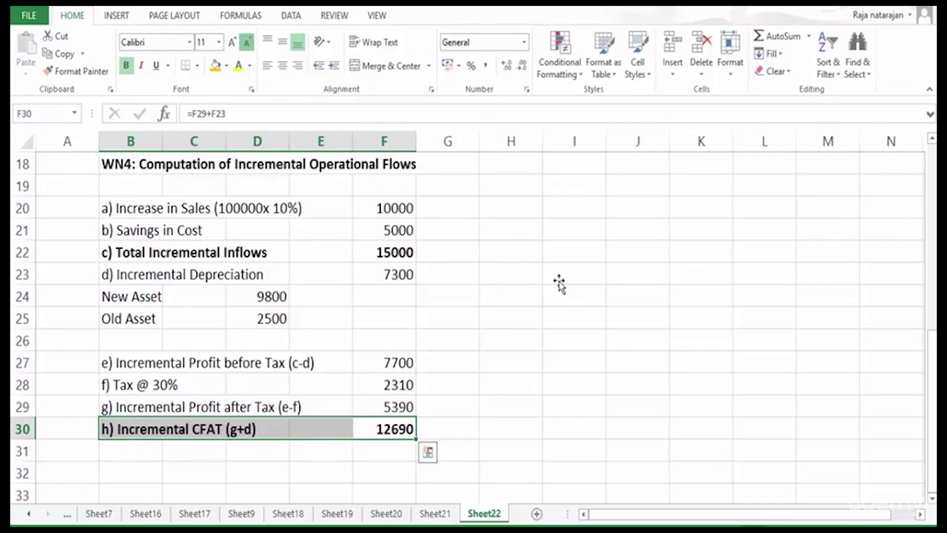
# Enter the working note heading "WN5: Incremental Terminal Flow" in H18.
pyautogui.click(510, 163)
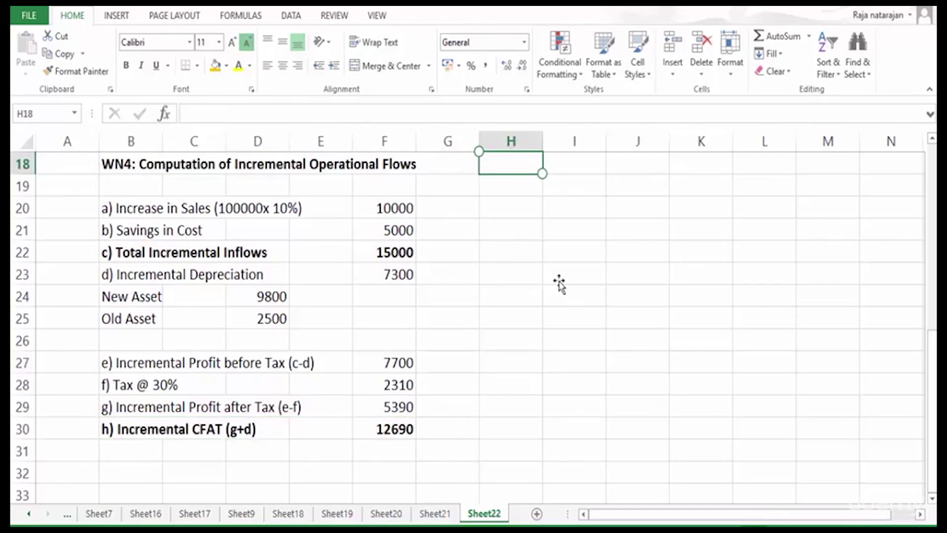
pyautogui.write('WN')
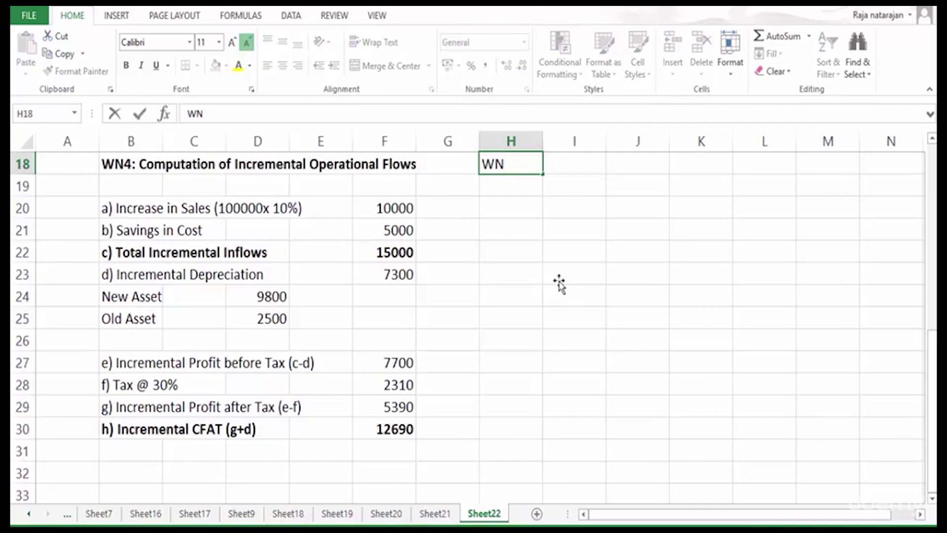
pyautogui.write('5: Incremental Terminal Flow')
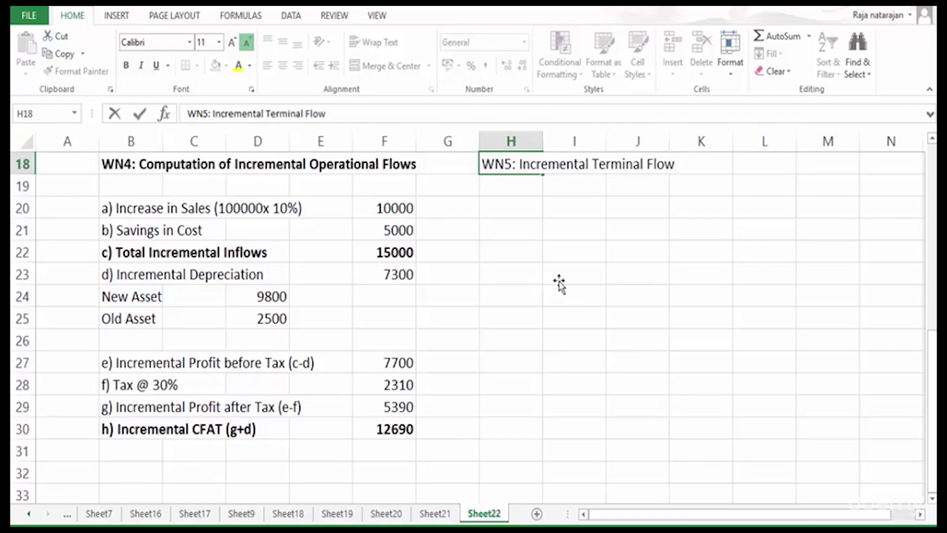
pyautogui.press('Return')
# Add the row "TV of New Asset" in H20 with the value 1000 in J20.
pyautogui.press('Return')
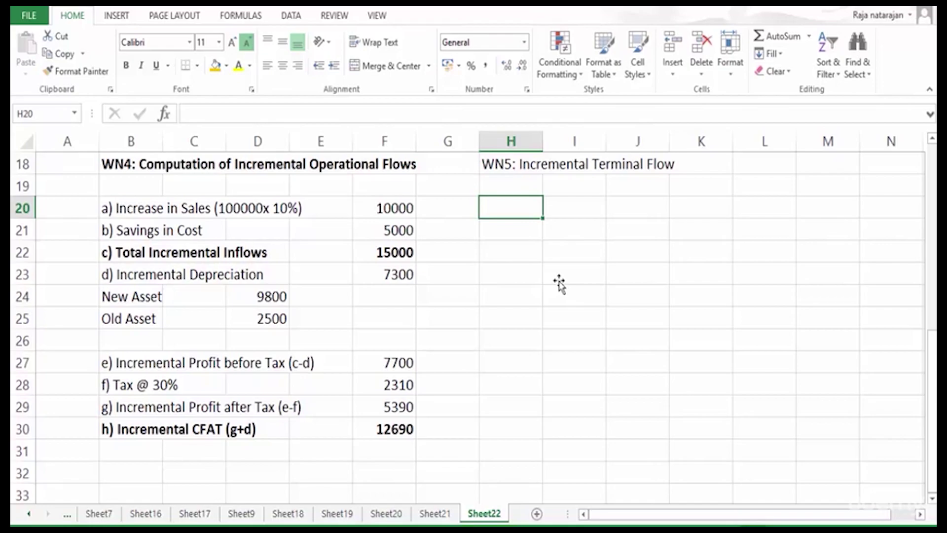
pyautogui.write('TV of New Asset')
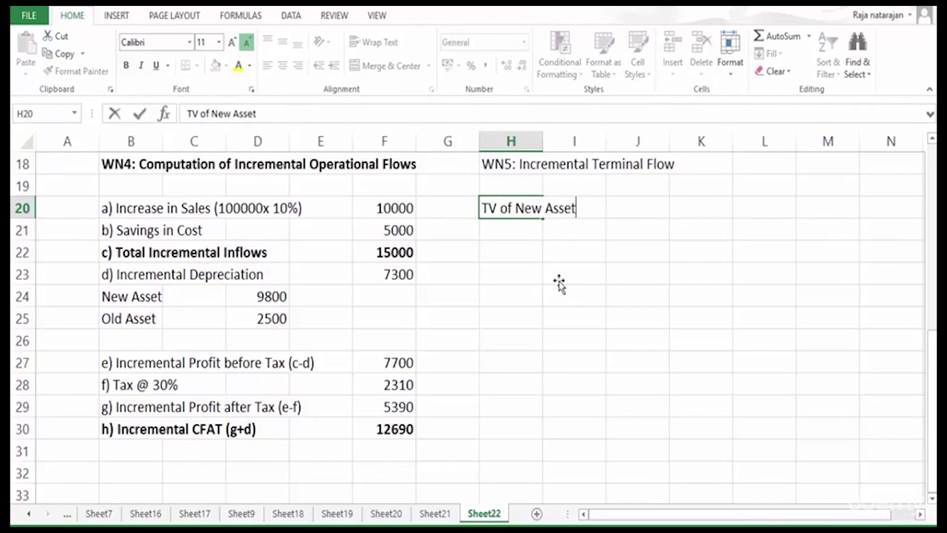
pyautogui.press('Tab')
pyautogui.press('Tab')
pyautogui.write('1000')
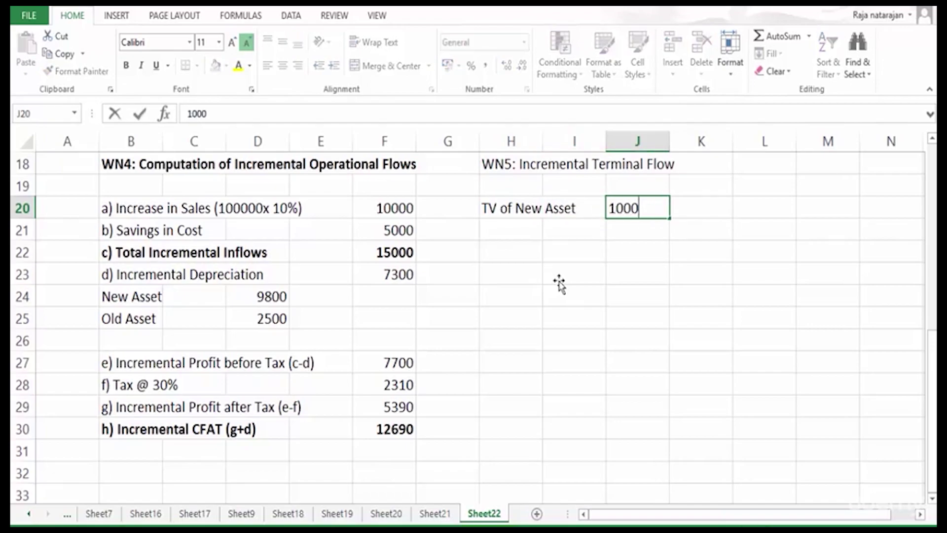
pyautogui.press('Return')
# Add the row "TV of Old Asset" in H21 with the value 0 in J21.
pyautogui.write('TV of Old A')
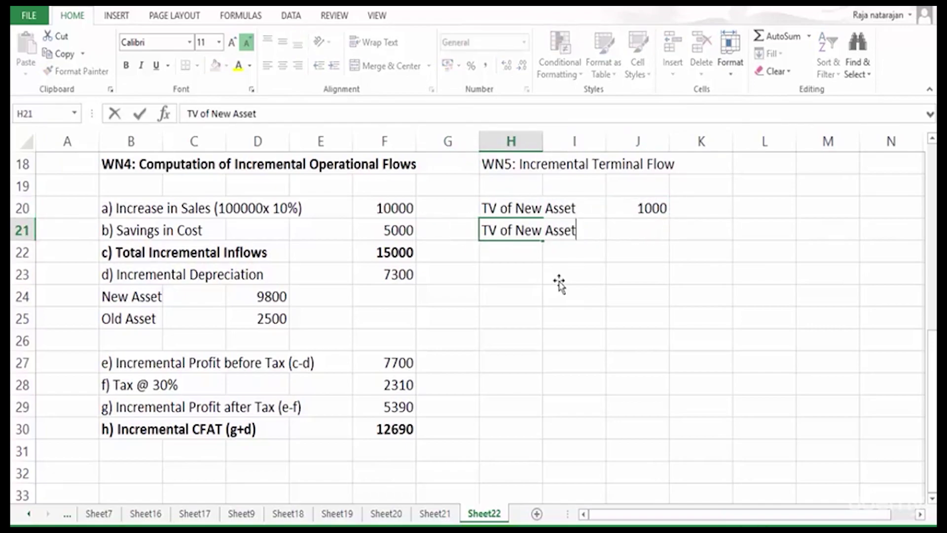
pyautogui.write('sset')
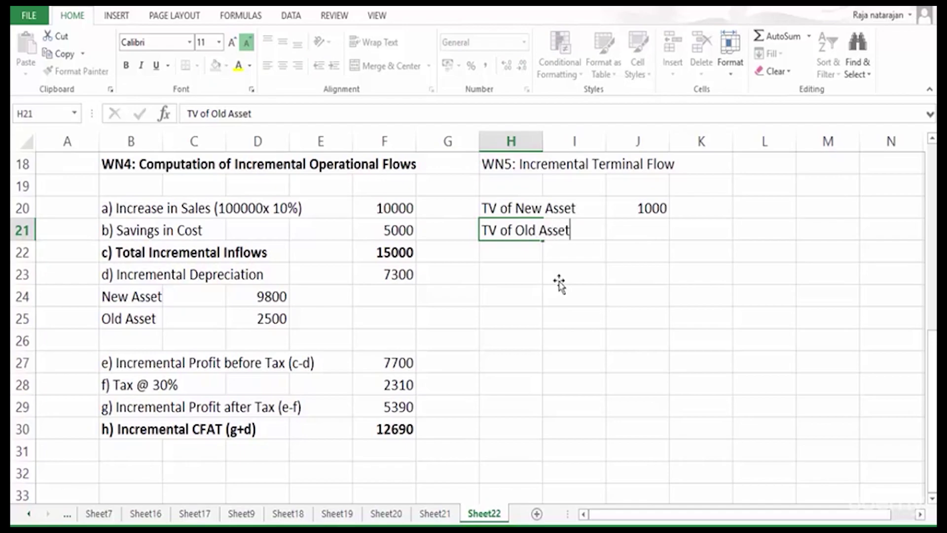
pyautogui.press('Tab')
pyautogui.press('Tab')
pyautogui.write('0')
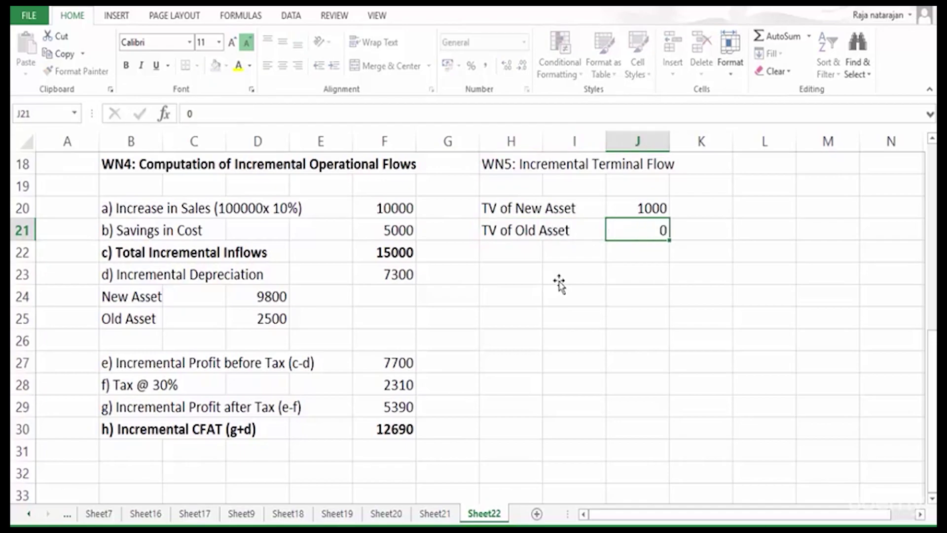
# Subtract the old asset's TV from the new asset's TV in J22 and make the WN5 heading in H18 bold.
pyautogui.press('Return')
pyautogui.write('=')
pyautogui.press('Up')
pyautogui.press('Up')
pyautogui.write('-')
pyautogui.press('Down')
pyautogui.press('Return')
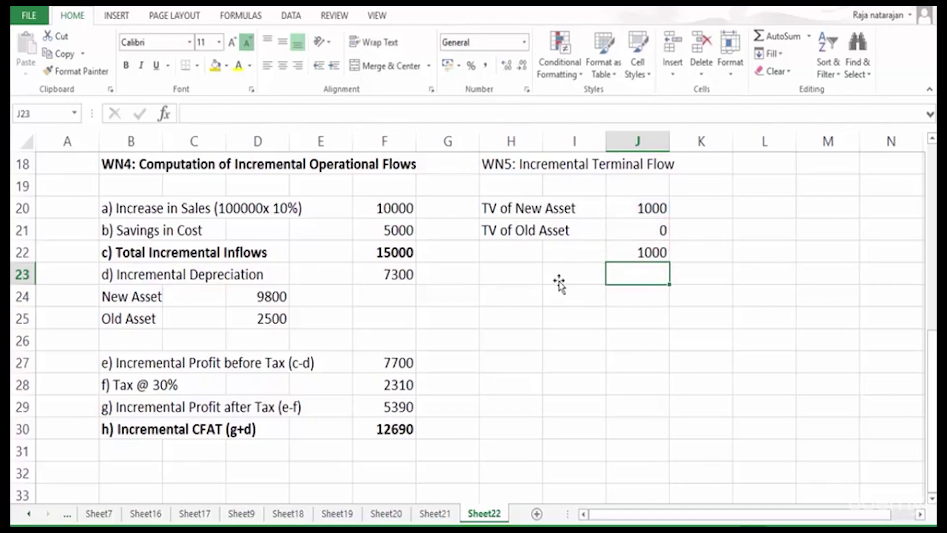
pyautogui.click(543, 164)
pyautogui.hotkey('ctrl', 'b')
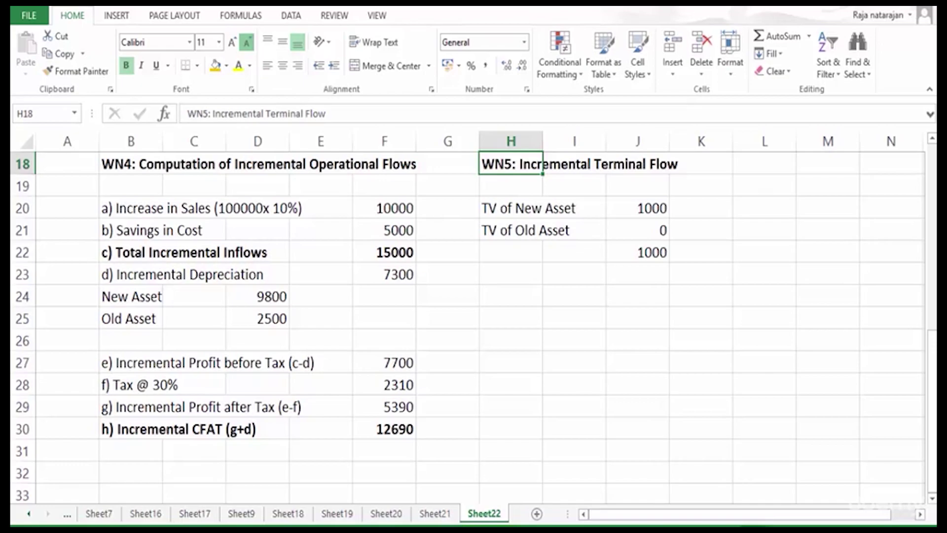
# Enter the working note heading "WN6: Computation of NPV" in H24.
pyautogui.click(511, 296)
pyautogui.write('wn')
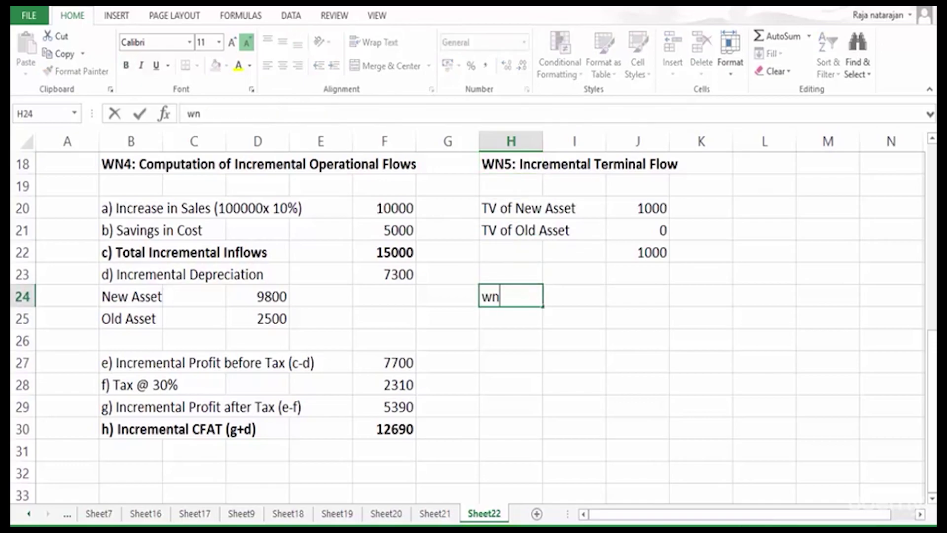
pyautogui.write('6:')
pyautogui.press('BackSpace')
pyautogui.press('BackSpace')
pyautogui.press('BackSpace')
pyautogui.press('BackSpace')
pyautogui.write('WN6: Co')
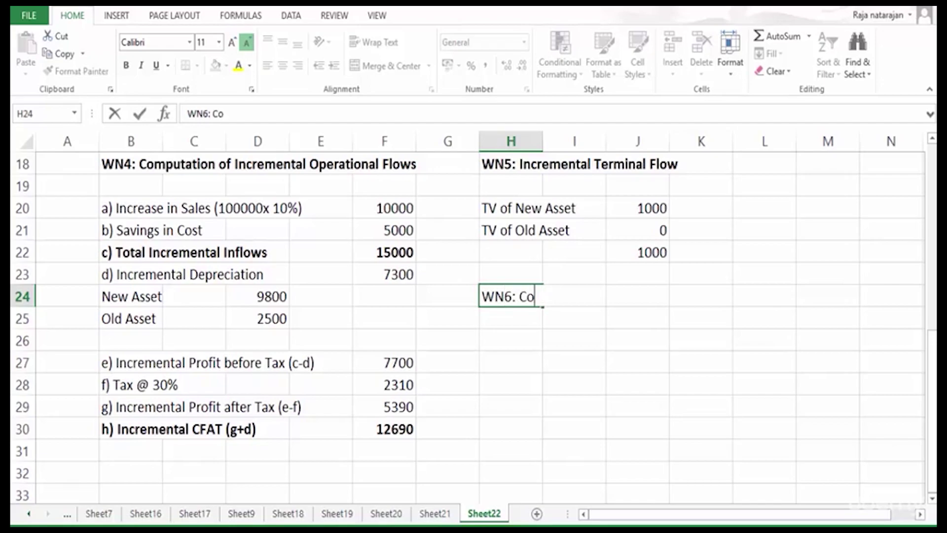
pyautogui.write('mputation of NPV')
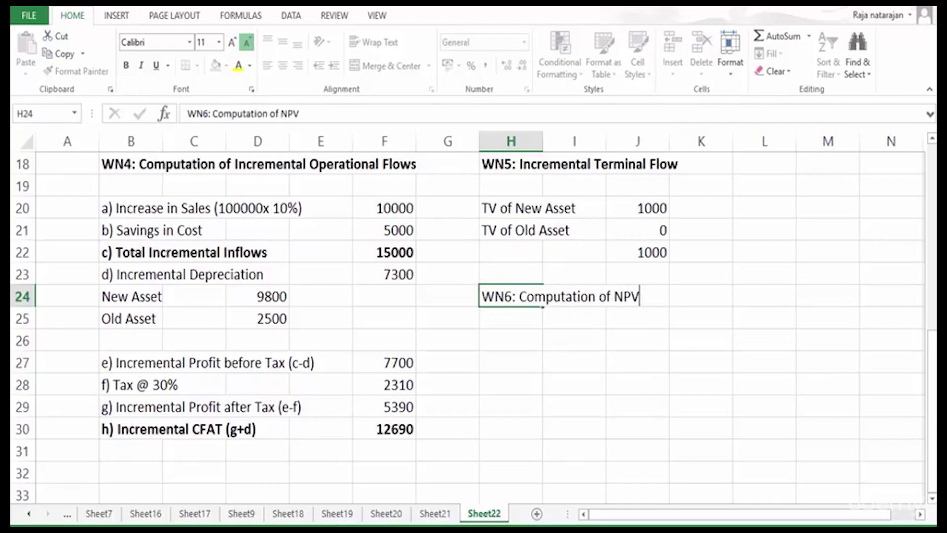
pyautogui.press('Return')
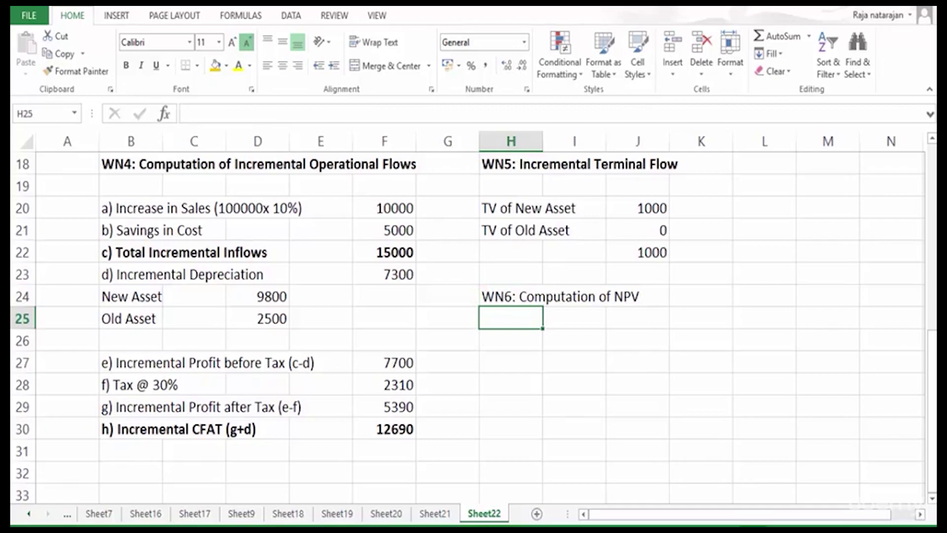
# Enter the formula description "PV of Inflows = Annuity x PVAF (5 Years, 10%) + PV of TV" in H25.
pyautogui.write('p')
pyautogui.press('BackSpace')
pyautogui.write('PV of Inflows =')
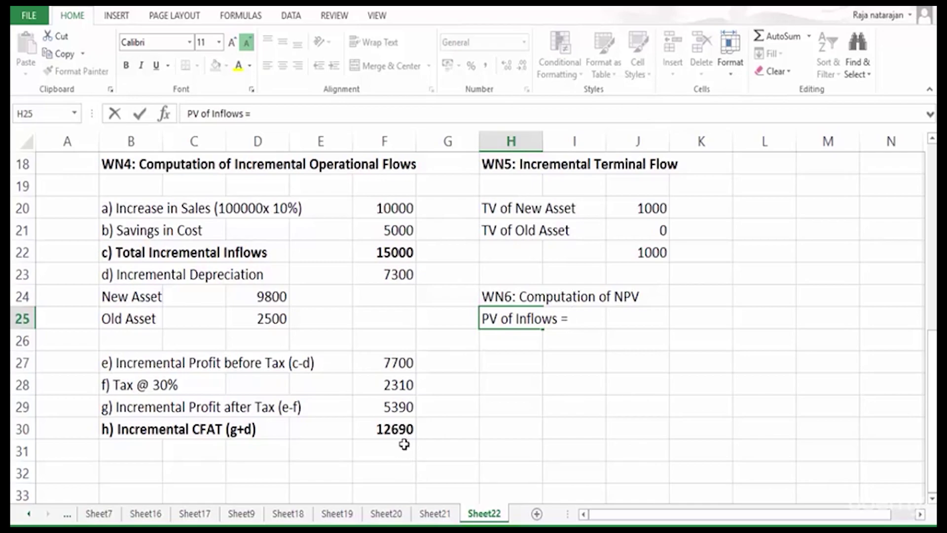
pyautogui.write('Annuity x ')
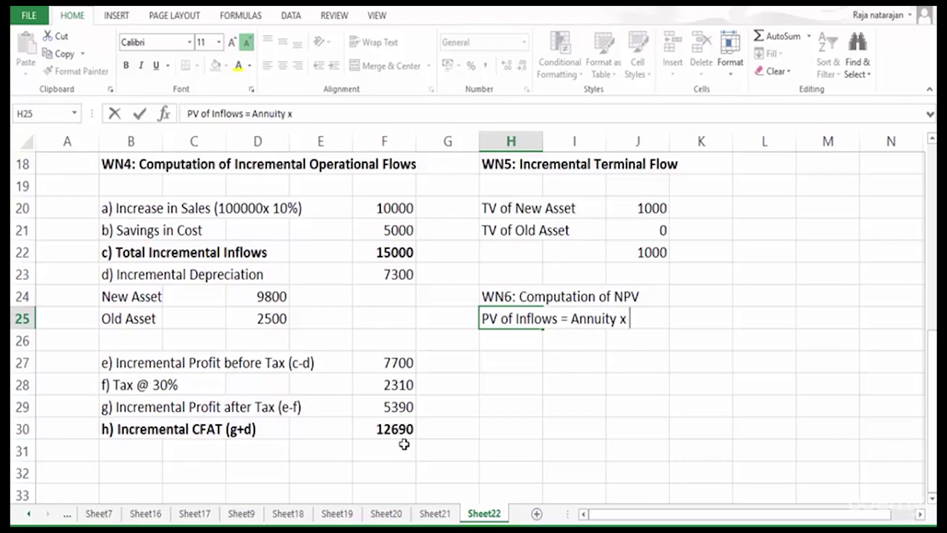
pyautogui.write('PVAF (')
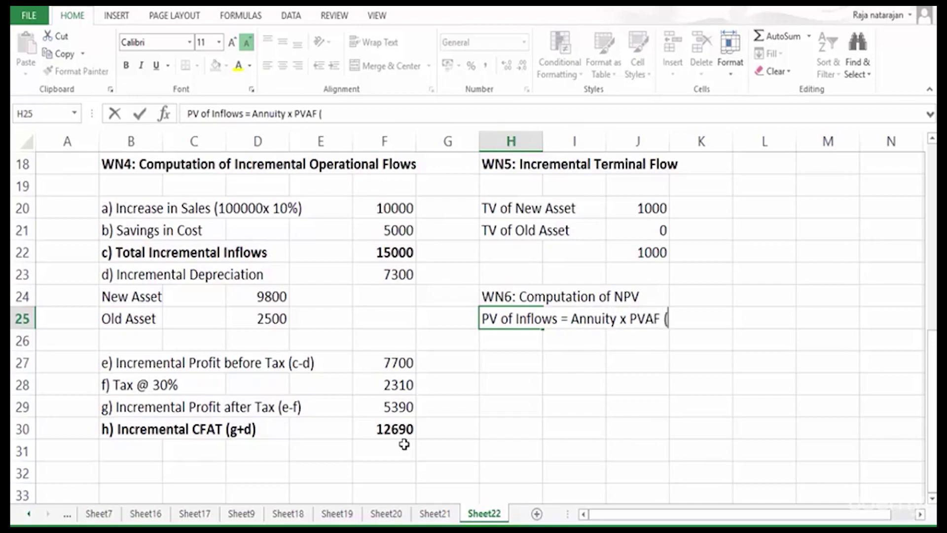
pyautogui.write('5 Years,')
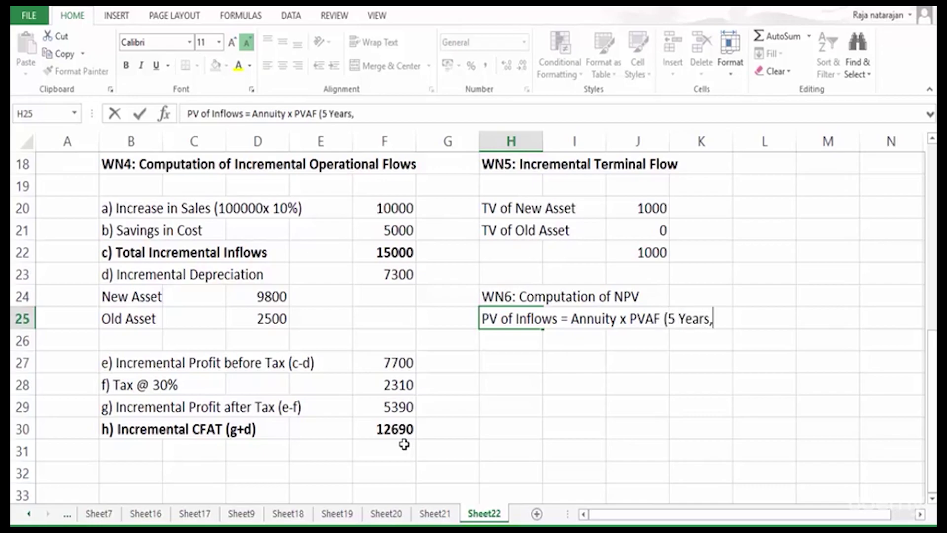
pyautogui.write(' 10%)')
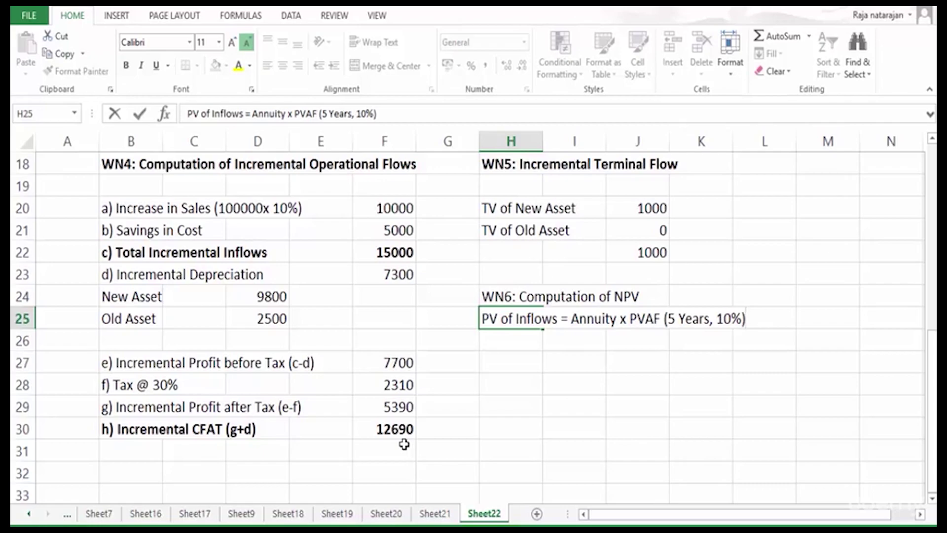
pyautogui.write(' + PV of TF')
pyautogui.press('BackSpace')
pyautogui.write('V')
pyautogui.press('Return')
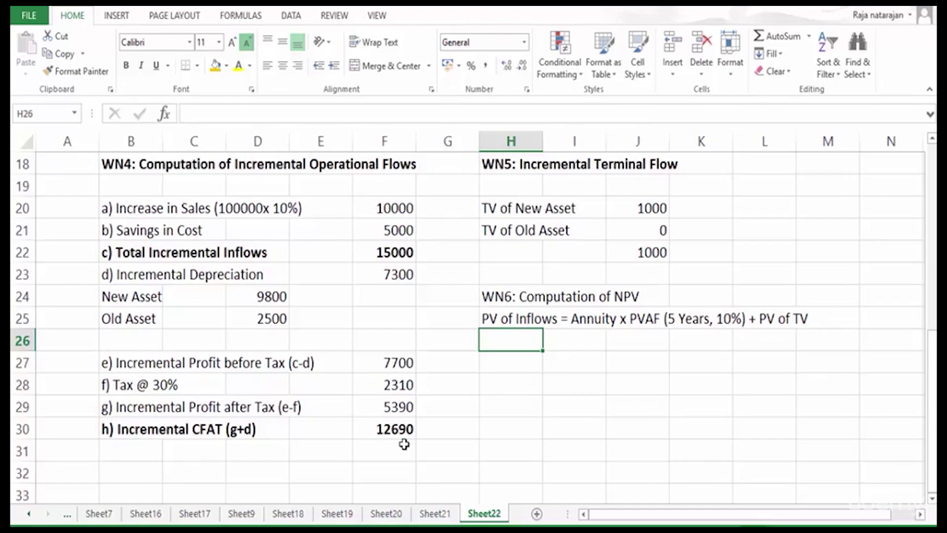
# Begin the worked calculation in H26 with the text "PV of Inflows = 12960 x".
pyautogui.write('PV OF')
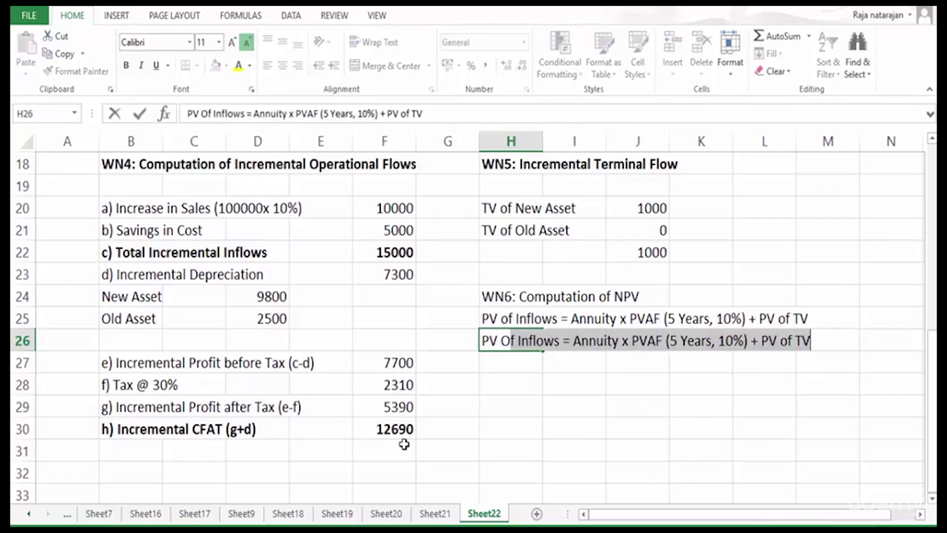
pyautogui.press('BackSpace')
pyautogui.press('BackSpace')
pyautogui.press('BackSpace')
pyautogui.press('BackSpace')
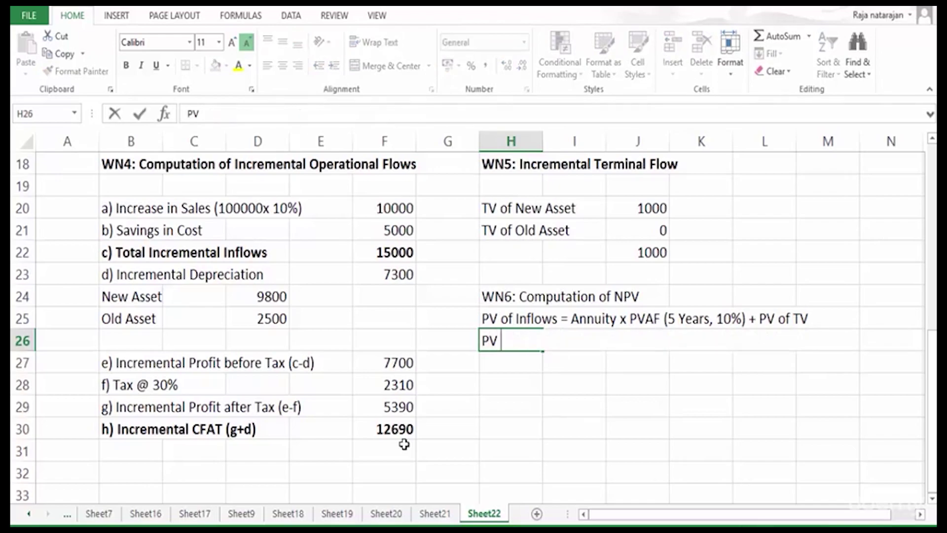
pyautogui.write('of Inflows')
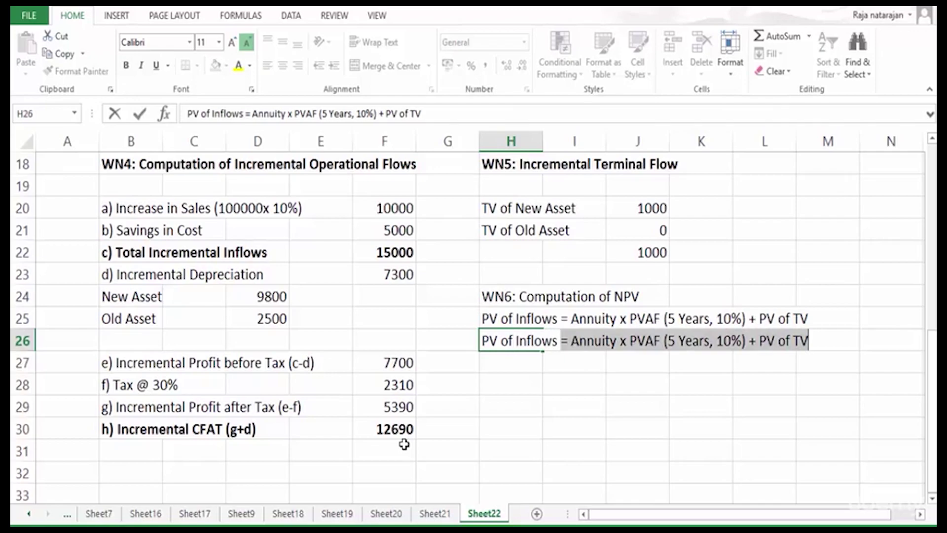
pyautogui.press('BackSpace')
pyautogui.write('= 129')
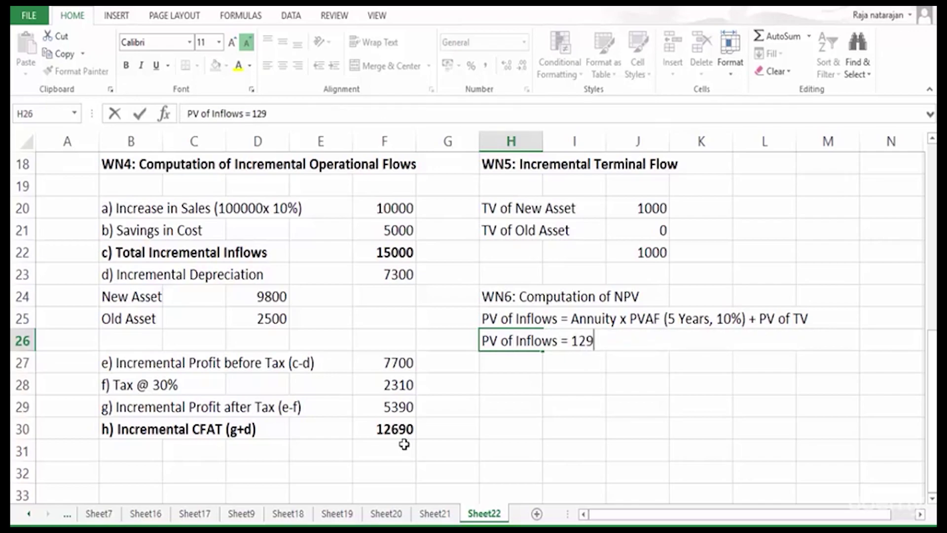
pyautogui.write('60 x')
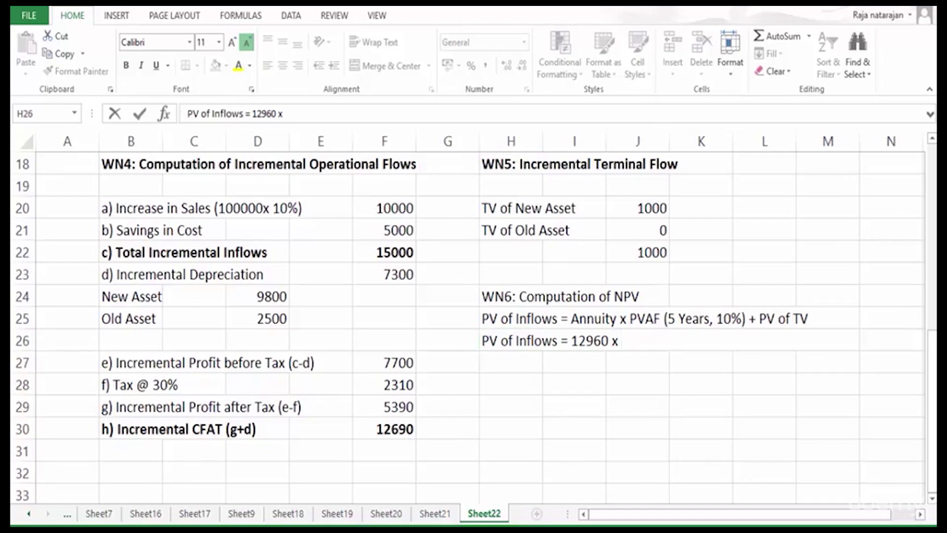
# Look up the 5-period, 10% annuity factor in PV FV TABLES.pdf and add 3.791 to the calculation text in H26.
pyautogui.hotkey('alt', 'Tab')
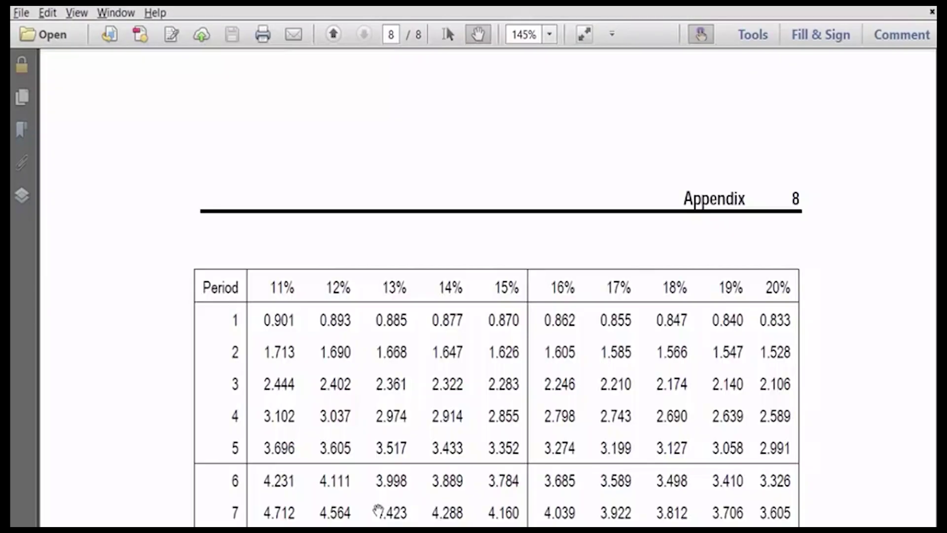
pyautogui.scroll(10, 395, 359)
pyautogui.scroll(15, 397, 361)
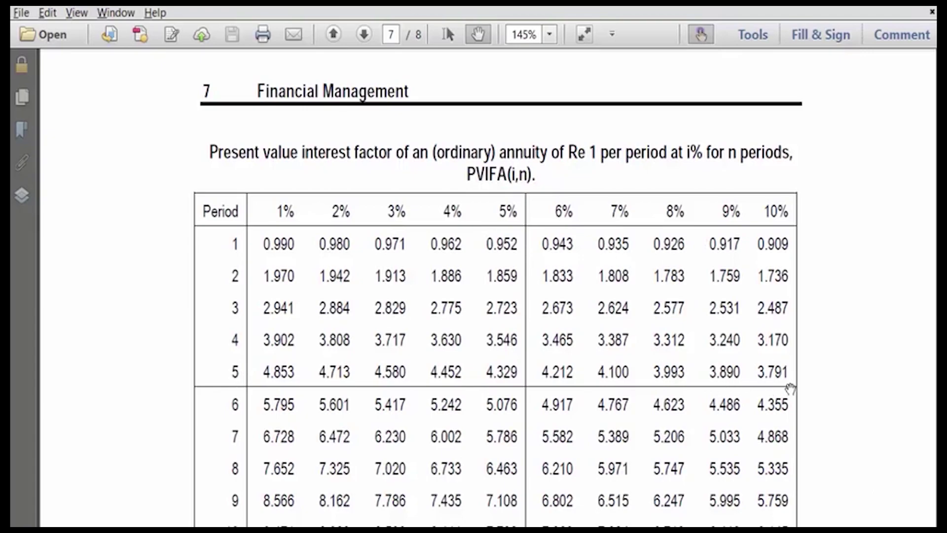
pyautogui.hotkey('alt', 'Tab')
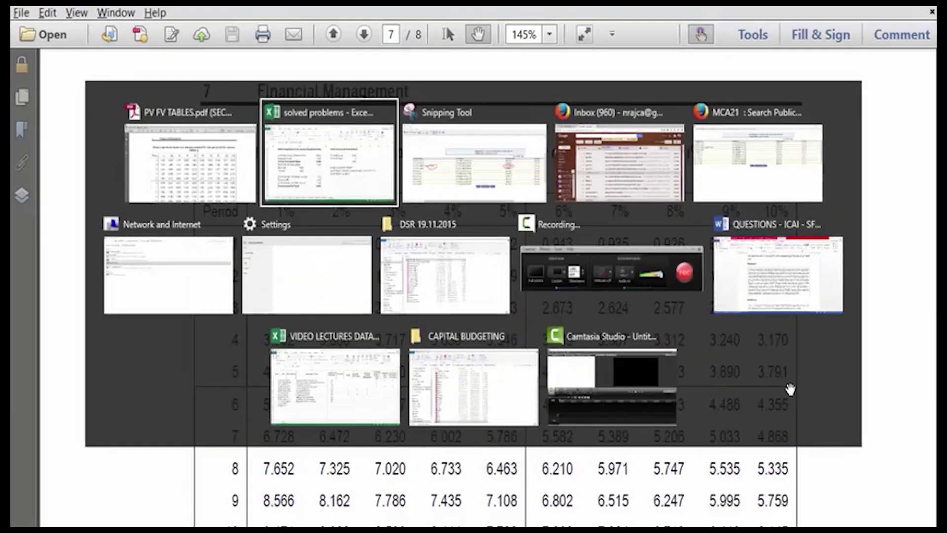
pyautogui.write('3.791')
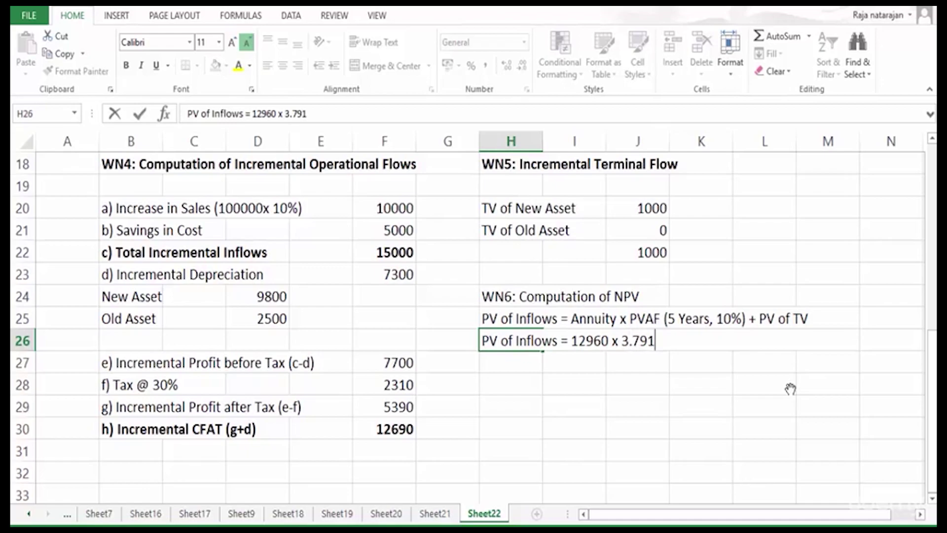
# Enclose the annuity product in H26 in parentheses and add the terminal value so it reads "(12960 x 3.791)+ 1000".
pyautogui.write(')')
pyautogui.click(573, 344)
pyautogui.write('(')
pyautogui.press('End')
pyautogui.write('+')
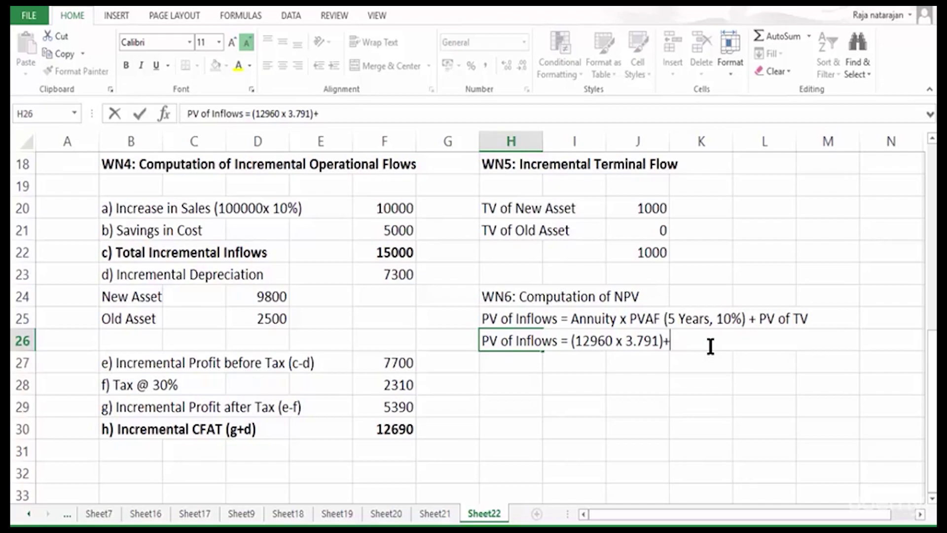
pyautogui.write(' 1000')
pyautogui.press('Return')
# Replace "PV of TV" at the end of the formula description in H25 with 1000.
pyautogui.press('Up')
pyautogui.press('Up')
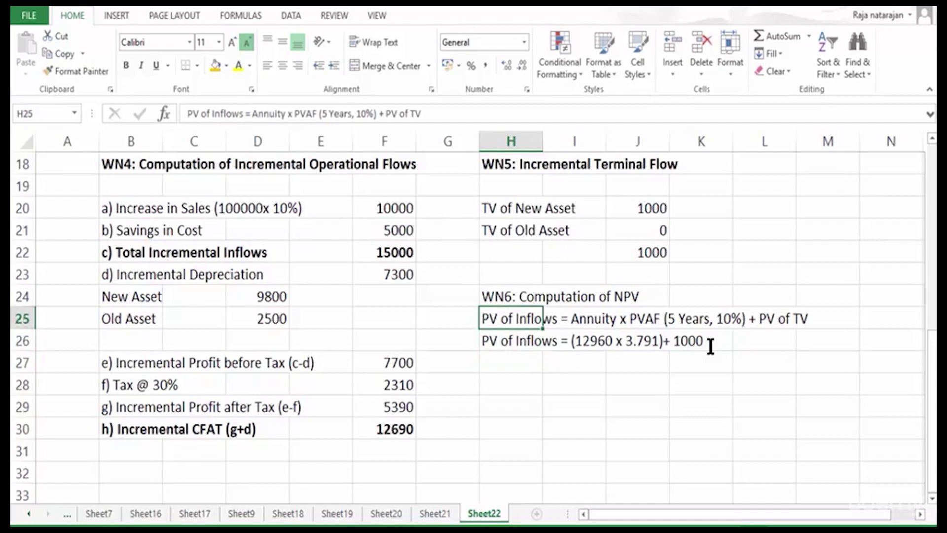
pyautogui.press('F2')
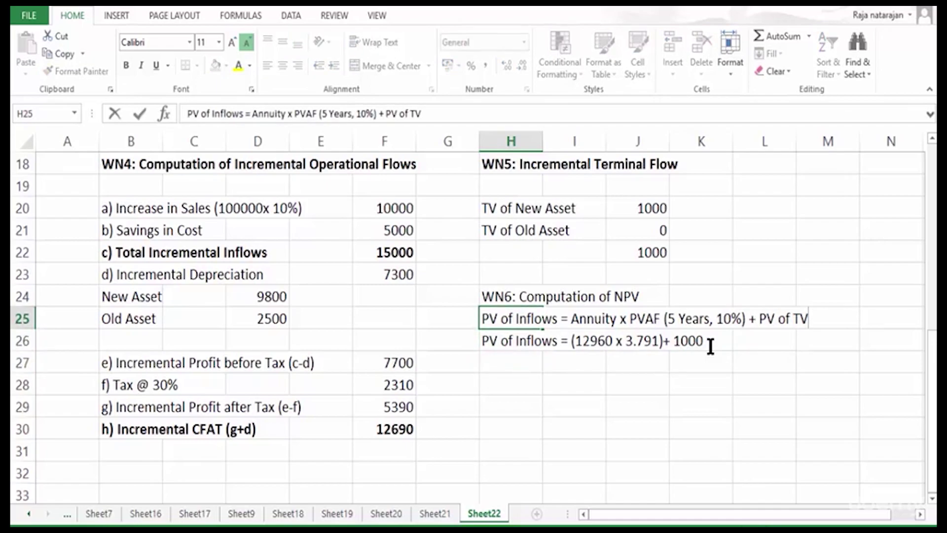
pyautogui.press('BackSpace')
pyautogui.press('BackSpace')
pyautogui.press('BackSpace')
pyautogui.press('BackSpace')
pyautogui.press('BackSpace')
pyautogui.press('BackSpace')
pyautogui.press('BackSpace')
pyautogui.press('BackSpace')
pyautogui.write('1000')
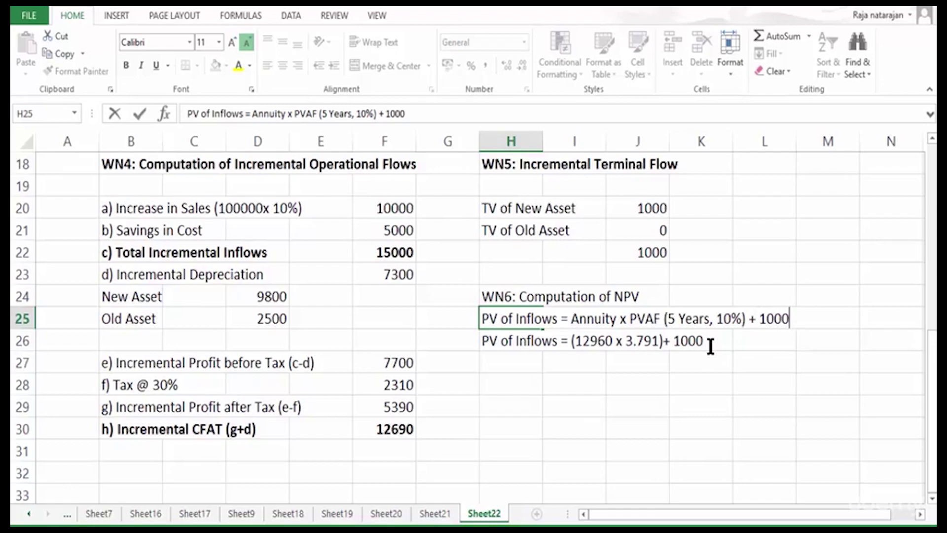
# Expand the 1000 term in H25 with its discount factor so it reads "(1000xPVIF(5Y, 10%)".
pyautogui.press('Left')
pyautogui.press('Left')
pyautogui.press('Left')
pyautogui.press('Left')
pyautogui.write('(')
pyautogui.press('Right')
pyautogui.press('Right')
pyautogui.press('Right')
pyautogui.press('Right')
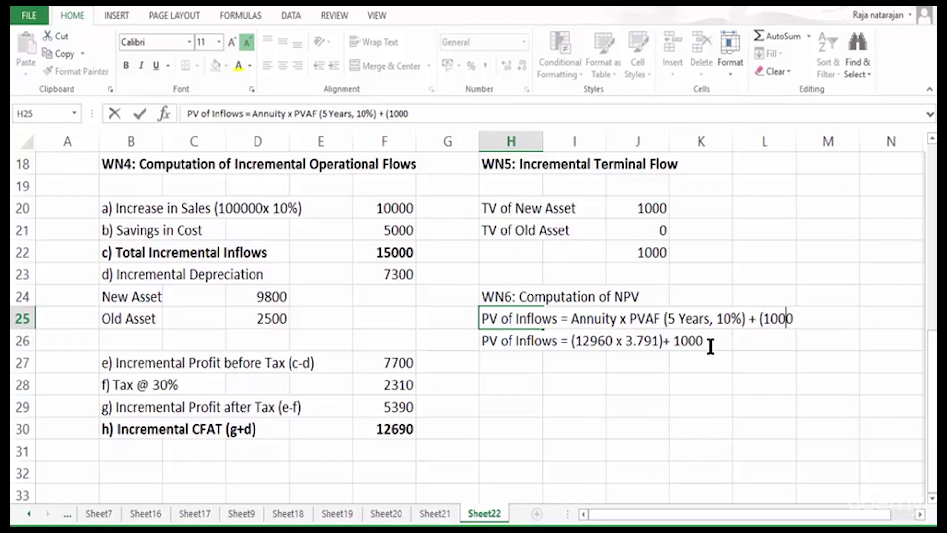
pyautogui.write('xPVIF')
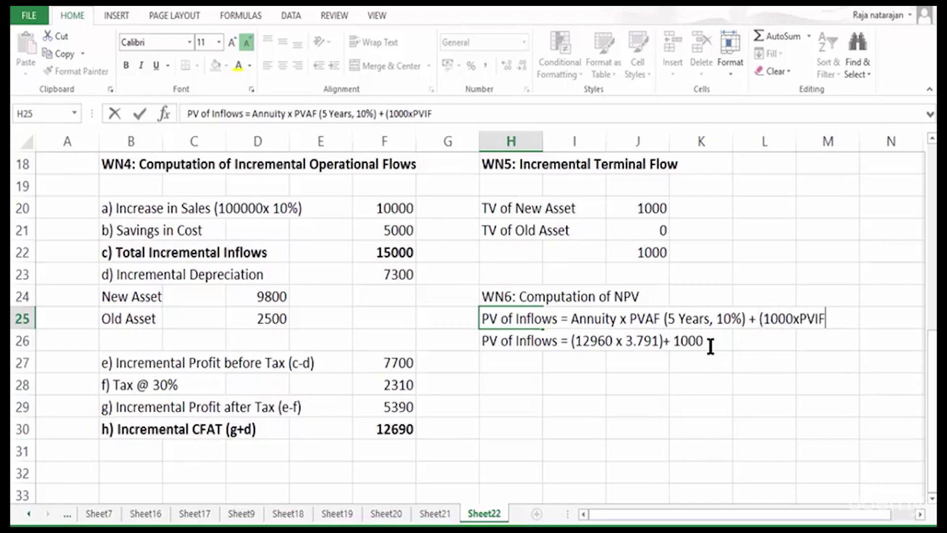
pyautogui.write('(5Y, 105')
pyautogui.press('BackSpace')
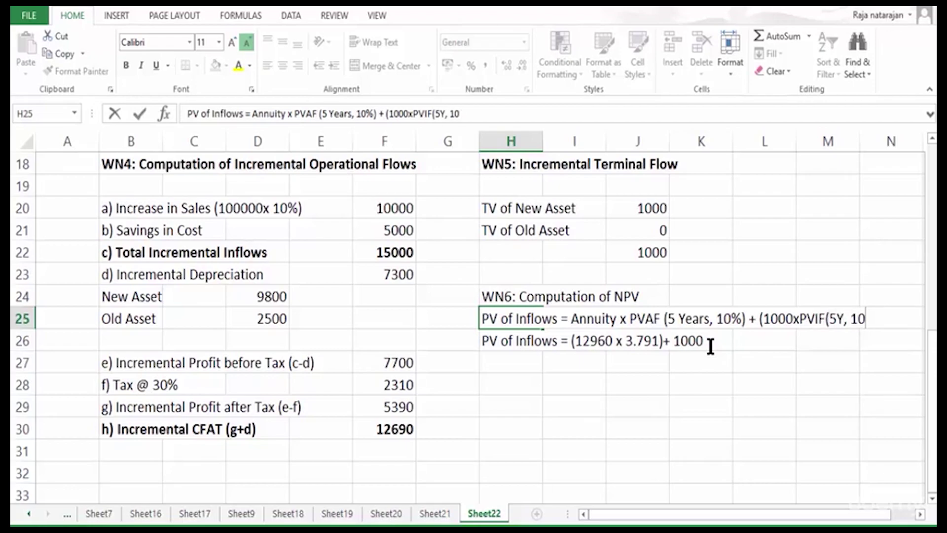
pyautogui.write('%)')
pyautogui.press('Return')
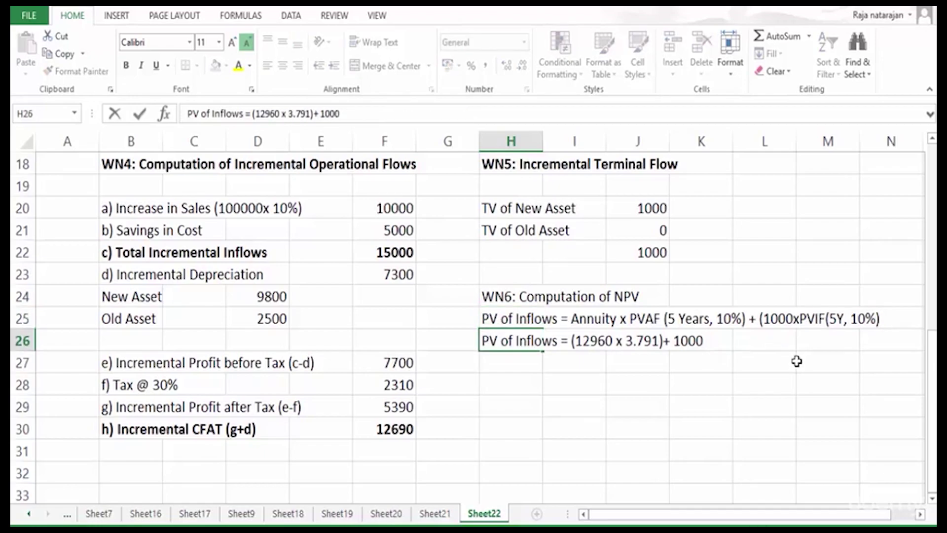
# Put an opening parenthesis before 1000 in H26 and add a multiplication sign "x" after it.
pyautogui.press('Left')
pyautogui.press('Left')
pyautogui.press('Left')
pyautogui.press('Left')
pyautogui.press('Left')
pyautogui.write('(')
pyautogui.press('Right')
pyautogui.press('Right')
pyautogui.press('Right')
pyautogui.press('Right')
pyautogui.write('X')
pyautogui.press('BackSpace')
pyautogui.write('x')
# Look up the PVIF for 5 years at 10% in the PDF tables and finish the H26 text with "0.621)".
pyautogui.hotkey('alt', 'Tab')
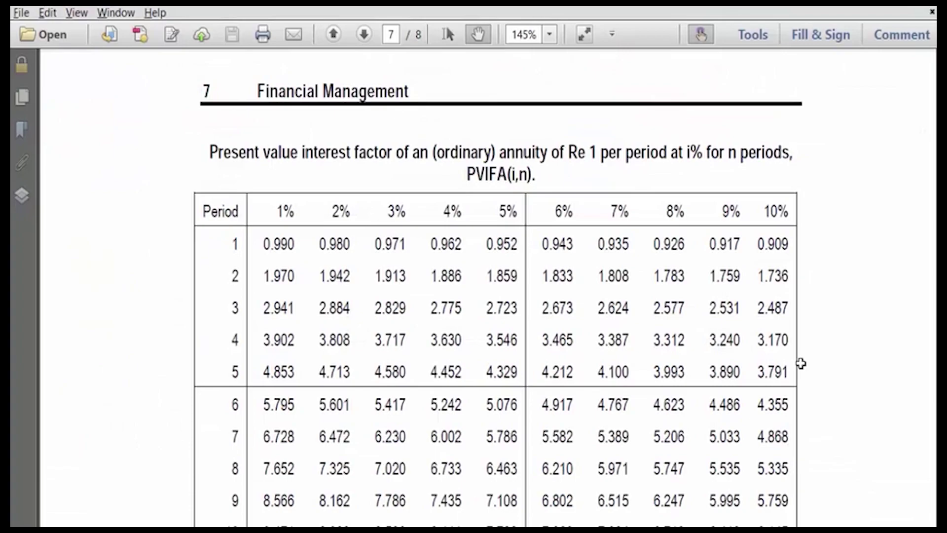
pyautogui.scroll(15, 801, 363)
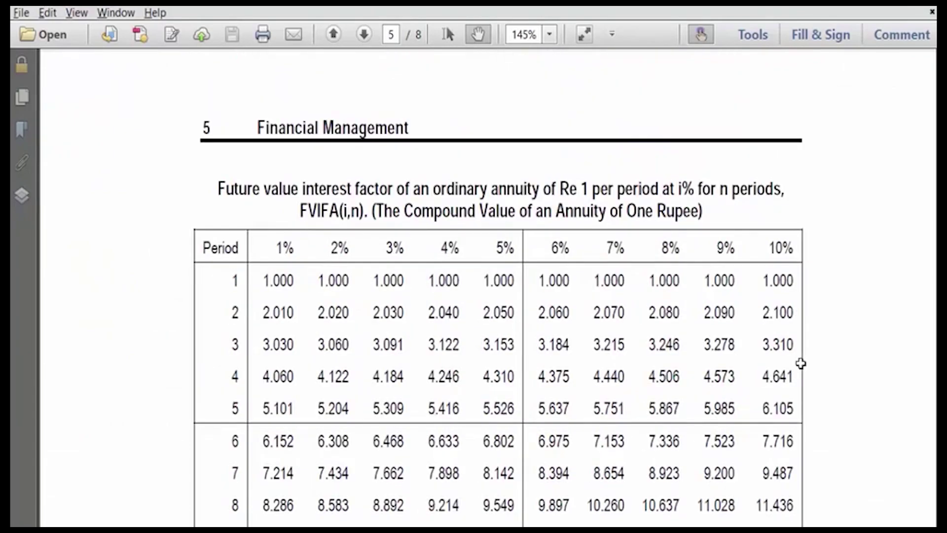
pyautogui.scroll(15, 800, 363)
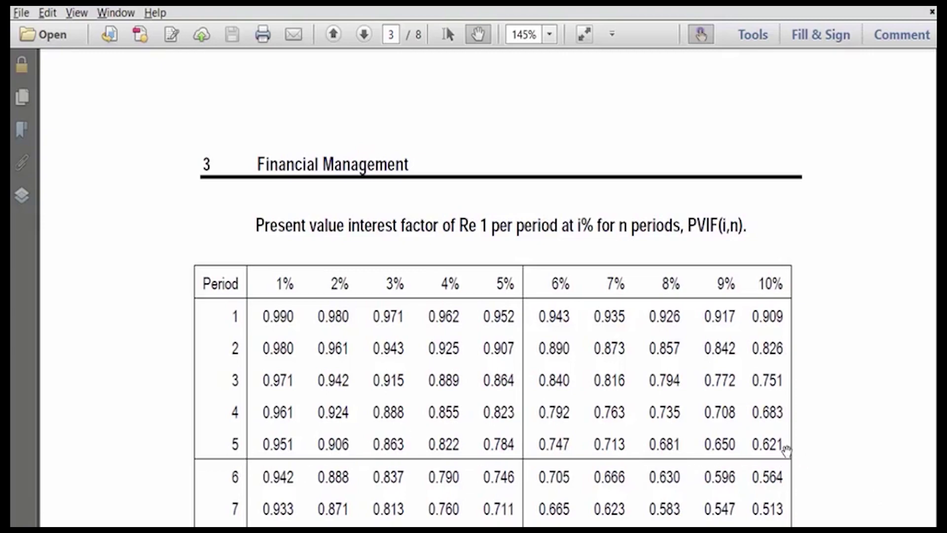
pyautogui.hotkey('alt', 'Tab')
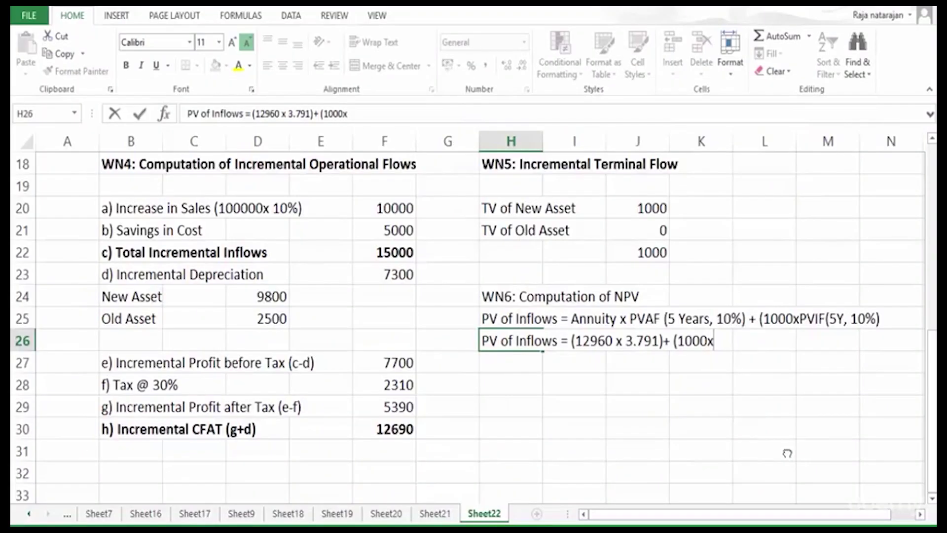
pyautogui.write('0.621)')
pyautogui.press('Return')
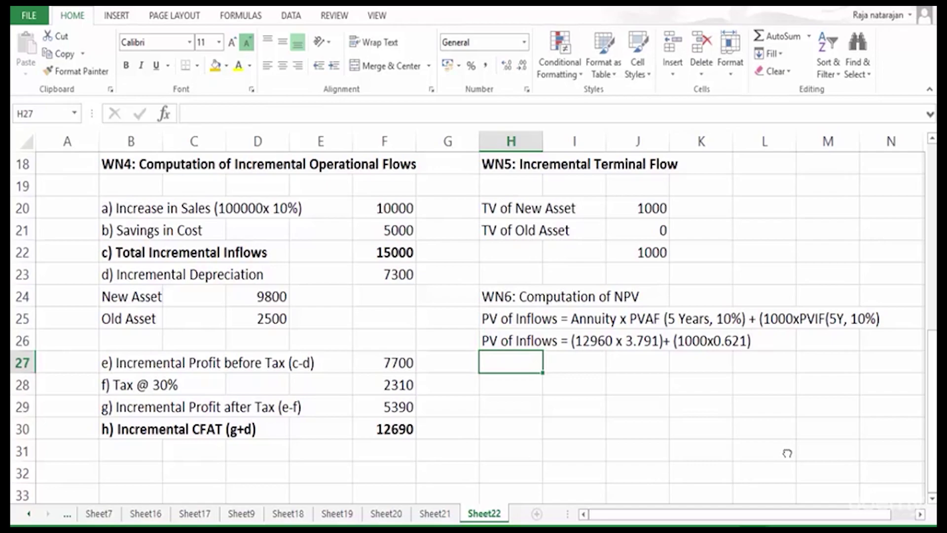
# Enter the label "PV of Inflows =" in H27.
pyautogui.write('p')
pyautogui.press('BackSpace')
pyautogui.write('PV')
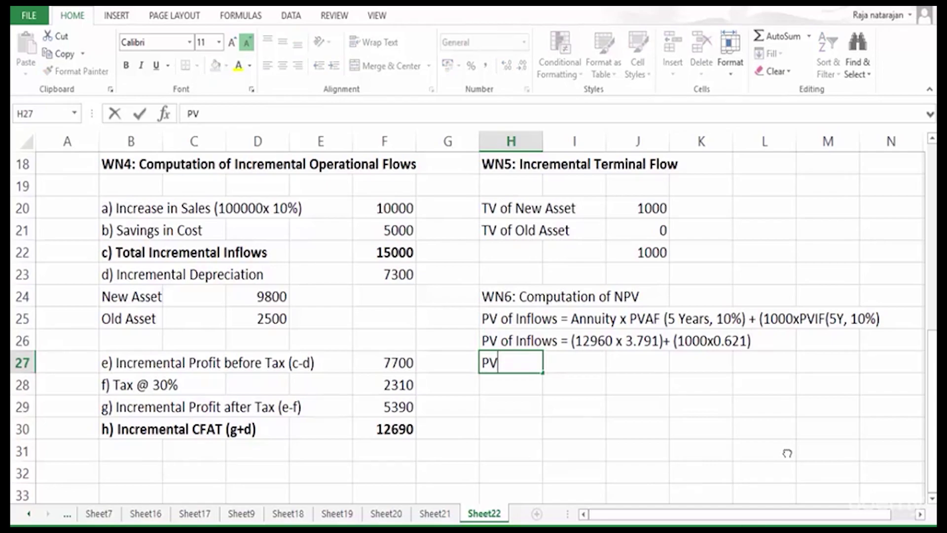
pyautogui.write(' of Inf')
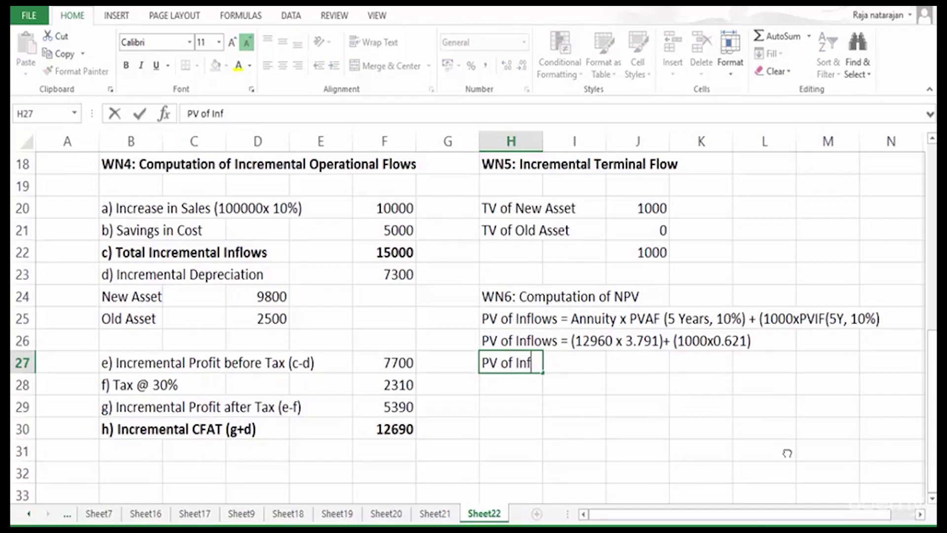
pyautogui.write('lows =')
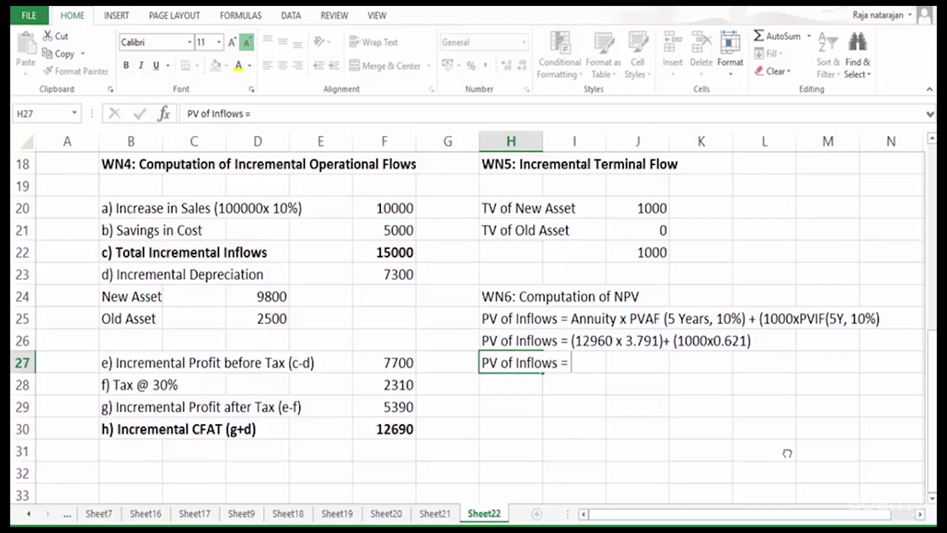
pyautogui.press('Tab')
pyautogui.press('Tab')
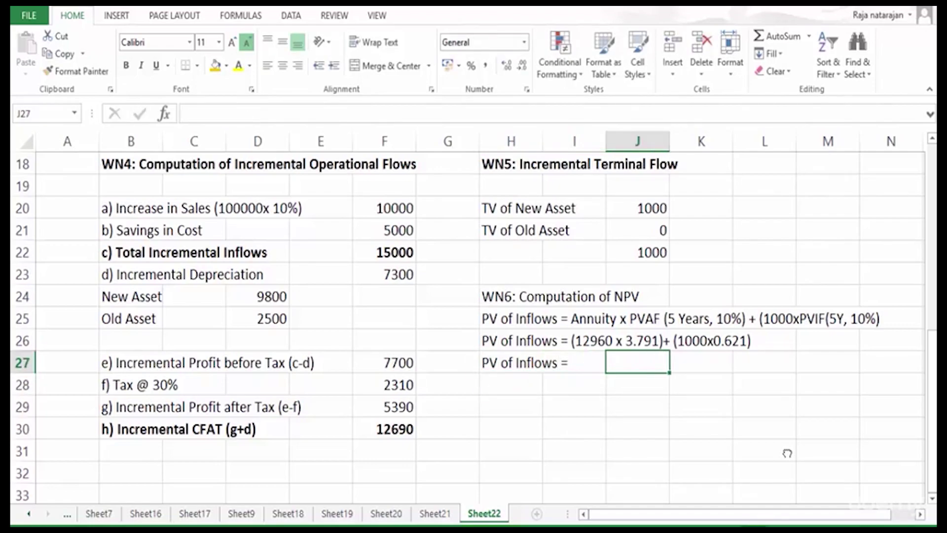
# Copy the expression "(12960 x 3.791)+ (1000x0.621)" from the H26 text and paste it after an equals sign in J27.
pyautogui.press('Up')
pyautogui.press('Up')
pyautogui.press('Left')
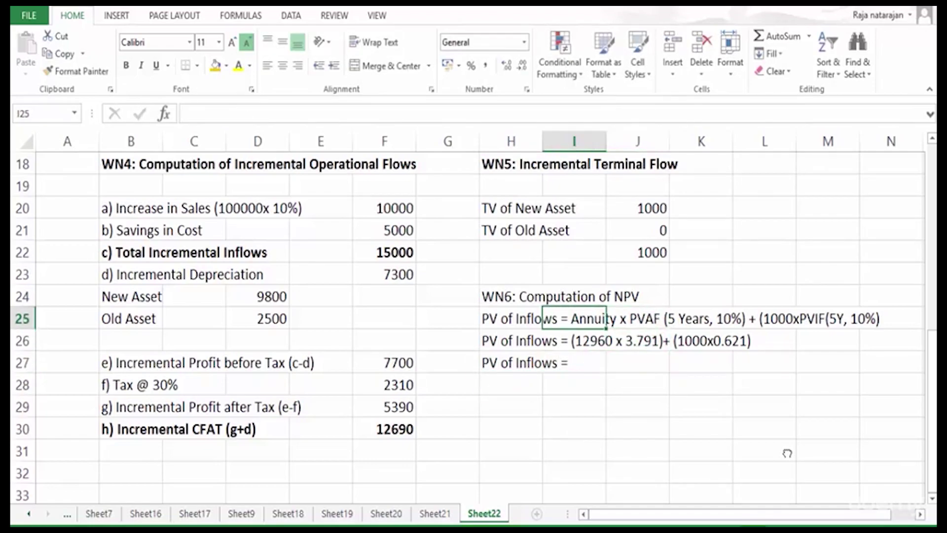
pyautogui.press('Down')
pyautogui.press('Left')
pyautogui.press('F2')
pyautogui.hotkey('shift', 'Left')
pyautogui.hotkey('shift', 'Left')
pyautogui.hotkey('shift', 'Left')
pyautogui.hotkey('shift', 'Left')
pyautogui.hotkey('shift', 'Left')
pyautogui.hotkey('shift', 'Left')
pyautogui.hotkey('shift', 'Left')
pyautogui.hotkey('shift', 'Left')
pyautogui.hotkey('shift', 'Left')
pyautogui.hotkey('shift', 'Left')
pyautogui.hotkey('shift', 'Left')
pyautogui.hotkey('shift', 'Left')
pyautogui.hotkey('shift', 'Left')
pyautogui.hotkey('shift', 'Left')
pyautogui.hotkey('shift', 'Left')
pyautogui.hotkey('shift', 'Left')
pyautogui.hotkey('shift', 'Left')
pyautogui.hotkey('shift', 'Left')
pyautogui.hotkey('shift', 'Left')
pyautogui.hotkey('shift', 'Left')
pyautogui.hotkey('shift', 'Left')
pyautogui.hotkey('ctrl', 'c')
pyautogui.press('Return')
pyautogui.press('Right')
pyautogui.press('Right')
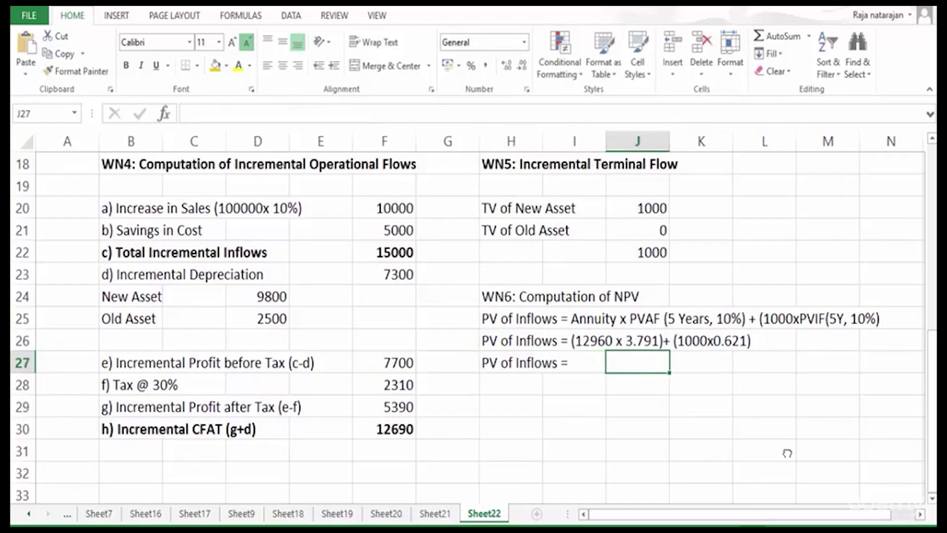
pyautogui.press('F2')
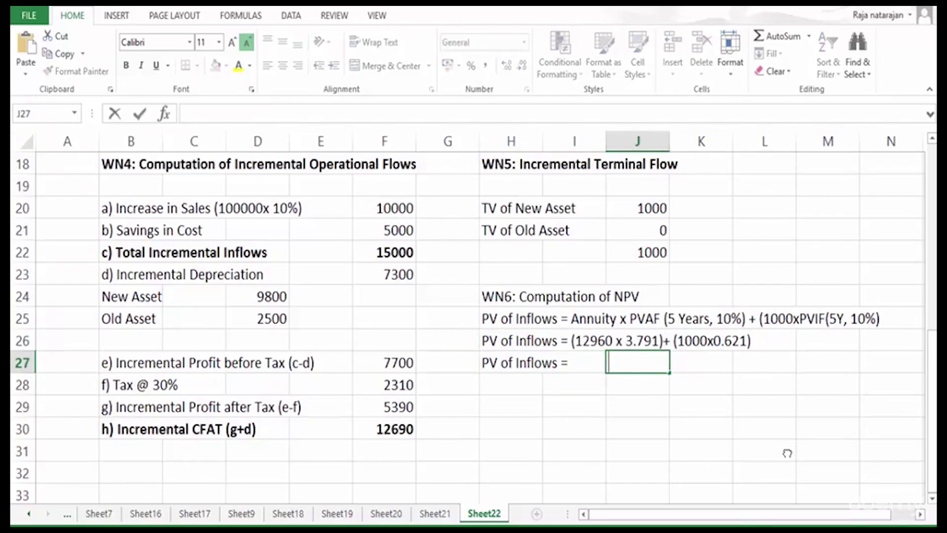
pyautogui.write('=')
pyautogui.hotkey('ctrl', 'v')
# Replace the "x" signs in J27 with multiplication operators so the formula reads =(12960*3.791)+(1000*0.621).
pyautogui.press('Left')
pyautogui.press('Left')
pyautogui.press('Left')
pyautogui.press('Left')
pyautogui.press('Left')
pyautogui.press('Left')
pyautogui.press('Left')
pyautogui.press('Left')
pyautogui.press('Left')
pyautogui.press('Left')
pyautogui.press('Left')
pyautogui.press('Left')
pyautogui.press('Left')
pyautogui.press('Left')
pyautogui.press('Left')
pyautogui.press('Left')
pyautogui.press('Left')
pyautogui.press('Left')
pyautogui.press('Left')
pyautogui.press('Left')
pyautogui.press('Left')
pyautogui.press('Left')
pyautogui.press('Left')
pyautogui.hotkey('shift', 'Right')
pyautogui.hotkey('shift', 'Right')
pyautogui.hotkey('shift', 'Right')
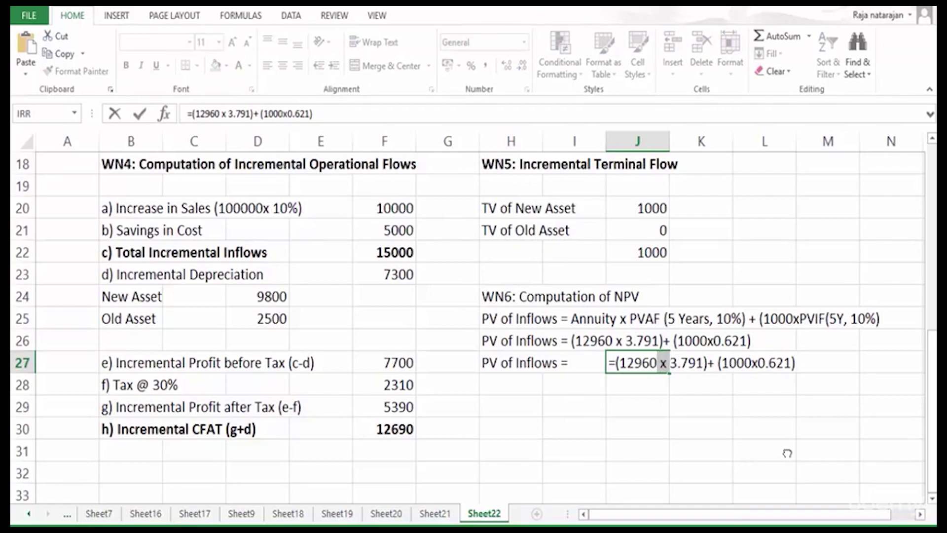
pyautogui.write('*')
pyautogui.press('Right')
pyautogui.press('Right')
pyautogui.press('Right')
pyautogui.press('Right')
pyautogui.press('Right')
pyautogui.press('Right')
pyautogui.press('Right')
pyautogui.press('Right')
pyautogui.press('BackSpace')
pyautogui.press('Right')
pyautogui.press('Right')
pyautogui.press('Right')
pyautogui.press('Right')
pyautogui.press('Right')
pyautogui.hotkey('shift', 'Right')
pyautogui.write('*')
pyautogui.press('Return')
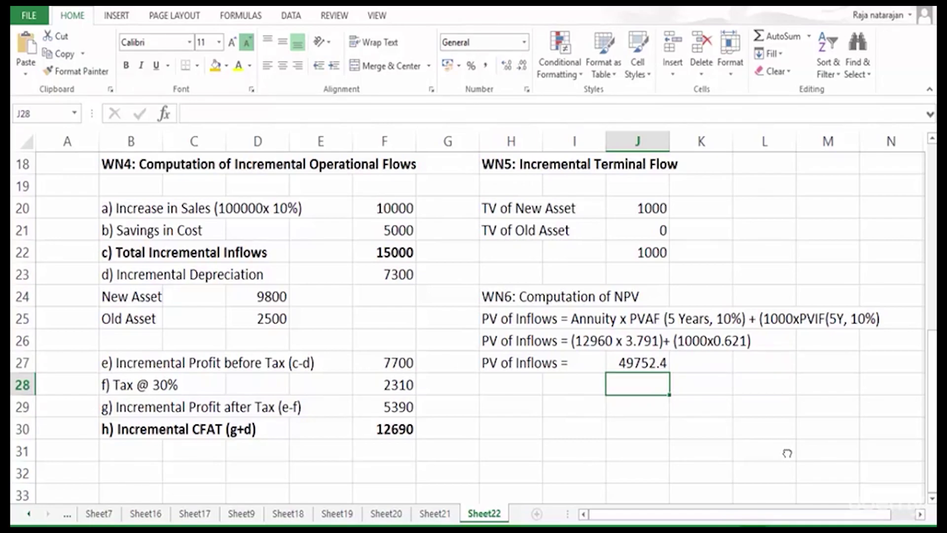
# Make the PV of Inflows row H27:J27 bold.
pyautogui.press('Up')
pyautogui.hotkey('shift', 'Left')
pyautogui.hotkey('shift', 'Left')
pyautogui.hotkey('ctrl', 'b')
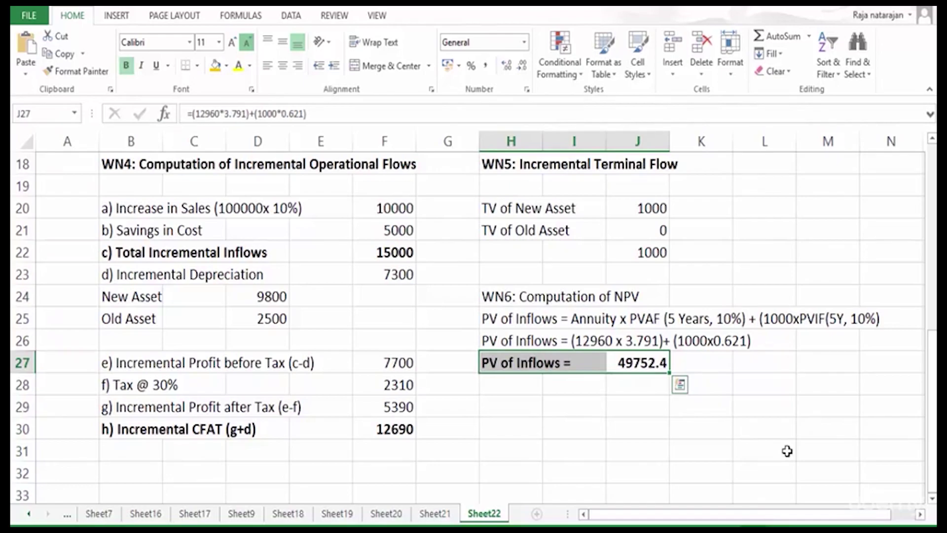
# Label H28 "PV of Outflows =" and link J28 to the net cost of the new system in F7.
pyautogui.scroll(4, 787, 452)
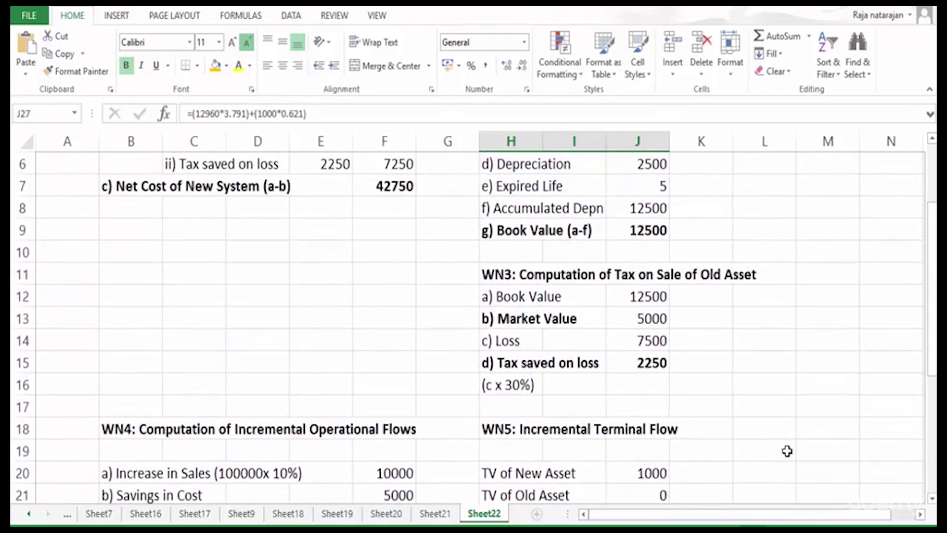
pyautogui.scroll(2, 786, 447)
pyautogui.click(397, 302)
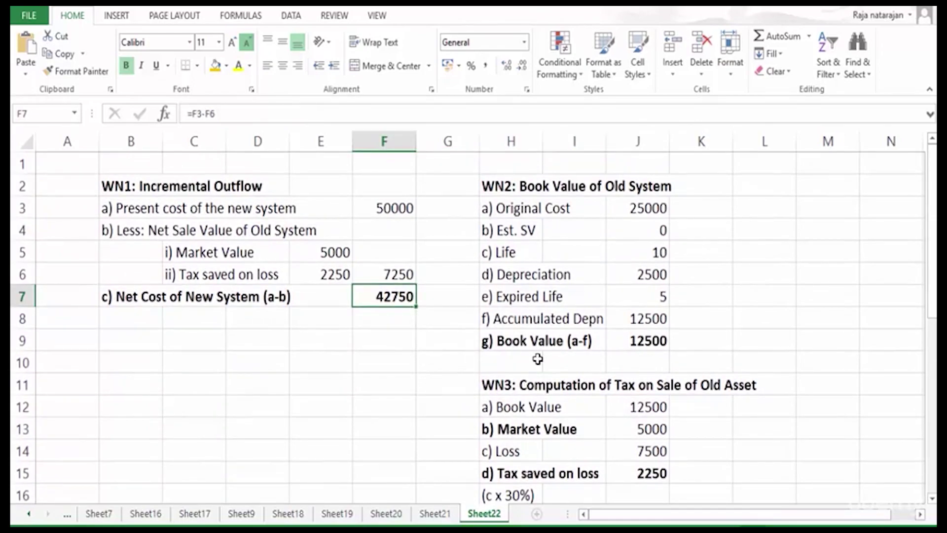
pyautogui.scroll(-6, 537, 359)
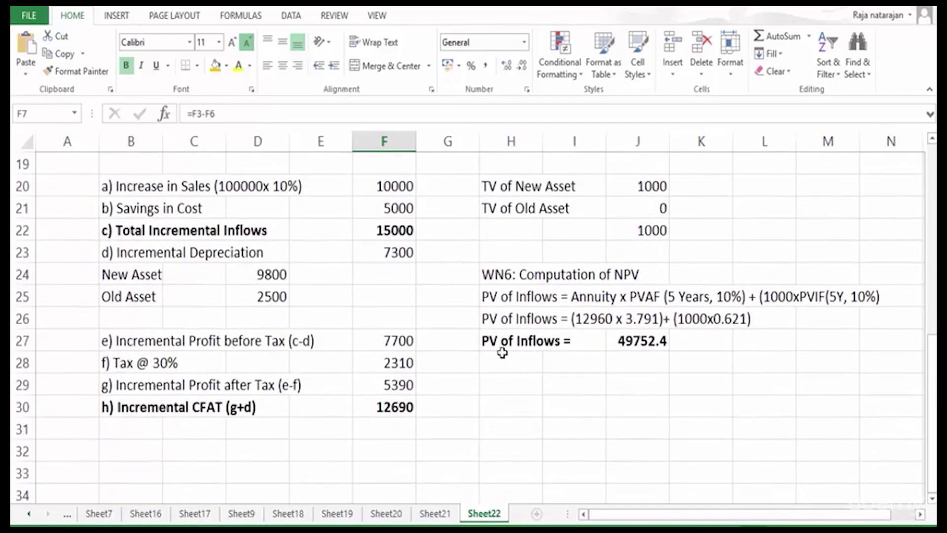
pyautogui.click(503, 364)
pyautogui.write('PV of Outflows  =')
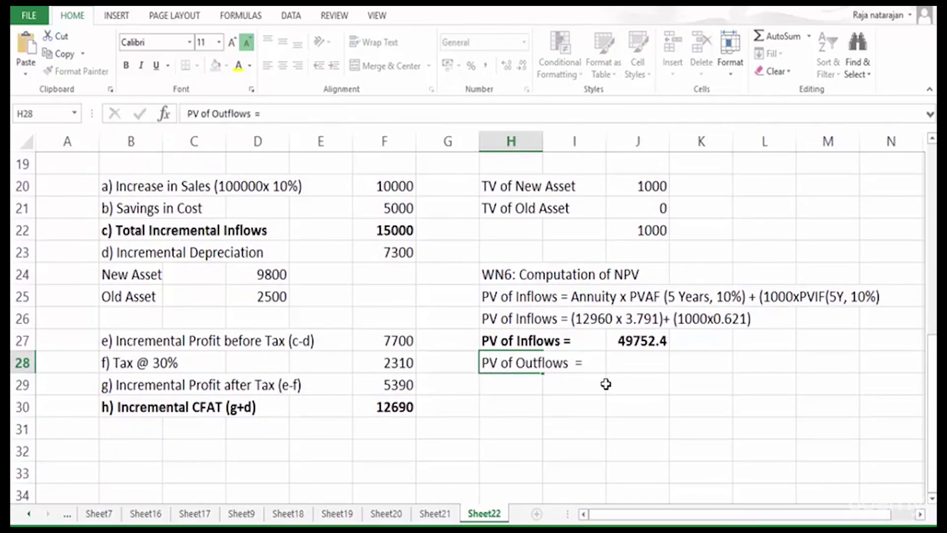
pyautogui.press('Tab')
pyautogui.press('Tab')
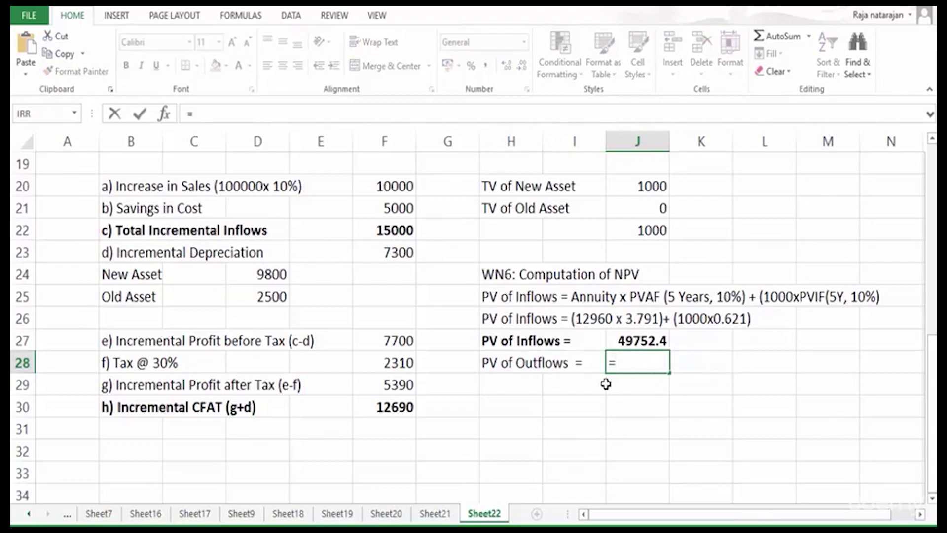
pyautogui.scroll(6, 606, 384)
pyautogui.click(394, 301)
pyautogui.press('Return')
# Enter the label "NPV=" in H29.
pyautogui.press('Up')
pyautogui.press('Left')
pyautogui.press('Down')
pyautogui.press('Left')
pyautogui.write('NPV')
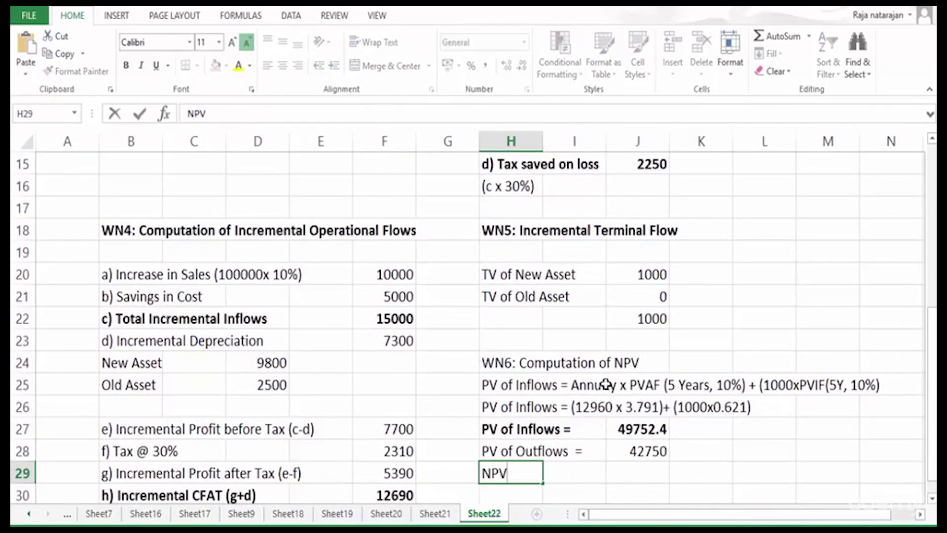
pyautogui.write('=')
pyautogui.press('Right')
pyautogui.press('Right')
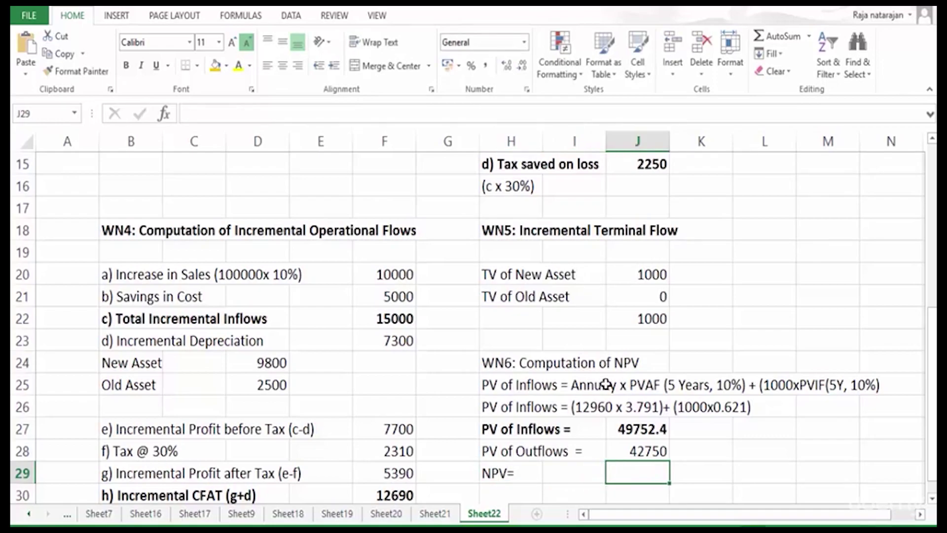
# Calculate the NPV in J29 as PV of inflows minus PV of outflows with =J27-J28.
pyautogui.write('=')
pyautogui.press('Up')
pyautogui.press('Up')
pyautogui.write('-')
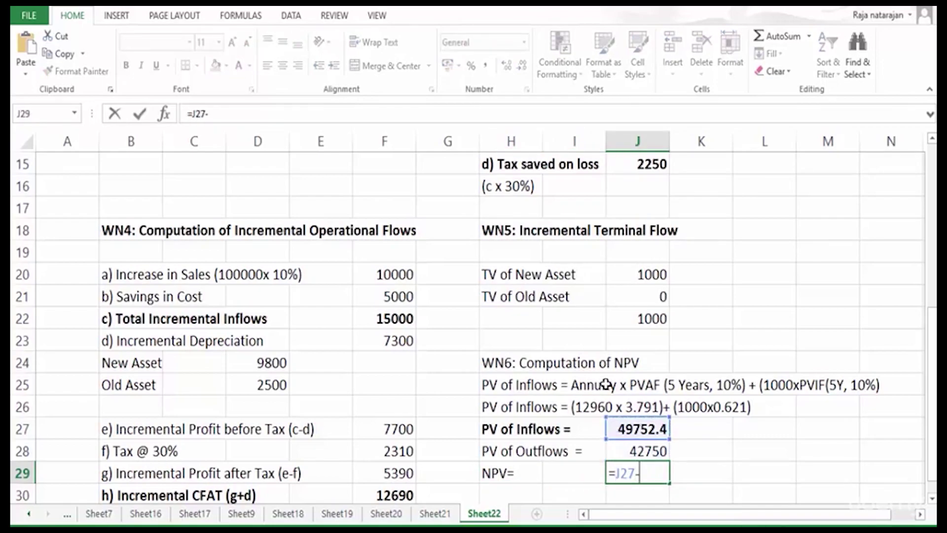
pyautogui.press('Up')
pyautogui.press('Return')
# Make the NPV row H29:J29 bold.
pyautogui.press('Up')
pyautogui.hotkey('shift', 'Left')
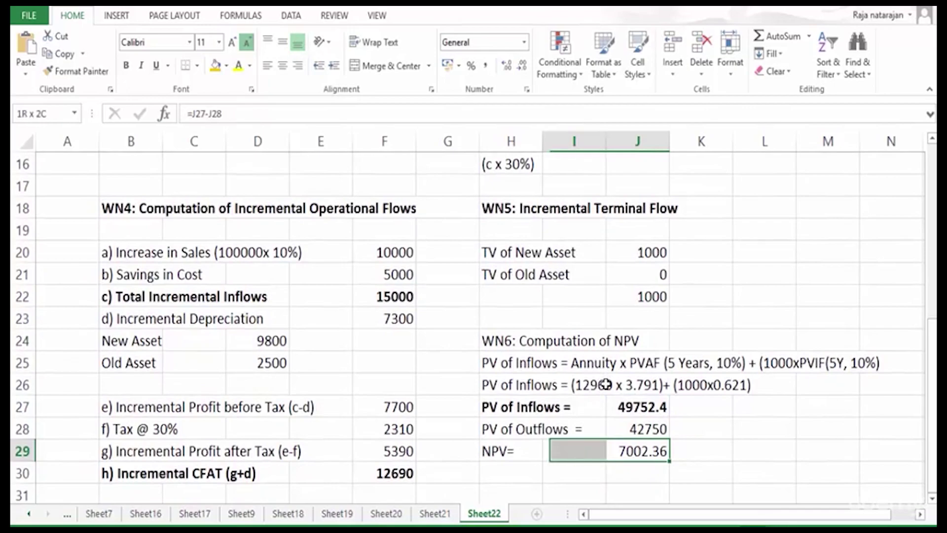
pyautogui.hotkey('shift', 'Left')
pyautogui.hotkey('ctrl', 'b')
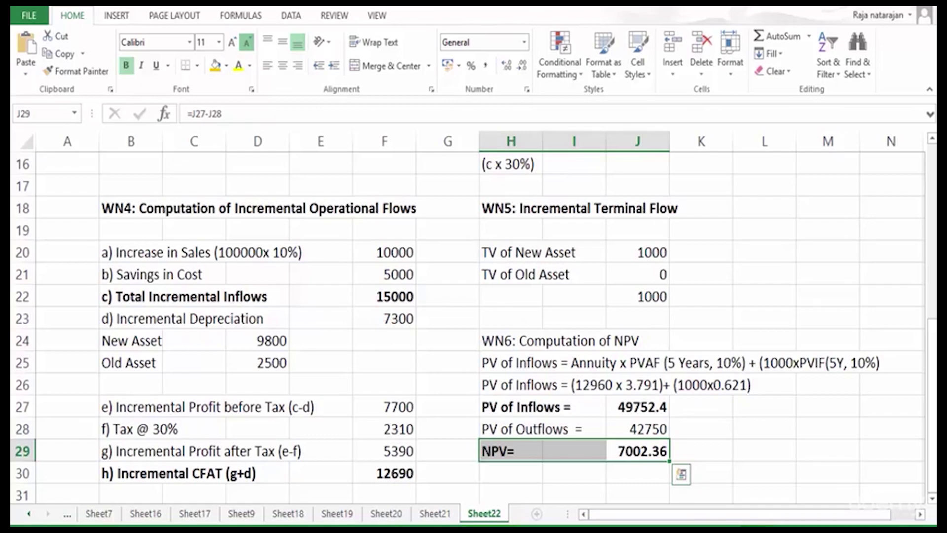
# Correct the annuity amount in the H26 text to 12690.
pyautogui.click(495, 383)
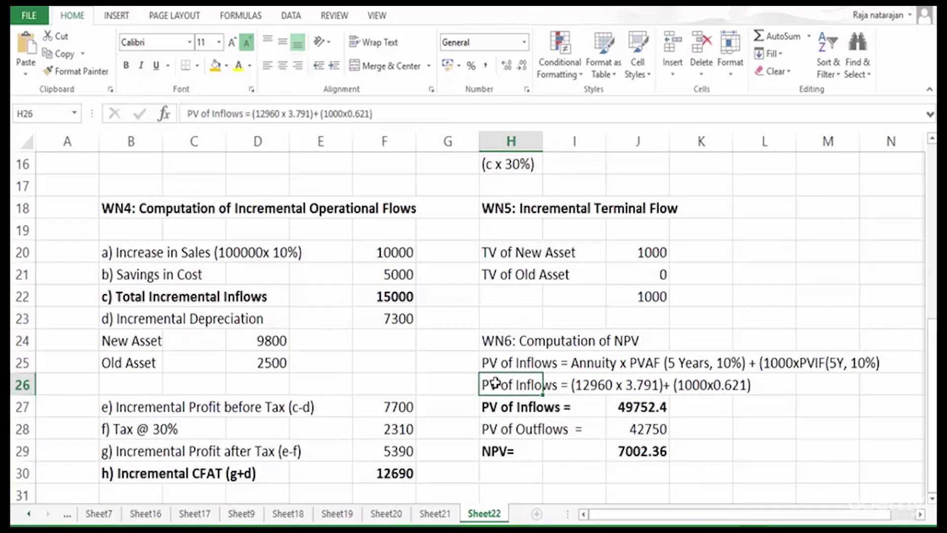
pyautogui.press('F2')
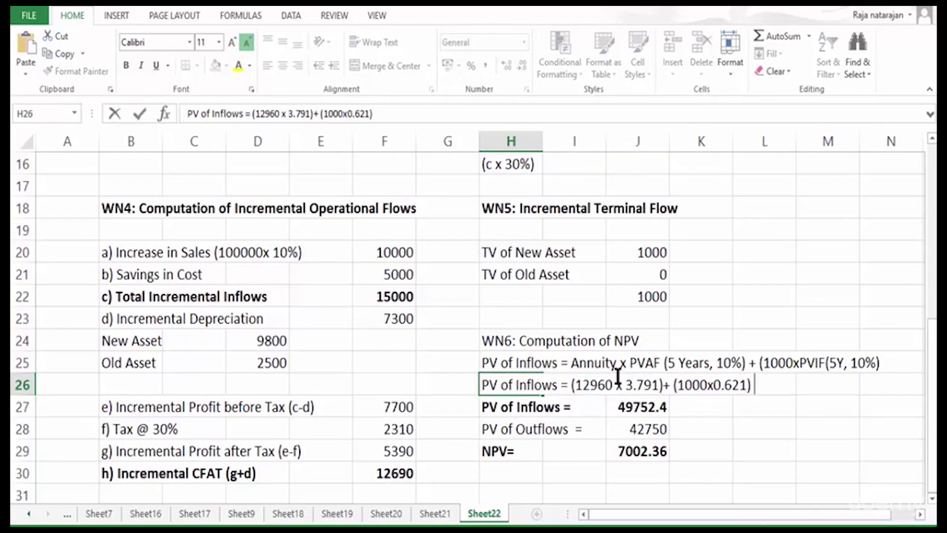
pyautogui.hotkey('shift', 'Left')
pyautogui.hotkey('shift', 'Left')
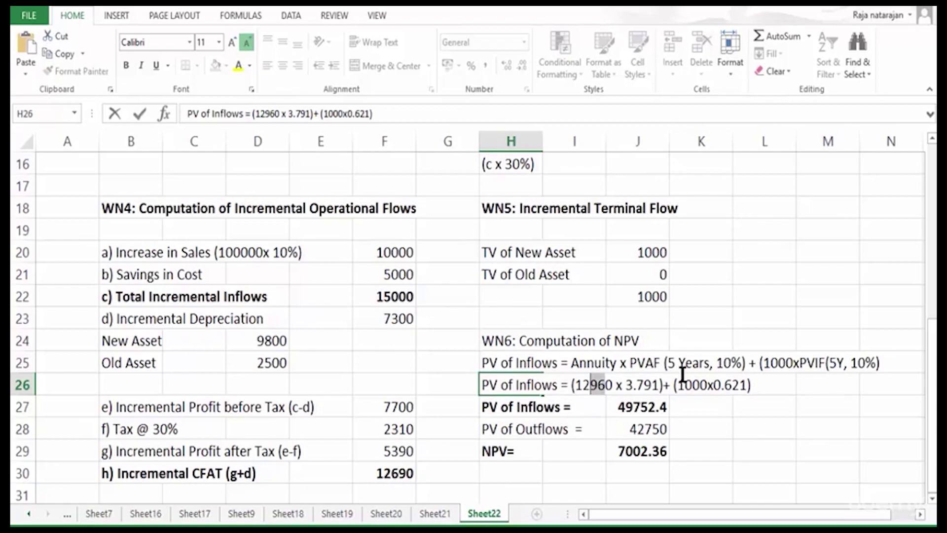
pyautogui.write('69')
pyautogui.press('Return')
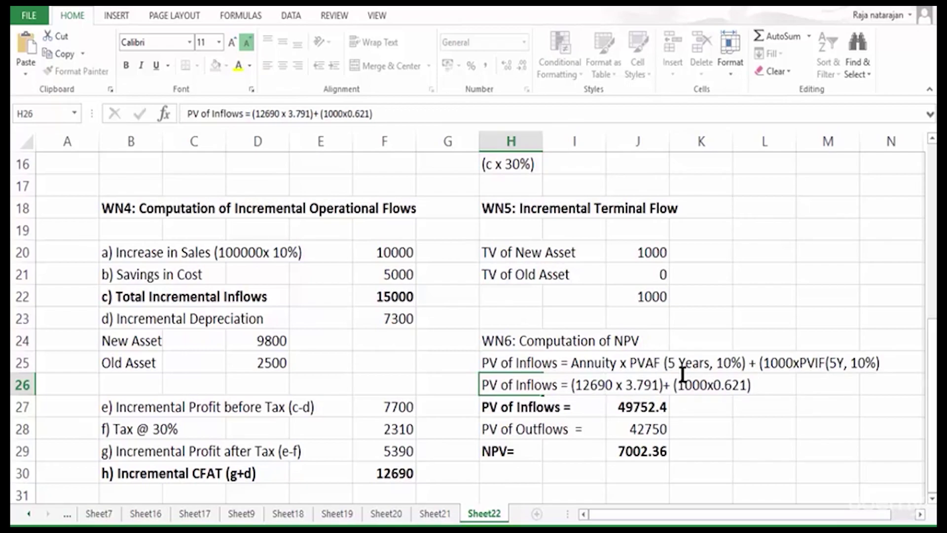
# Correct the annuity amount in the J27 PV of inflows formula to 12690, giving =(12690*3.791)+(1000*0.621).
pyautogui.press('Right')
pyautogui.press('Right')
pyautogui.press('F2')
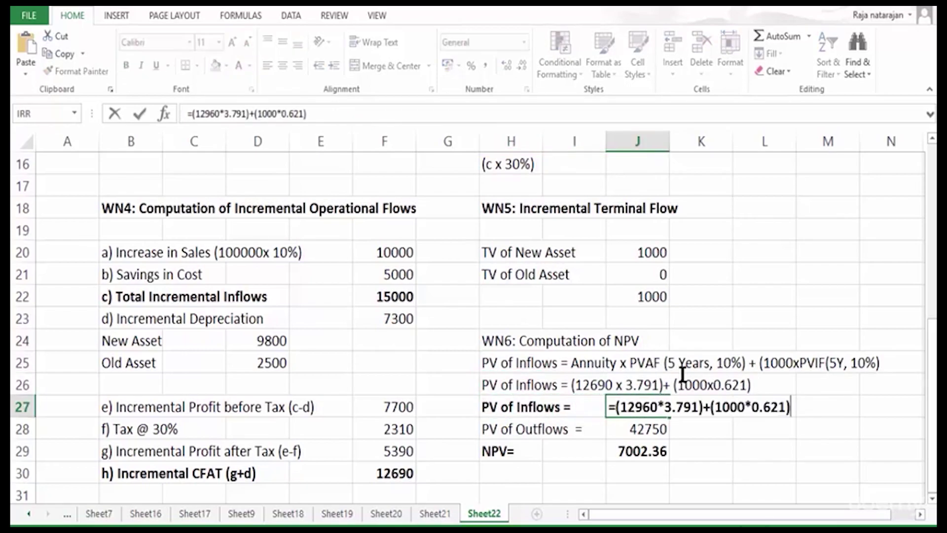
pyautogui.press('Left')
pyautogui.press('Left')
pyautogui.press('Left')
pyautogui.press('Left')
pyautogui.press('Left')
pyautogui.press('Left')
pyautogui.press('Left')
pyautogui.press('Left')
pyautogui.press('Left')
pyautogui.press('Left')
pyautogui.press('Left')
pyautogui.press('Left')
pyautogui.press('Left')
pyautogui.press('Left')
pyautogui.press('Left')
pyautogui.press('Left')
pyautogui.press('Left')
pyautogui.press('Left')
pyautogui.press('Left')
pyautogui.press('Left')
pyautogui.hotkey('shift', 'Left')
pyautogui.hotkey('shift', 'Left')
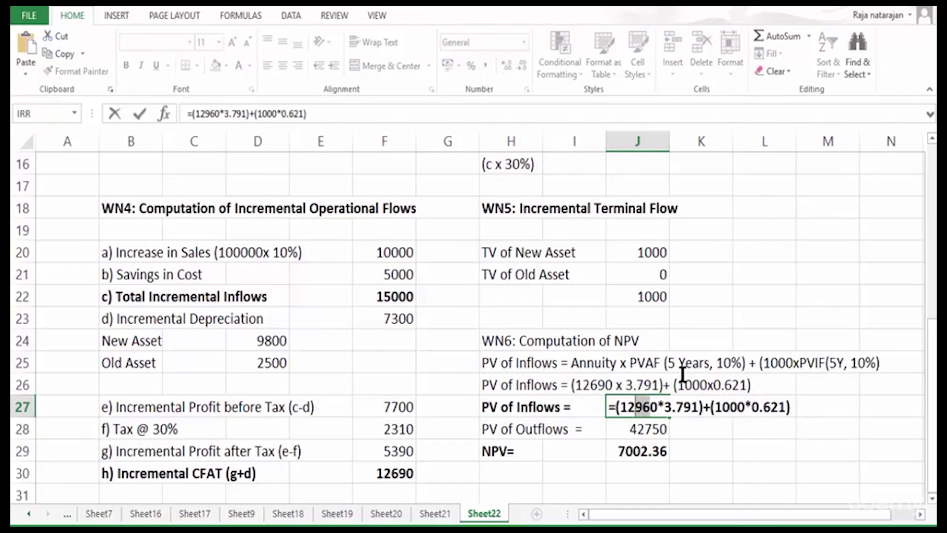
pyautogui.write('69')
pyautogui.press('Return')
# Display the PV of inflows in J27 and the NPV in J29 without decimal places.
pyautogui.press('Up')
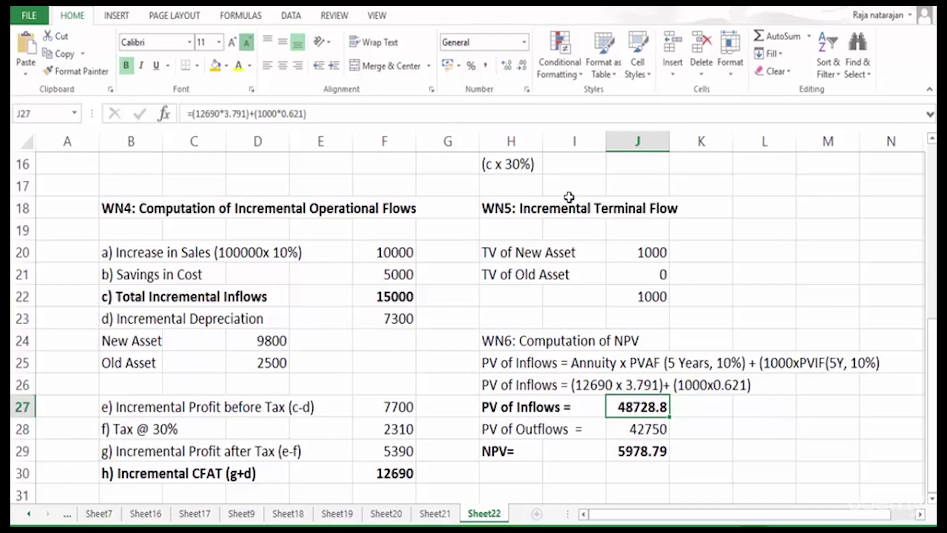
pyautogui.click(522, 64)
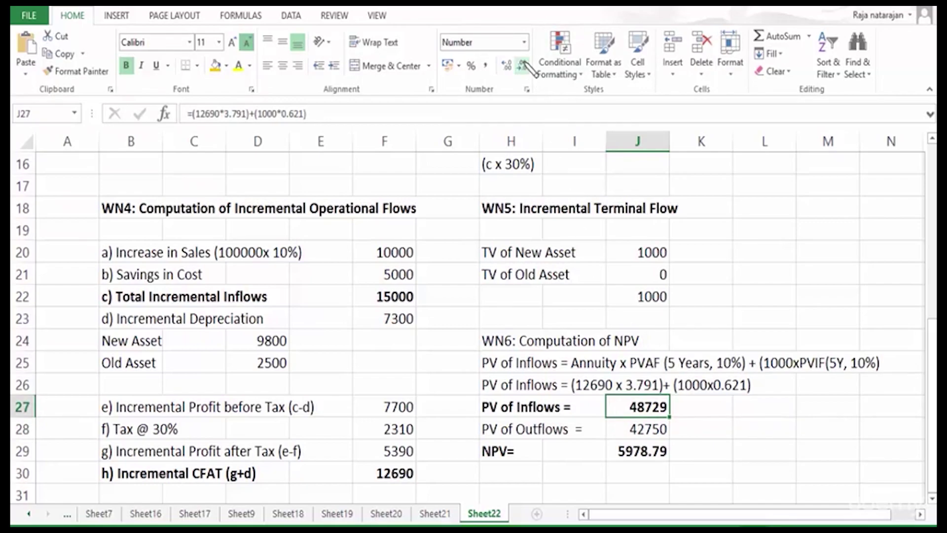
pyautogui.press('Down')
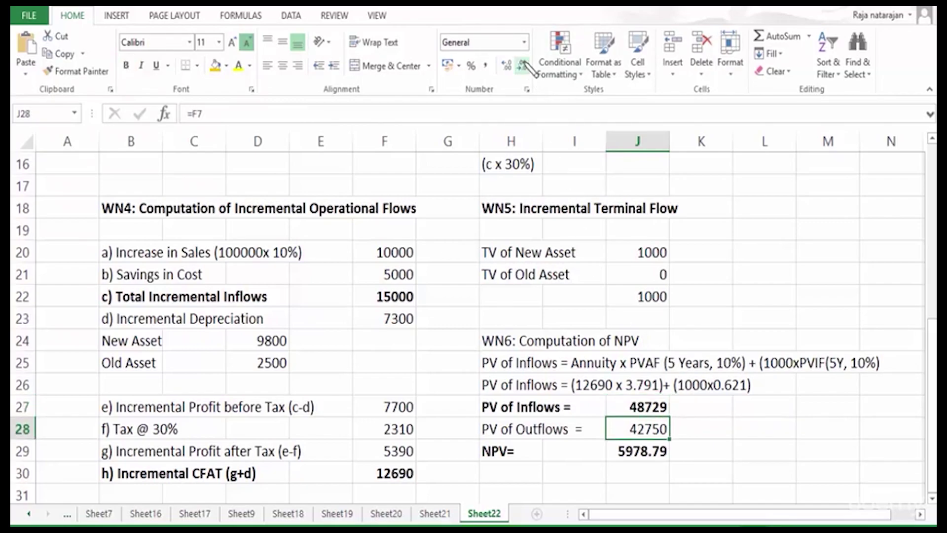
pyautogui.press('Down')
pyautogui.click(522, 65)
pyautogui.click(522, 65)
# Highlight the NPV row H29:J29 with the current gold fill colour, keeping its text bold.
pyautogui.hotkey('shift', 'Left')
pyautogui.hotkey('shift', 'Left')
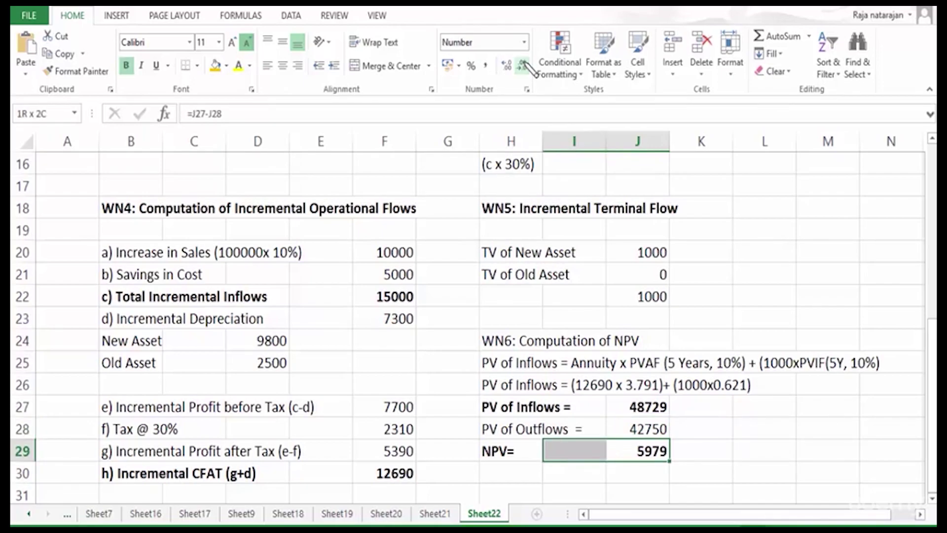
pyautogui.hotkey('ctrl', 'b')
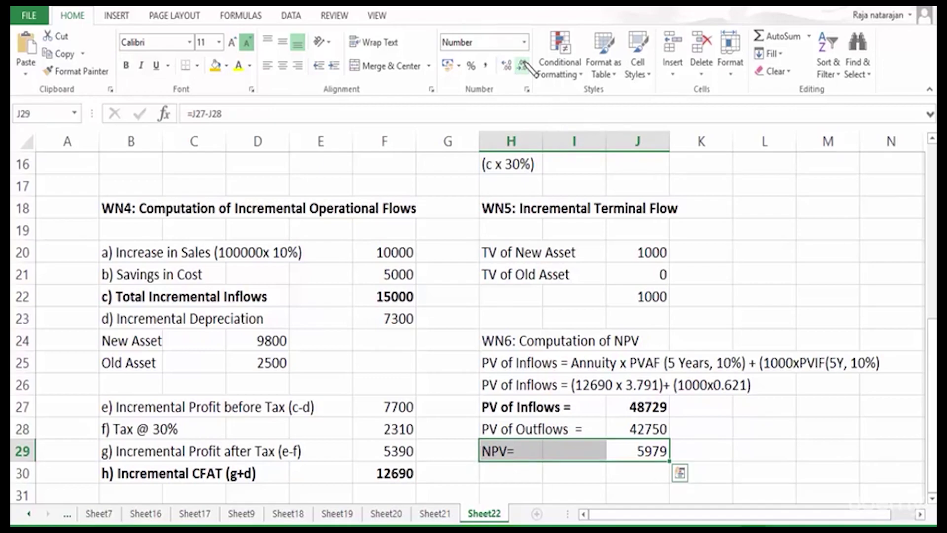
pyautogui.hotkey('ctrl', 'b')
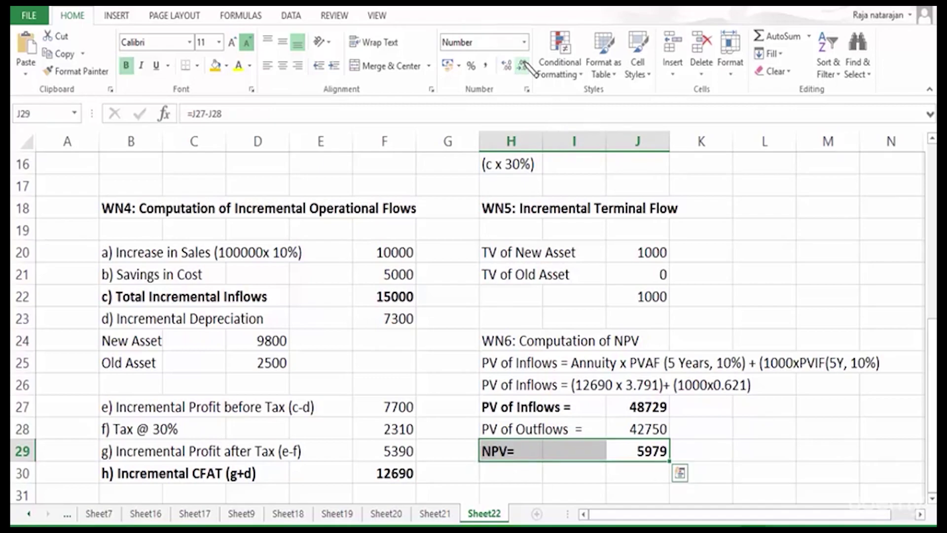
pyautogui.click(213, 63)
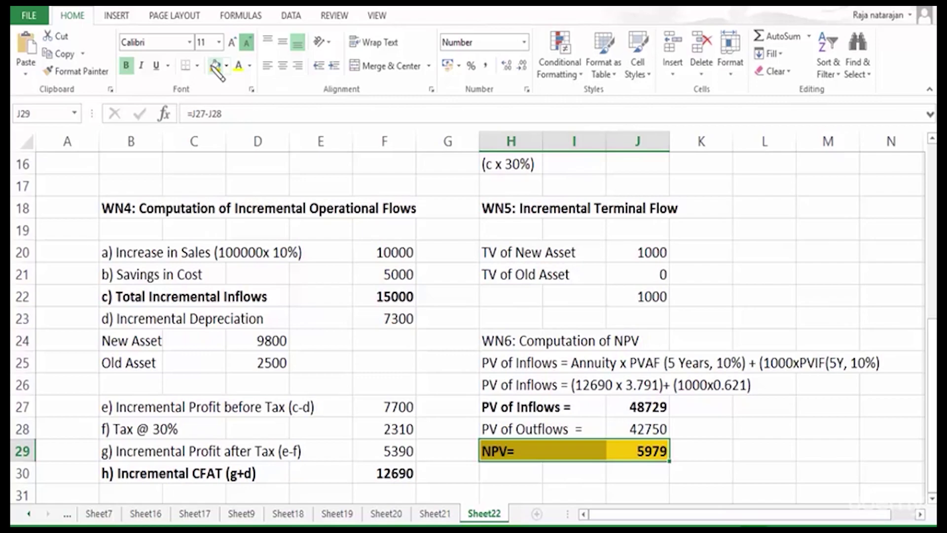
# Enter the conclusion "As NPV is +ve, old asset should be replaced." in H30.
pyautogui.press('Return')
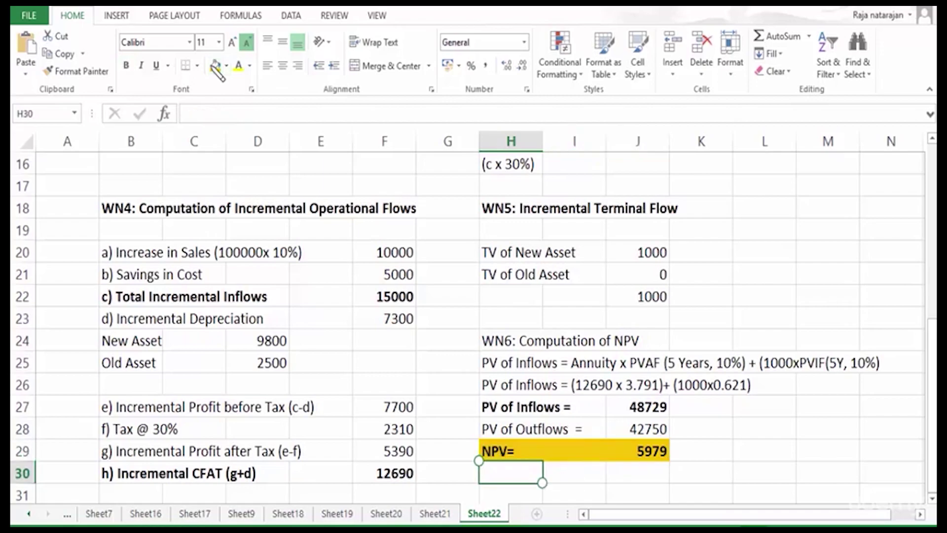
pyautogui.write('As N')
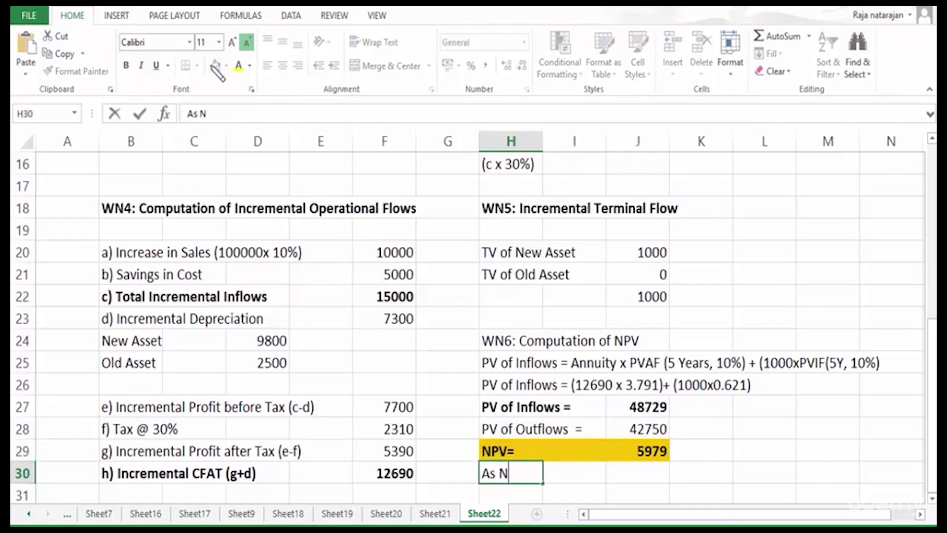
pyautogui.write('PV is +ve, old ')
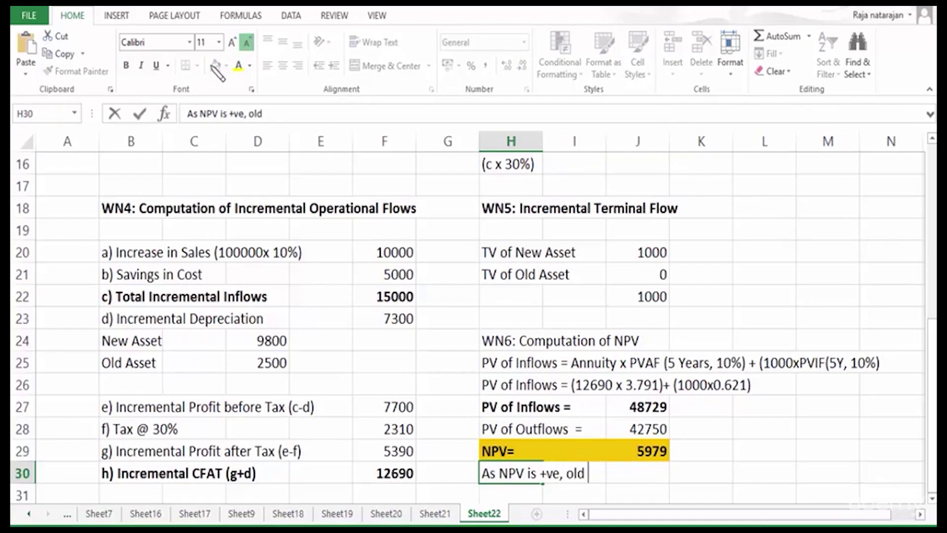
pyautogui.write('asset shou')
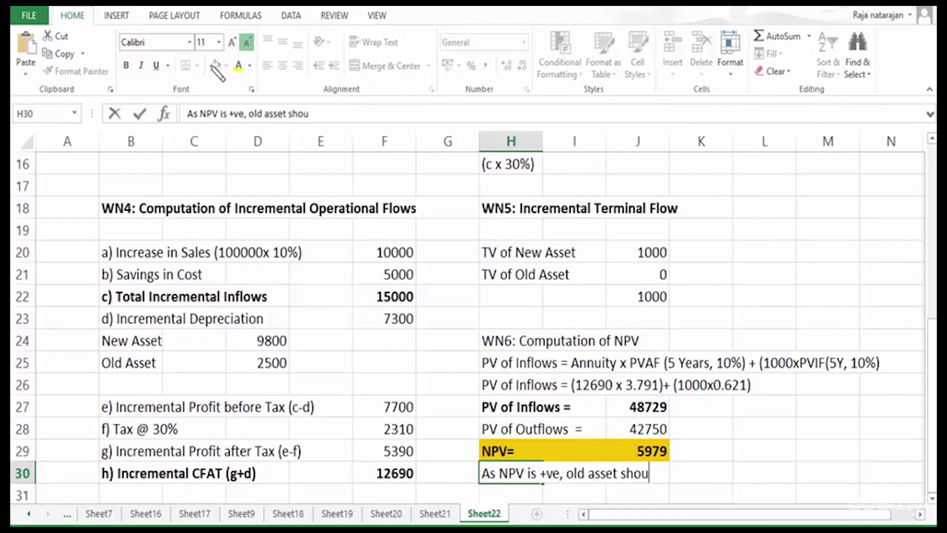
pyautogui.write('ld be replaced.')
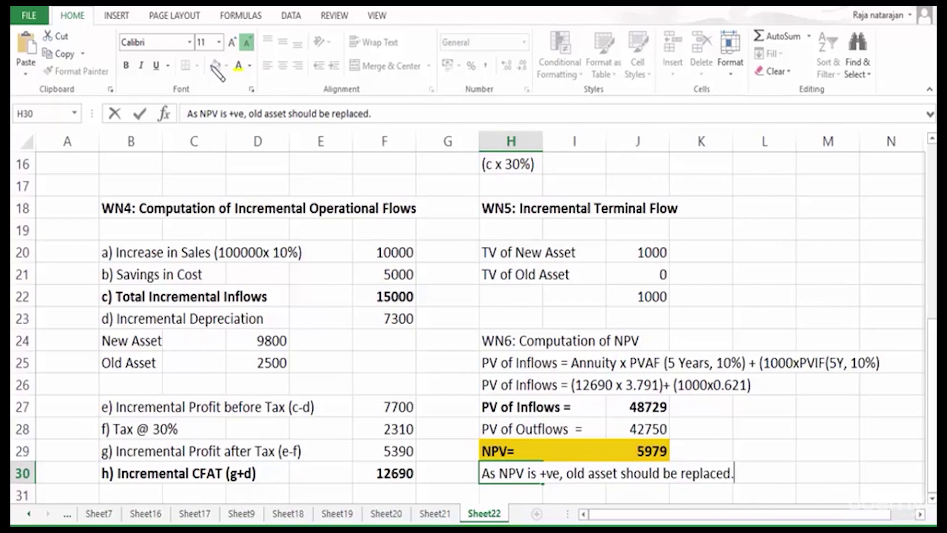